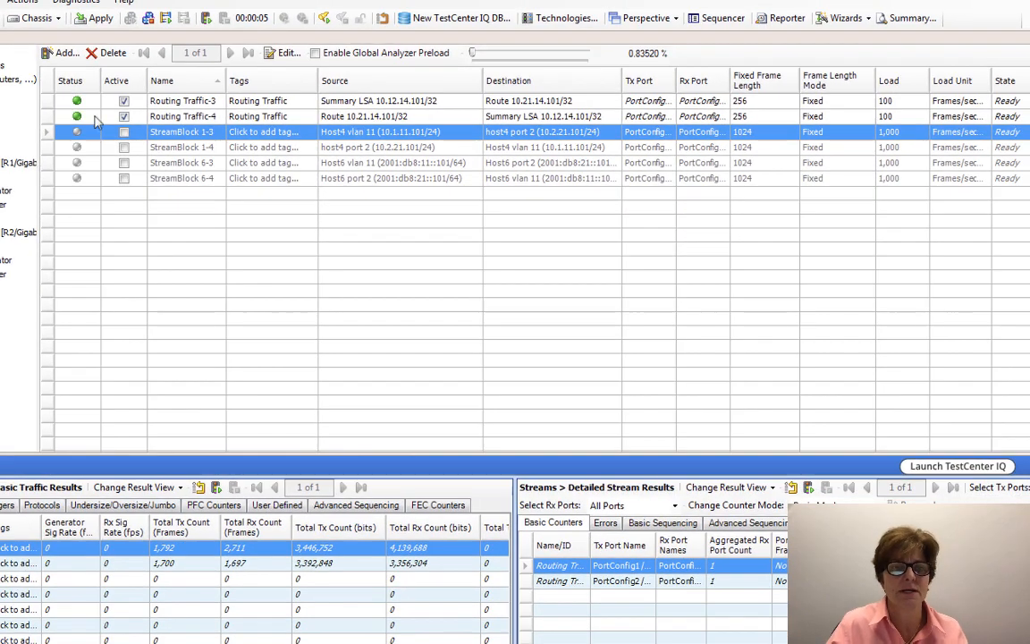
Apply the configuration and start traffic on all ports with Routing Traffic-3 and Routing Traffic-4 selected.
{"action": "left_click", "coordinate": [48, 101]}
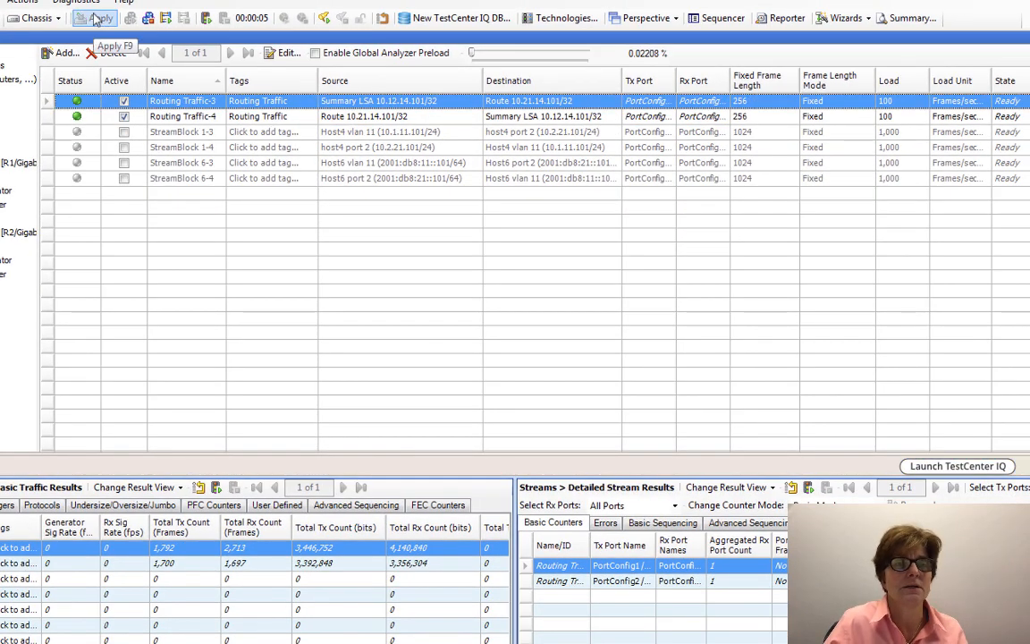
{"action": "left_click", "coordinate": [95, 19]}
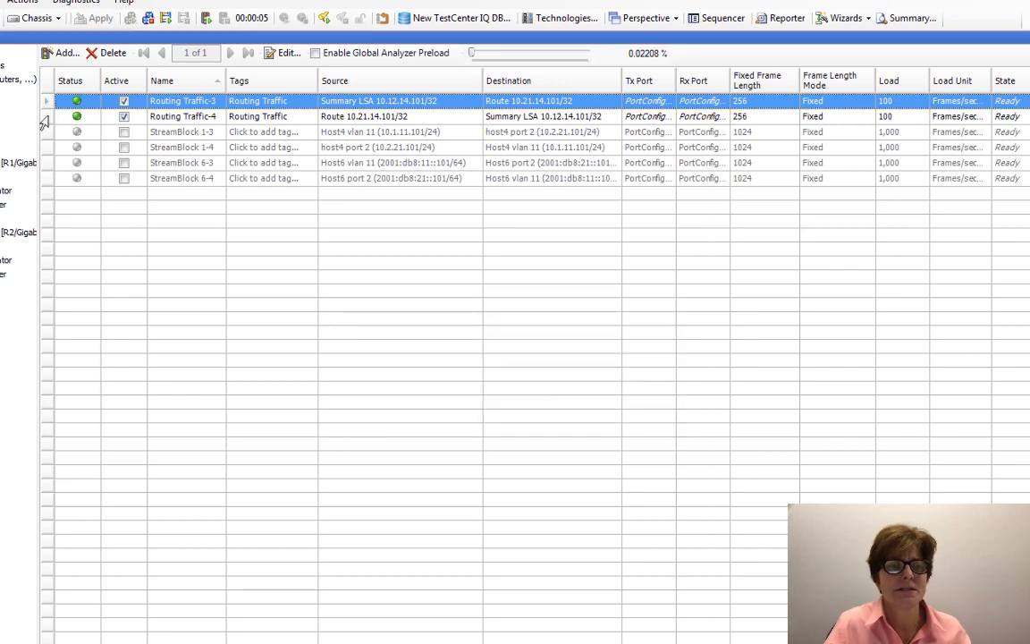
{"action": "left_click", "coordinate": [47, 116], "text": "shift"}
{"action": "right_click", "coordinate": [46, 117]}
{"action": "mouse_move", "coordinate": [143, 295]}
{"action": "left_click", "coordinate": [265, 295]}
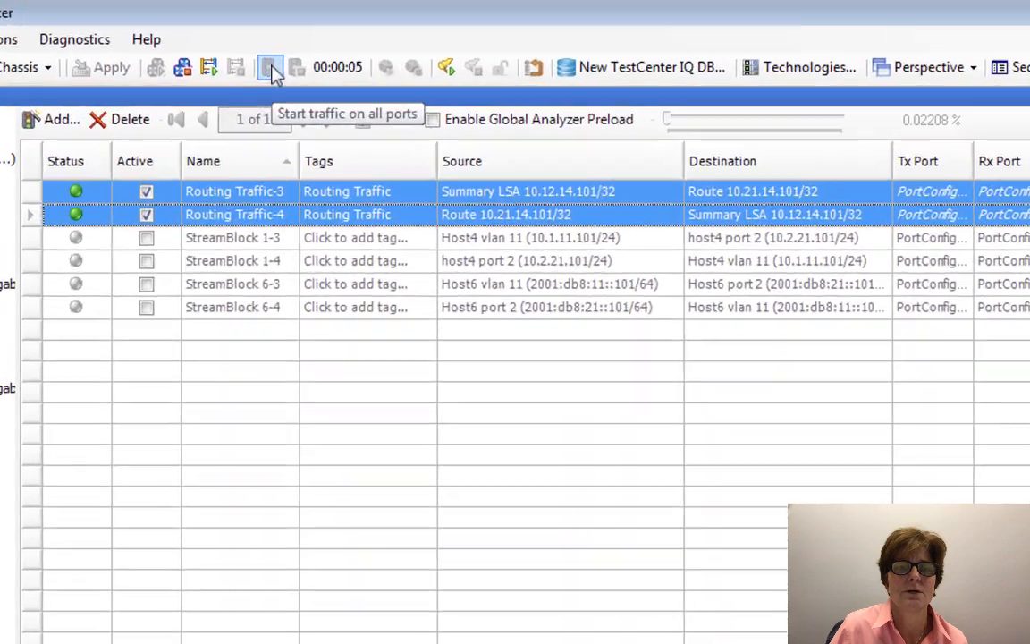
{"action": "left_click", "coordinate": [272, 46]}
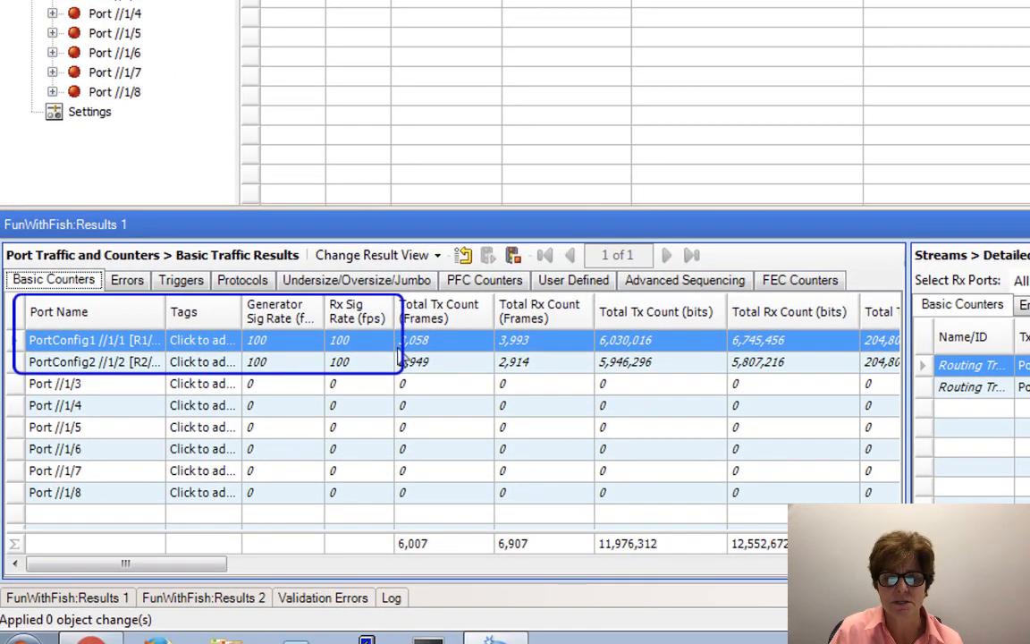
Enlarge the Detailed Stream Results view and examine its advanced sequencing counters.
{"action": "left_click_drag", "start_coordinate": [667, 206], "coordinate": [657, 59]}
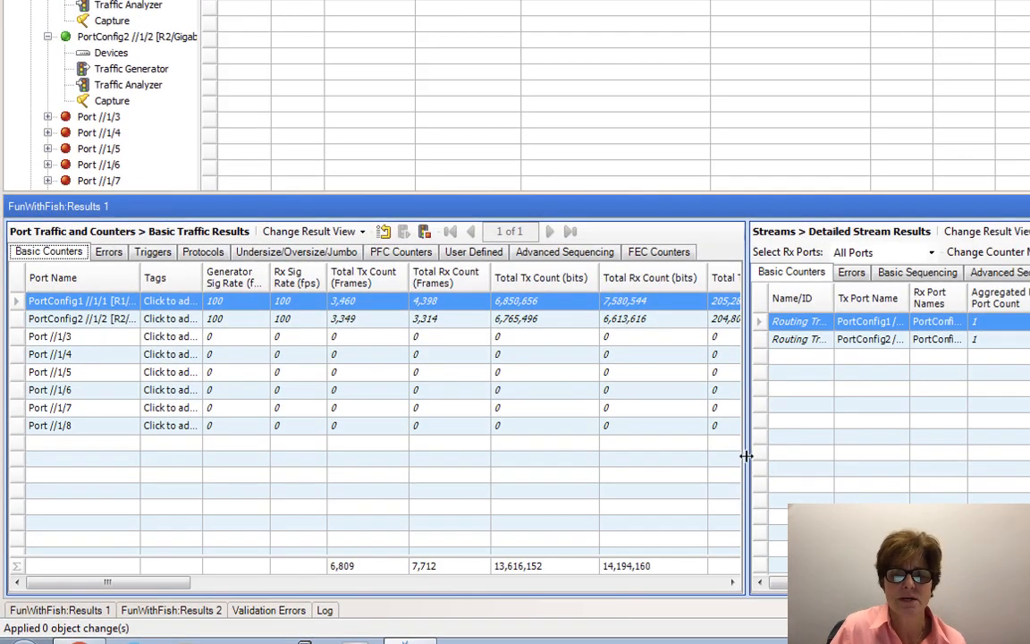
{"action": "left_click_drag", "start_coordinate": [741, 453], "coordinate": [340, 420]}
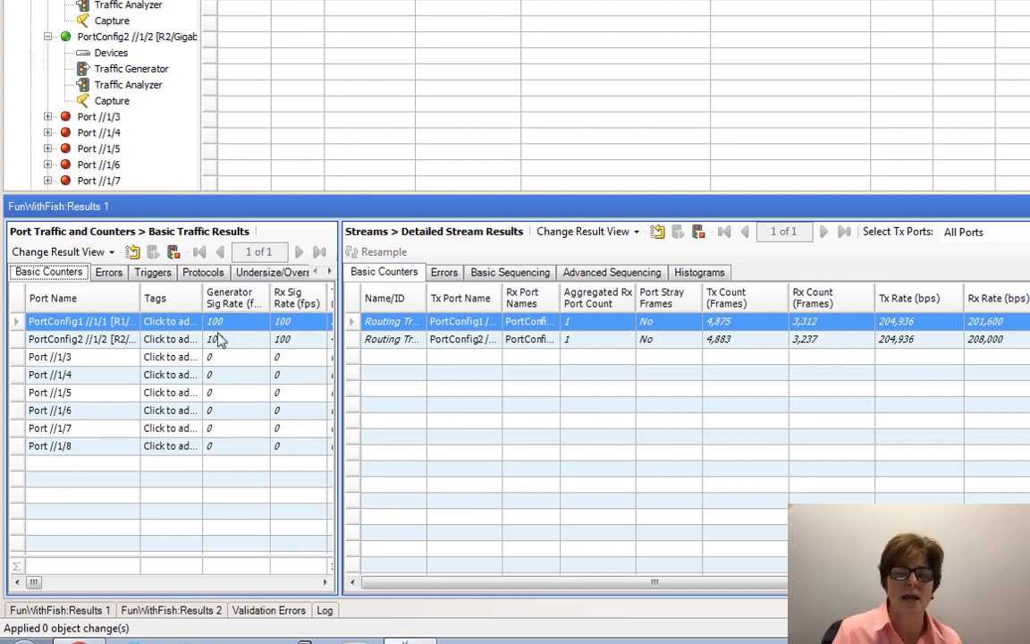
{"action": "left_click", "coordinate": [611, 274]}
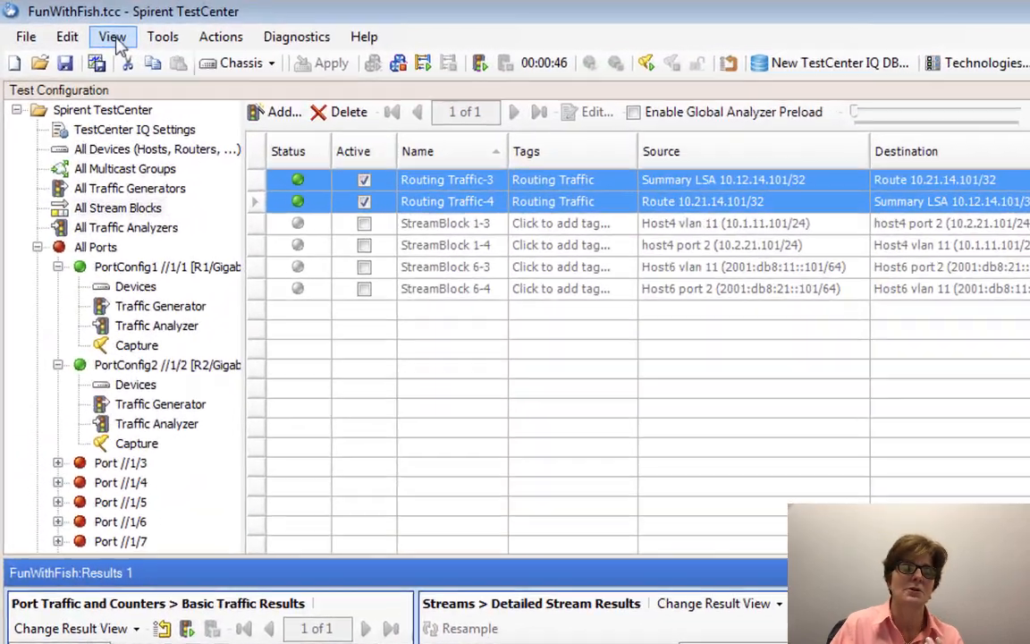
Show the Command Sequencer and open its command sequence for editing.
{"action": "left_click", "coordinate": [116, 42]}
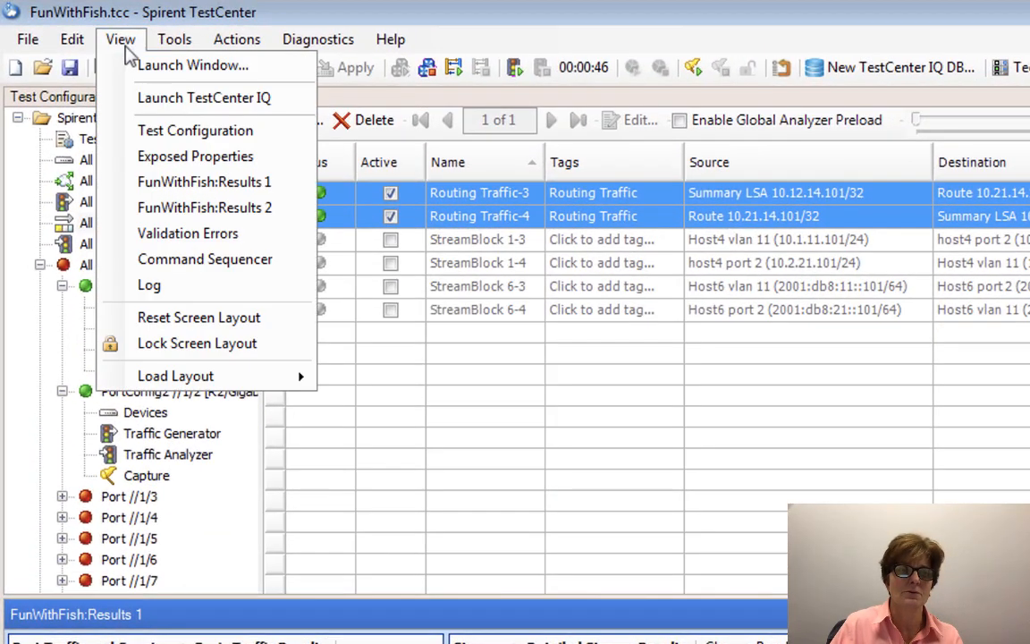
{"action": "left_click", "coordinate": [217, 259]}
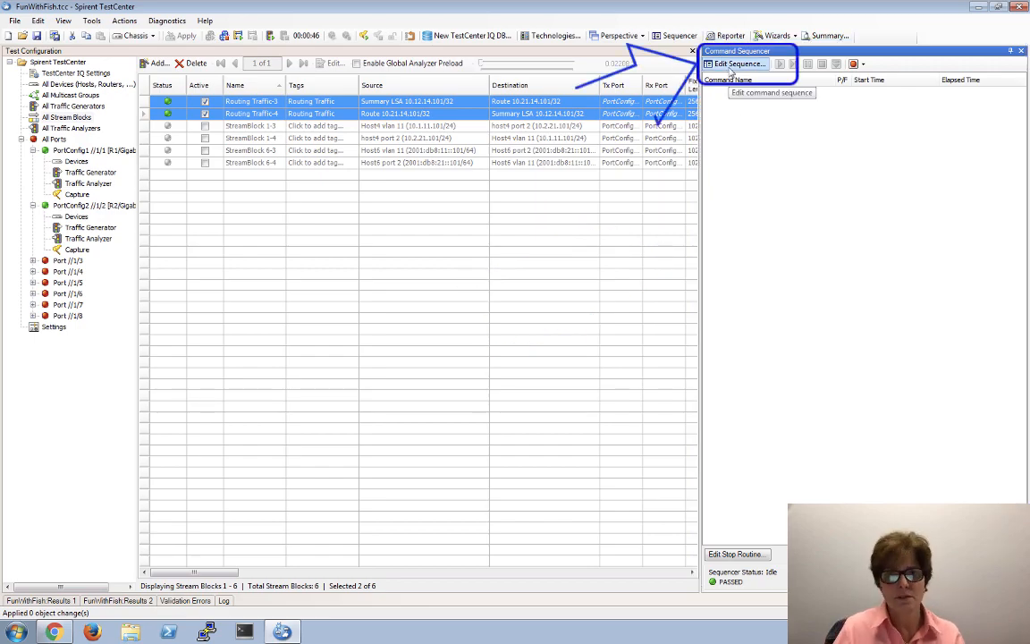
{"action": "left_click", "coordinate": [734, 65]}
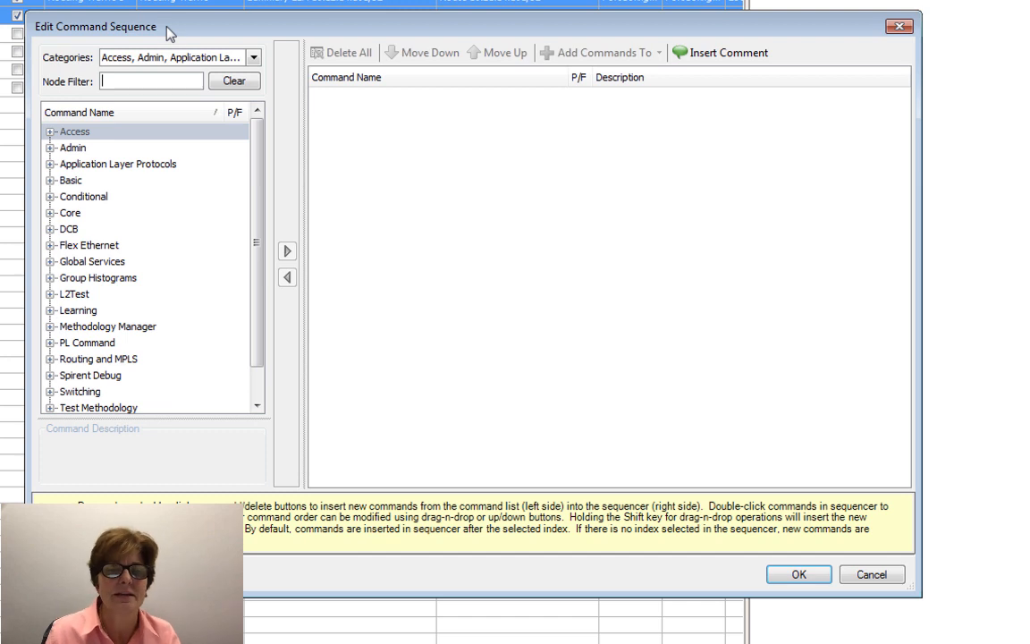
Add the Clear All Results command from the Basic category to the command sequence.
{"action": "left_click", "coordinate": [71, 181]}
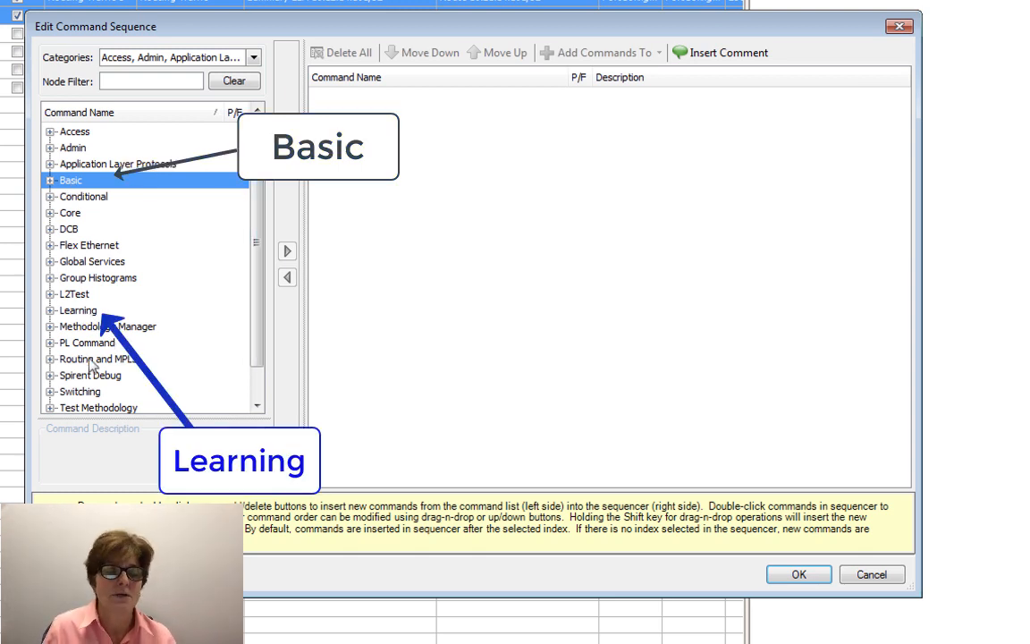
{"action": "left_click", "coordinate": [54, 359]}
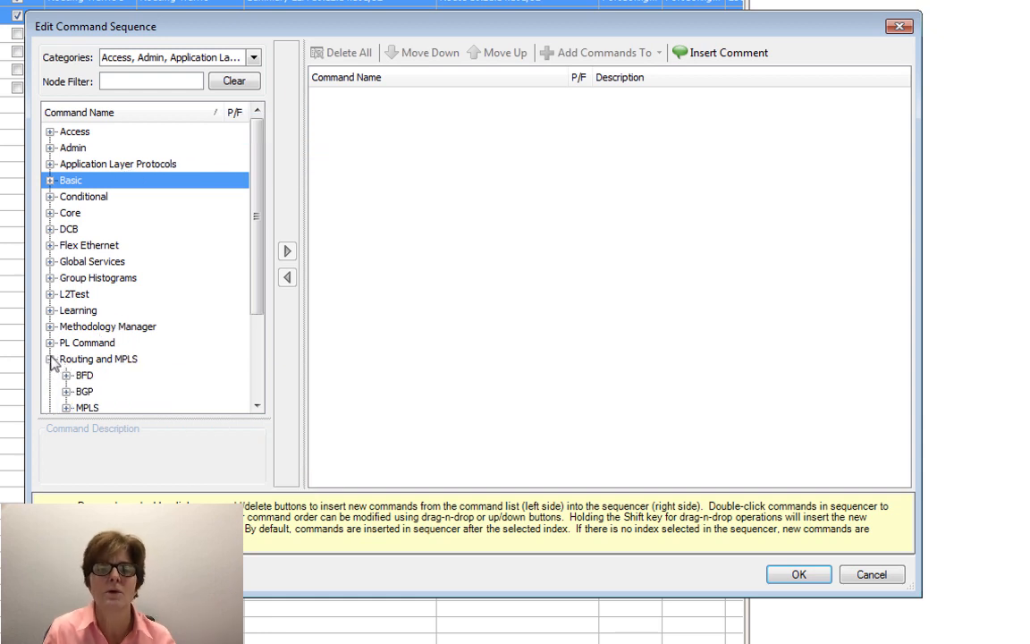
{"action": "left_click", "coordinate": [51, 359]}
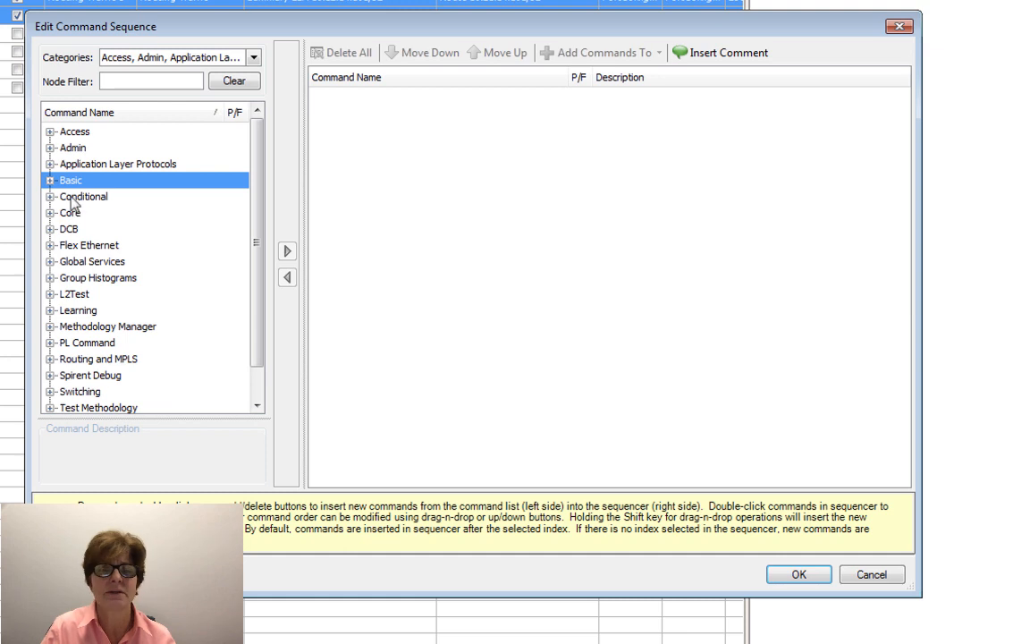
{"action": "left_click", "coordinate": [50, 181]}
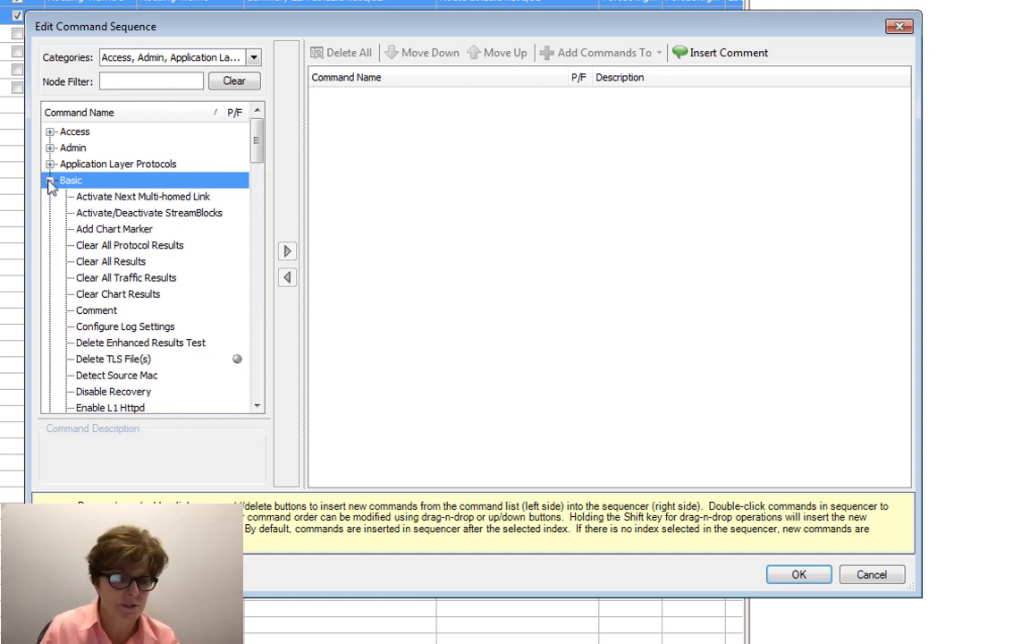
{"action": "left_click", "coordinate": [134, 261]}
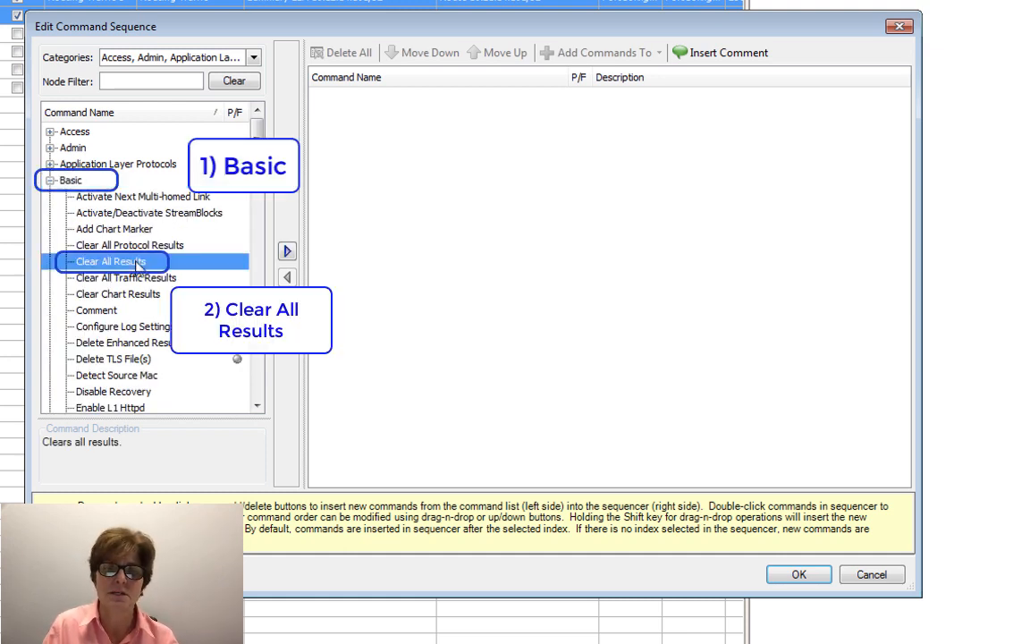
{"action": "left_click", "coordinate": [287, 252]}
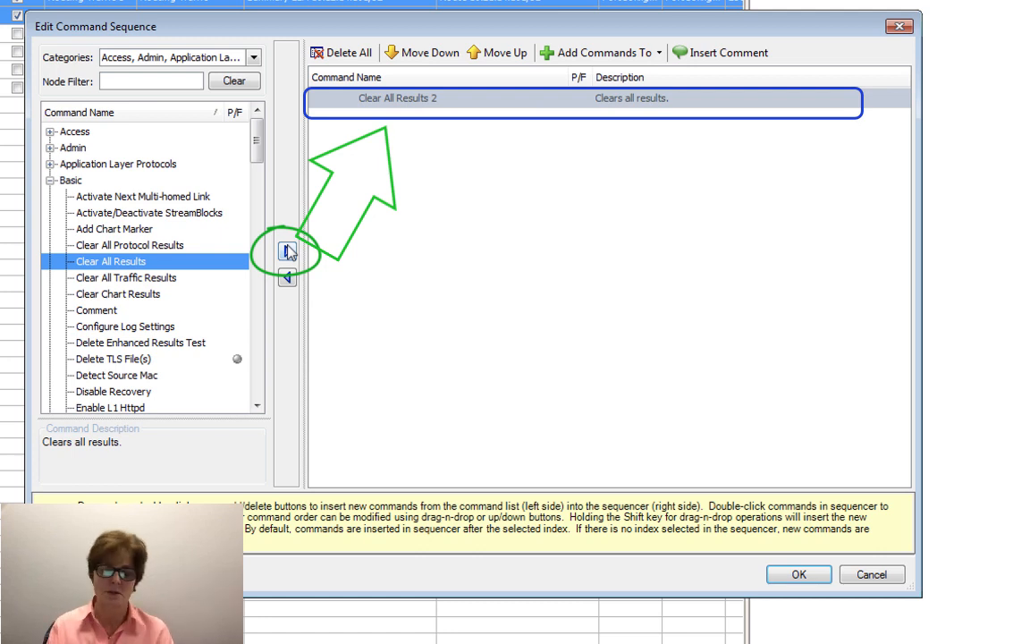
Add the Start ArpNd command from the Learning category after Clear All Results.
{"action": "left_click", "coordinate": [50, 179]}
{"action": "left_click", "coordinate": [50, 310]}
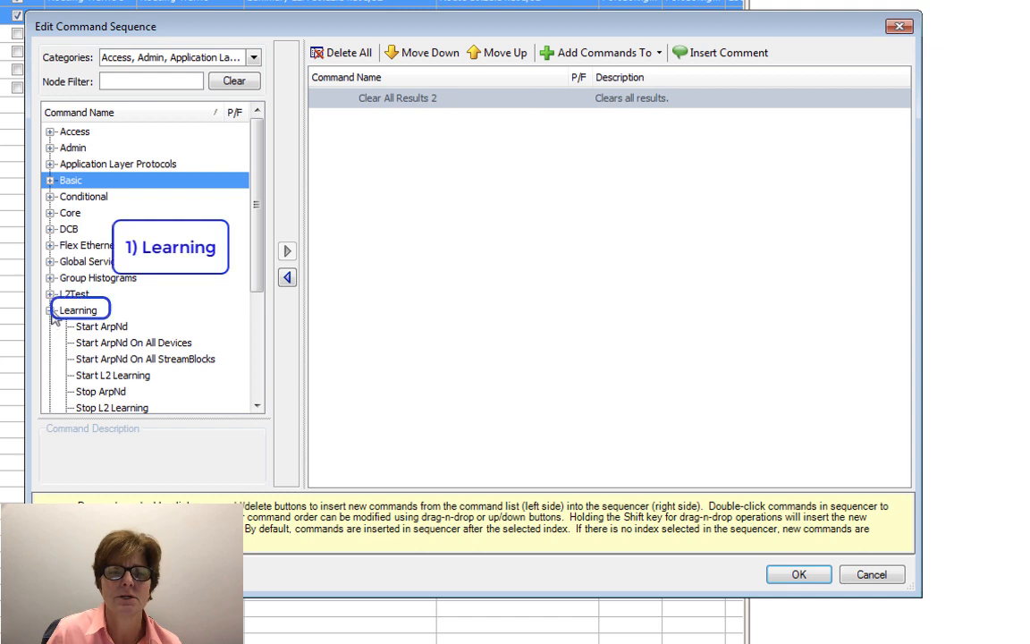
{"action": "left_click", "coordinate": [101, 326]}
{"action": "left_click", "coordinate": [287, 251]}
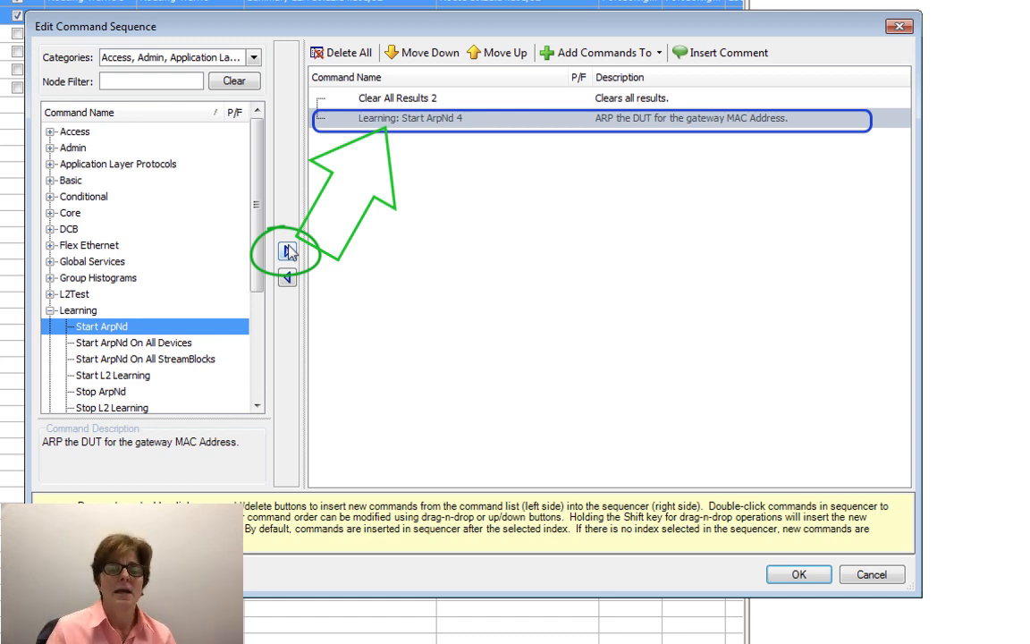
Add two Wait commands from the Basic category to the end of the sequence.
{"action": "left_click", "coordinate": [50, 310]}
{"action": "left_click", "coordinate": [50, 181]}
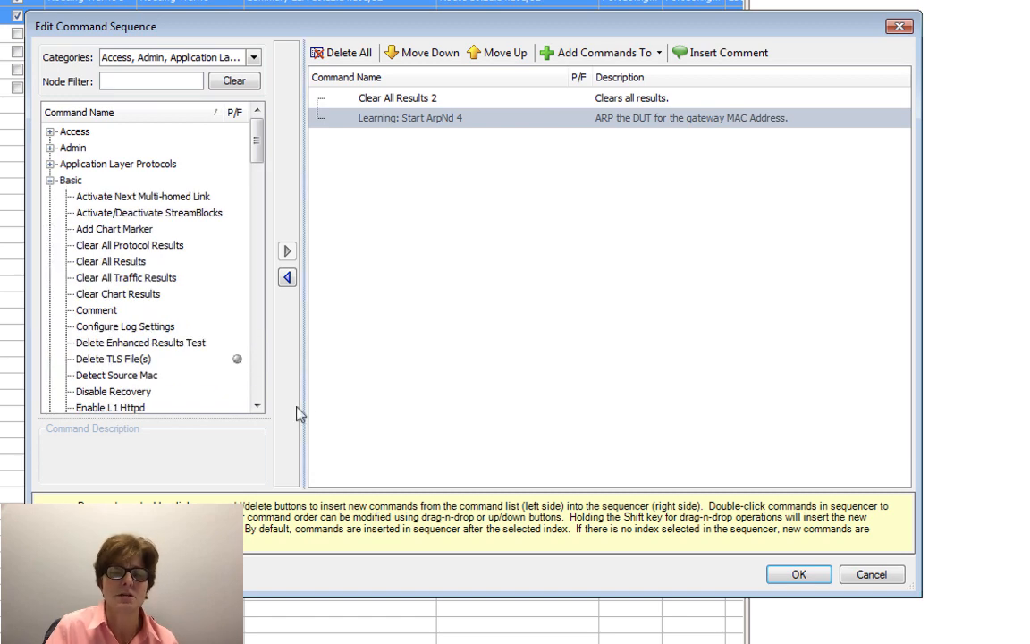
{"action": "scroll", "coordinate": [257, 387], "scroll_direction": "down", "scroll_amount": 20}
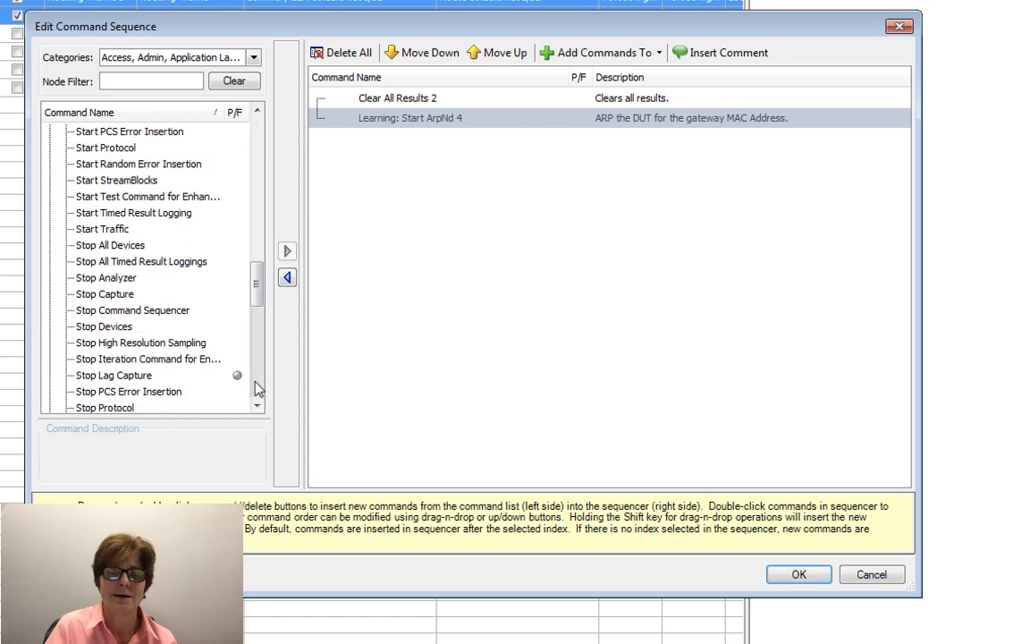
{"action": "scroll", "coordinate": [256, 387], "scroll_direction": "down", "scroll_amount": 6}
{"action": "left_click", "coordinate": [88, 343]}
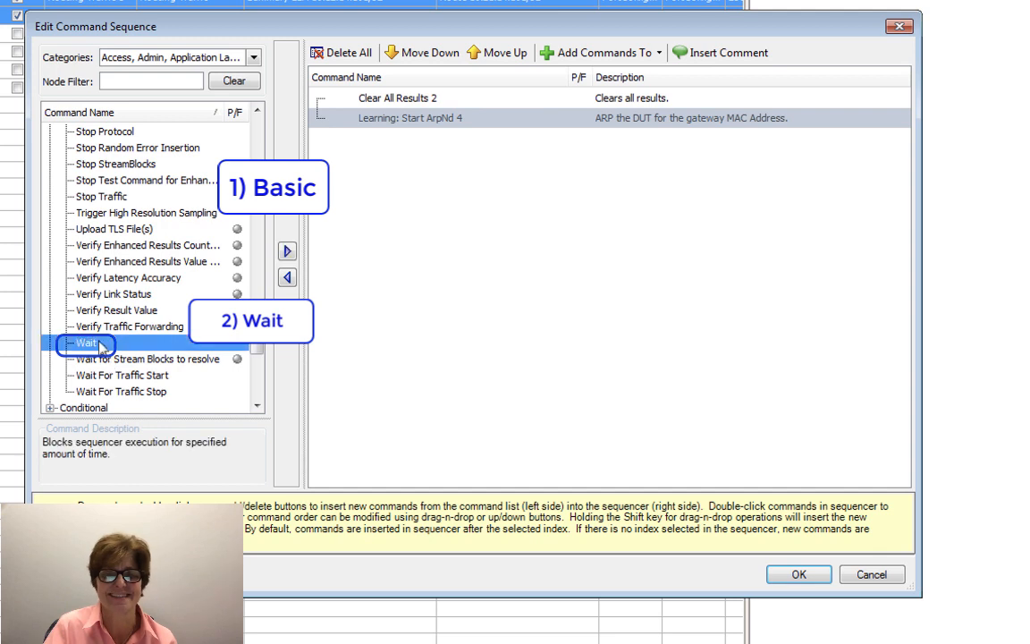
{"action": "left_click", "coordinate": [287, 251]}
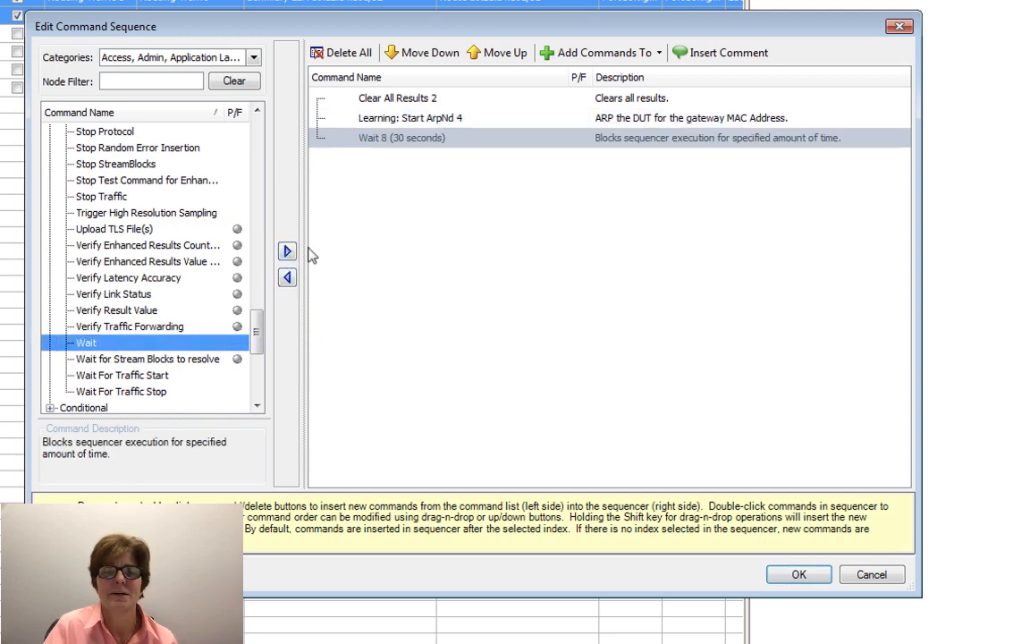
{"action": "left_click", "coordinate": [287, 251]}
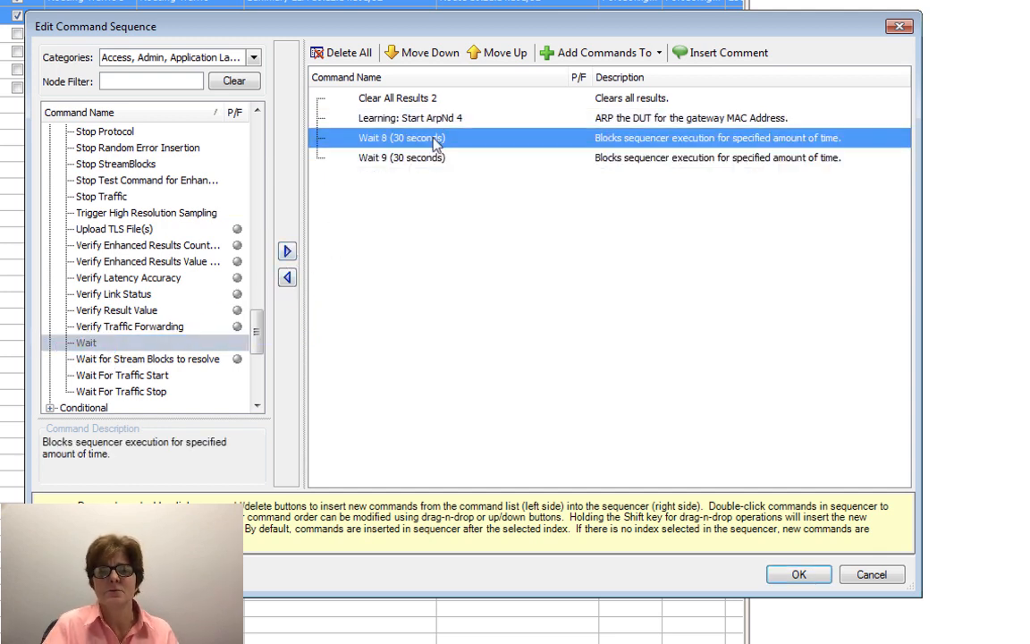
Set the wait time of the first Wait command to 3 seconds.
{"action": "double_click", "coordinate": [394, 138]}
{"action": "left_click", "coordinate": [527, 172]}
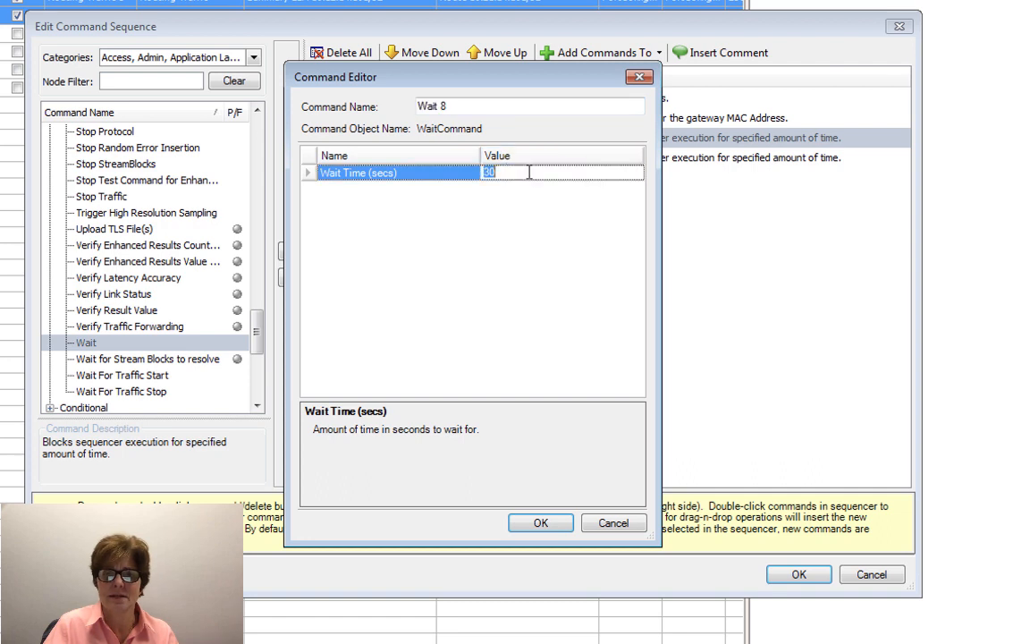
{"action": "type", "text": "3"}
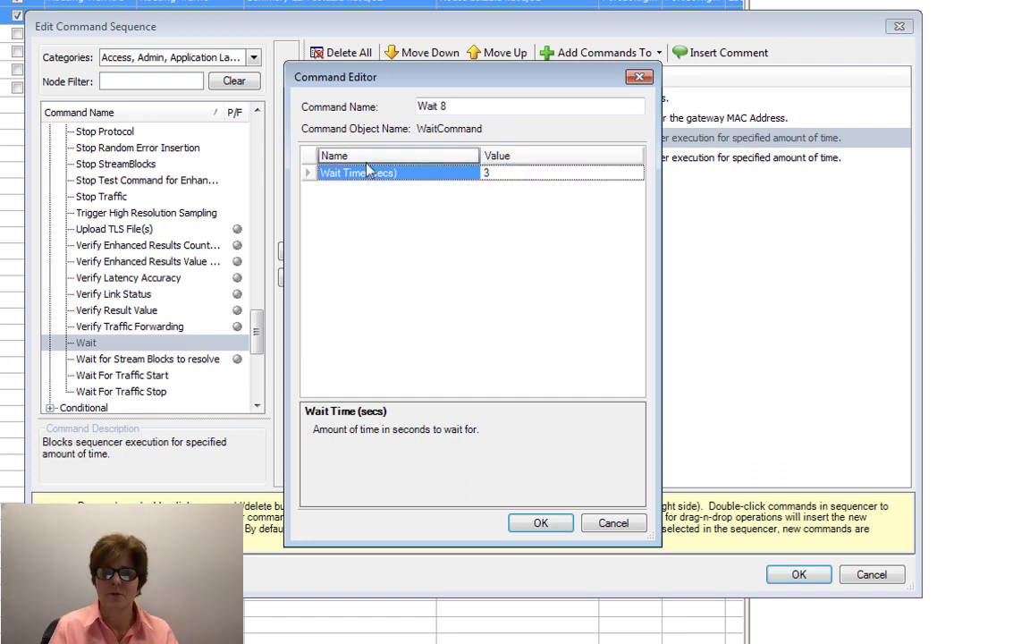
{"action": "key", "text": "Return"}
{"action": "key", "text": "Return"}
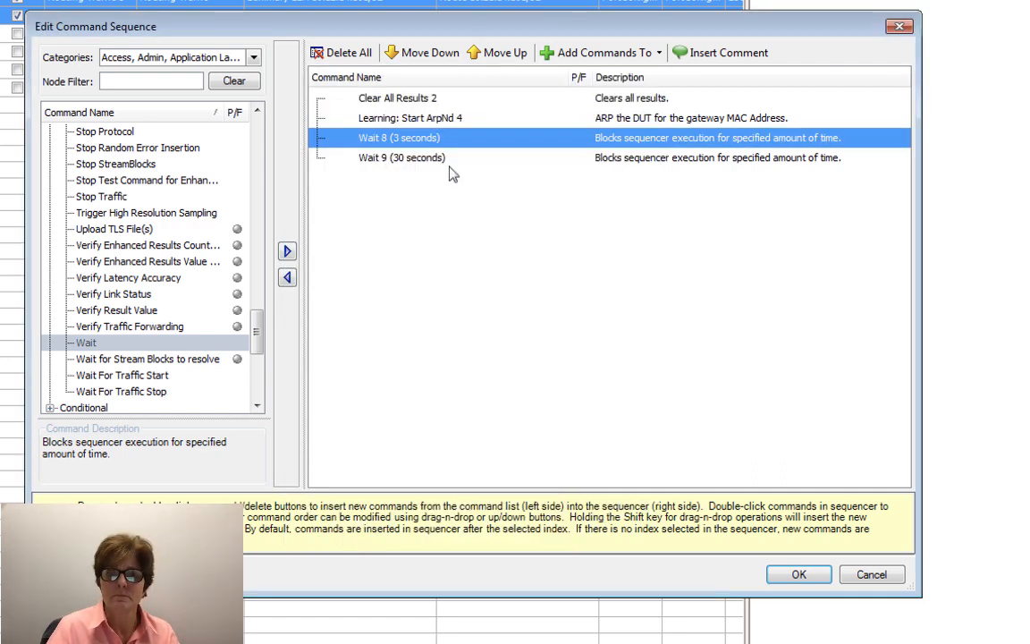
Set the second Wait command to 3 seconds and move it directly after Clear All Results.
{"action": "double_click", "coordinate": [413, 157]}
{"action": "left_click", "coordinate": [504, 173]}
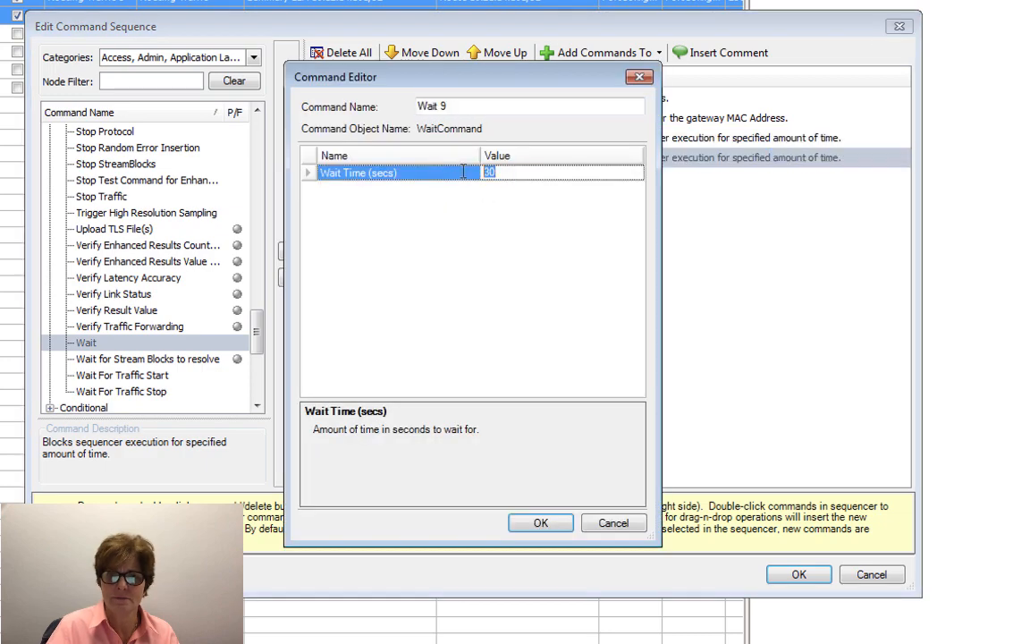
{"action": "type", "text": "3"}
{"action": "left_click", "coordinate": [541, 523]}
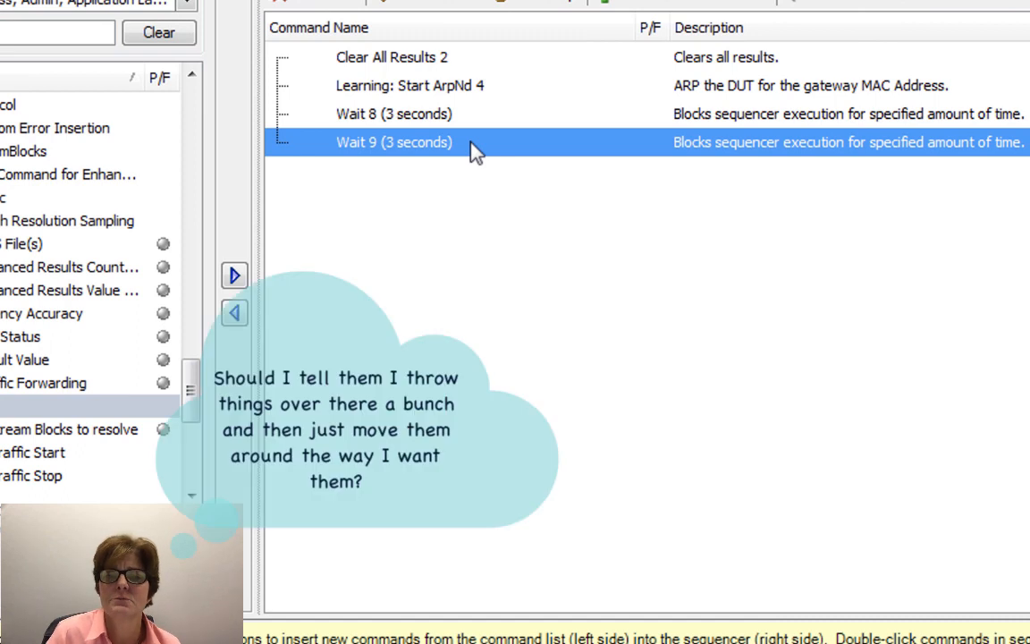
{"action": "left_click_drag", "start_coordinate": [465, 152], "coordinate": [471, 89]}
Add the Start StreamBlocks command from the Basic category after the Wait that follows Start ArpNd.
{"action": "left_click", "coordinate": [425, 147]}
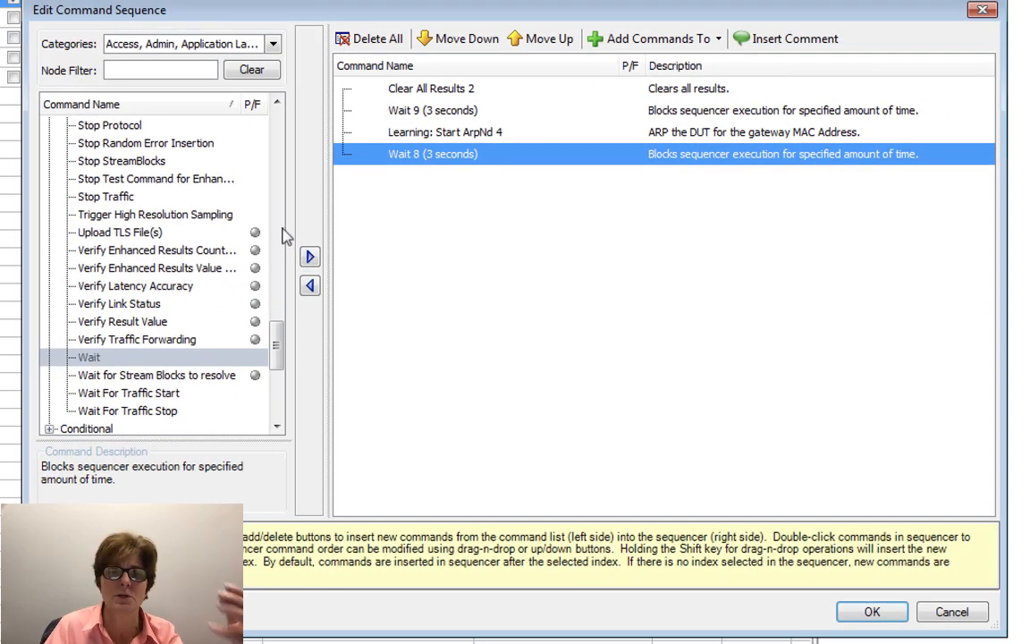
{"action": "left_click_drag", "start_coordinate": [276, 375], "coordinate": [273, 302]}
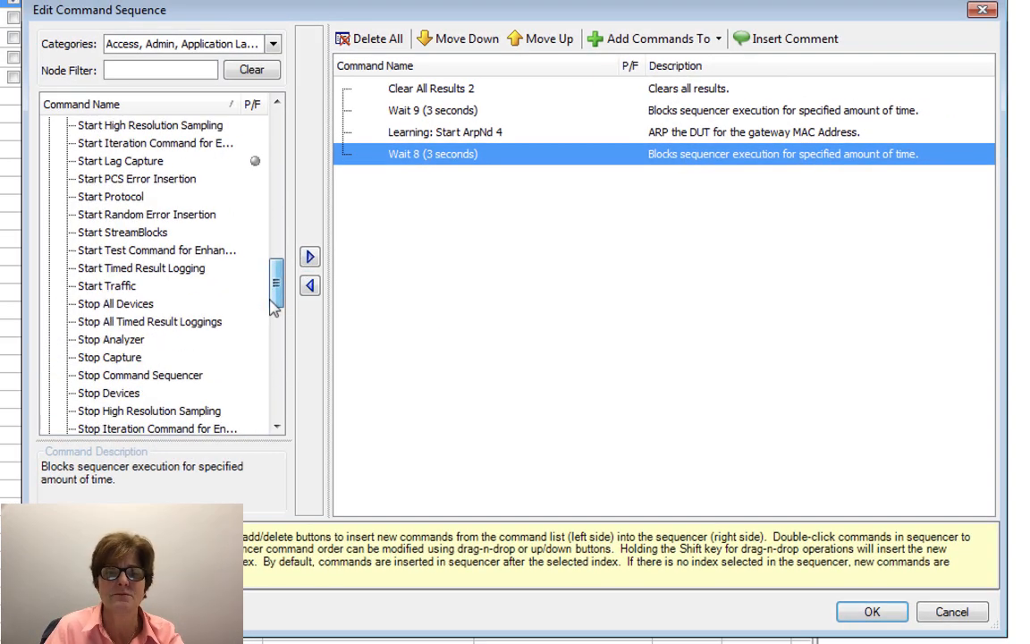
{"action": "left_click", "coordinate": [105, 285]}
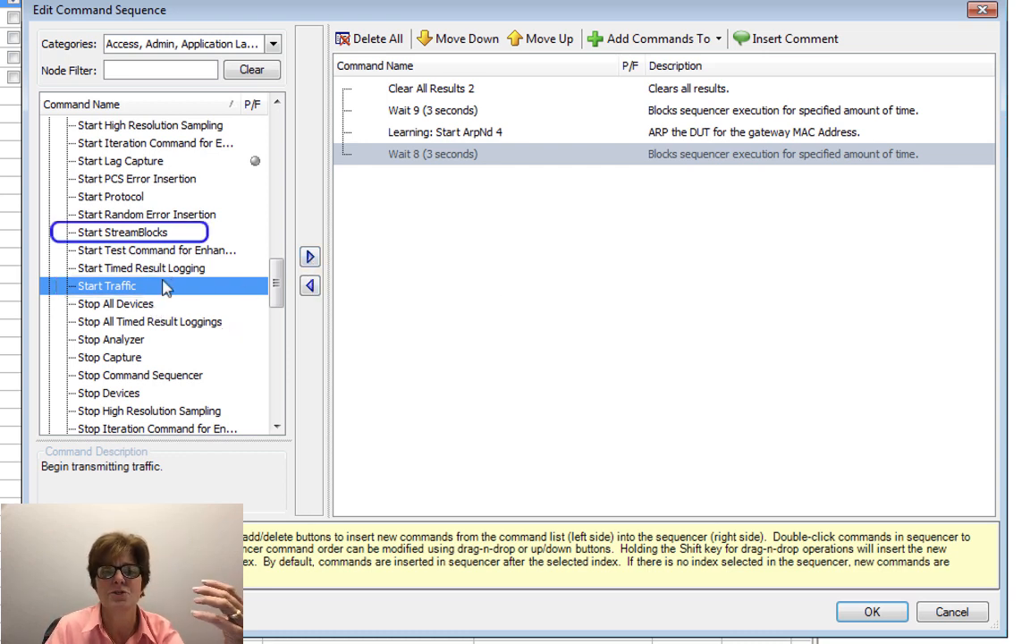
{"action": "left_click_drag", "start_coordinate": [274, 283], "coordinate": [273, 259]}
{"action": "scroll", "coordinate": [274, 275], "scroll_direction": "down", "scroll_amount": 1}
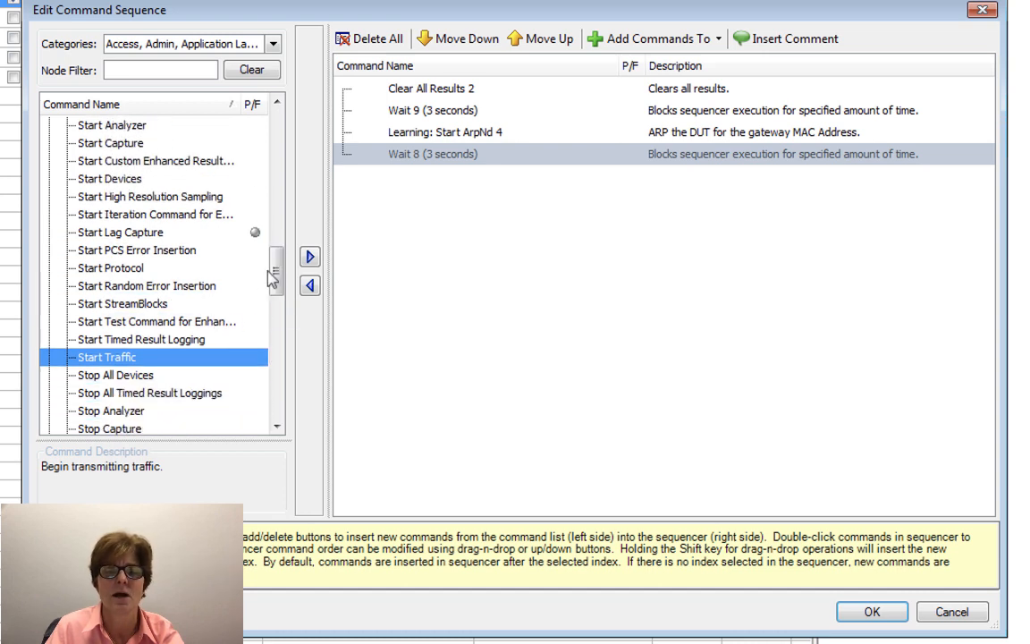
{"action": "left_click", "coordinate": [125, 303]}
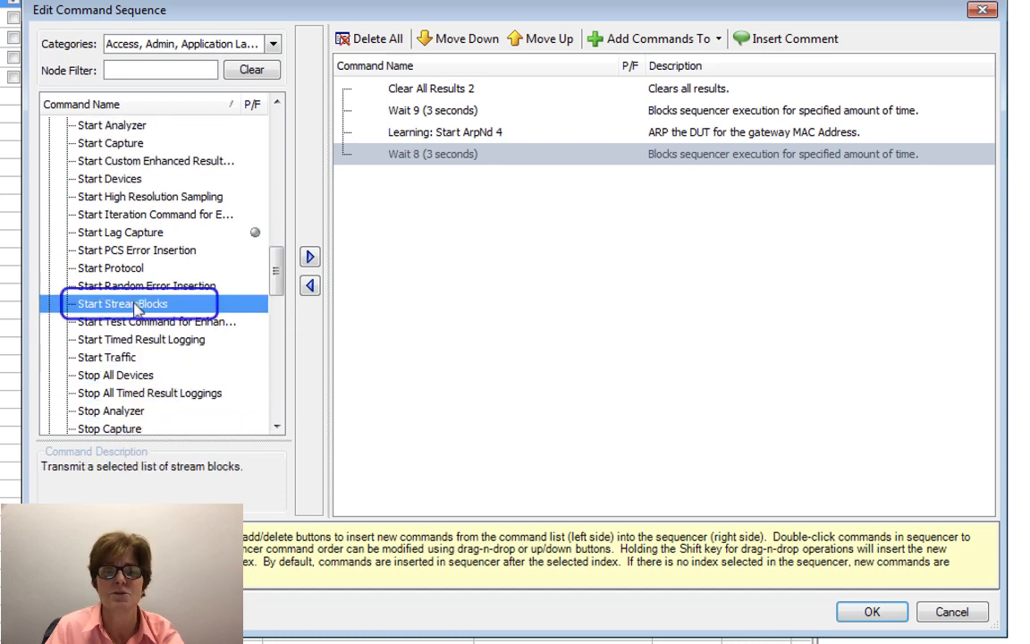
{"action": "left_click", "coordinate": [310, 257]}
Limit the Start StreamBlocks command to the Routing Traffic-3 and Routing Traffic-4 stream blocks.
{"action": "left_click", "coordinate": [470, 184]}
{"action": "double_click", "coordinate": [469, 179]}
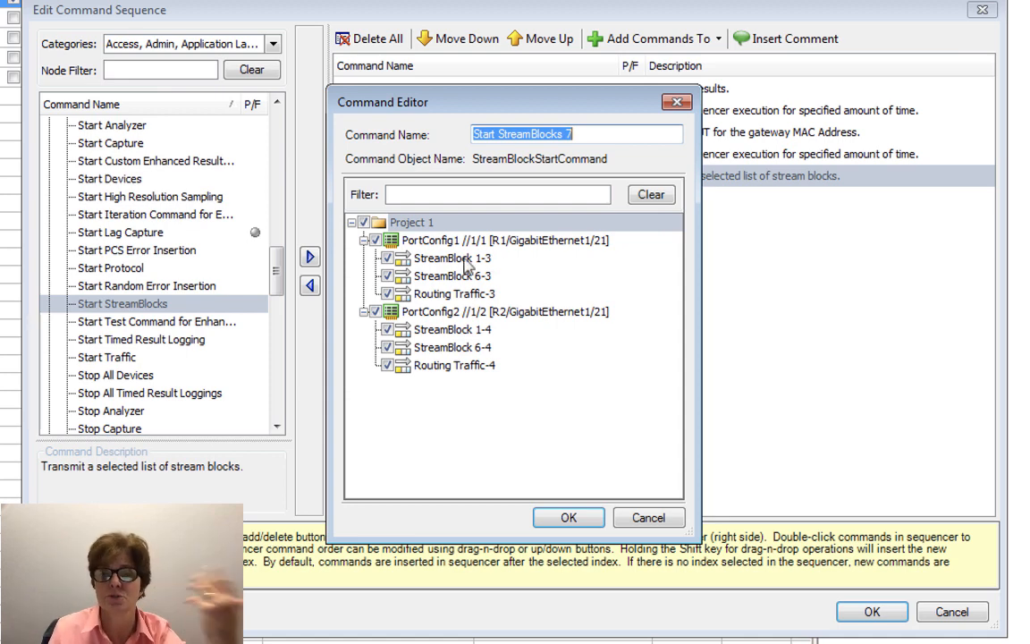
{"action": "left_click", "coordinate": [363, 222]}
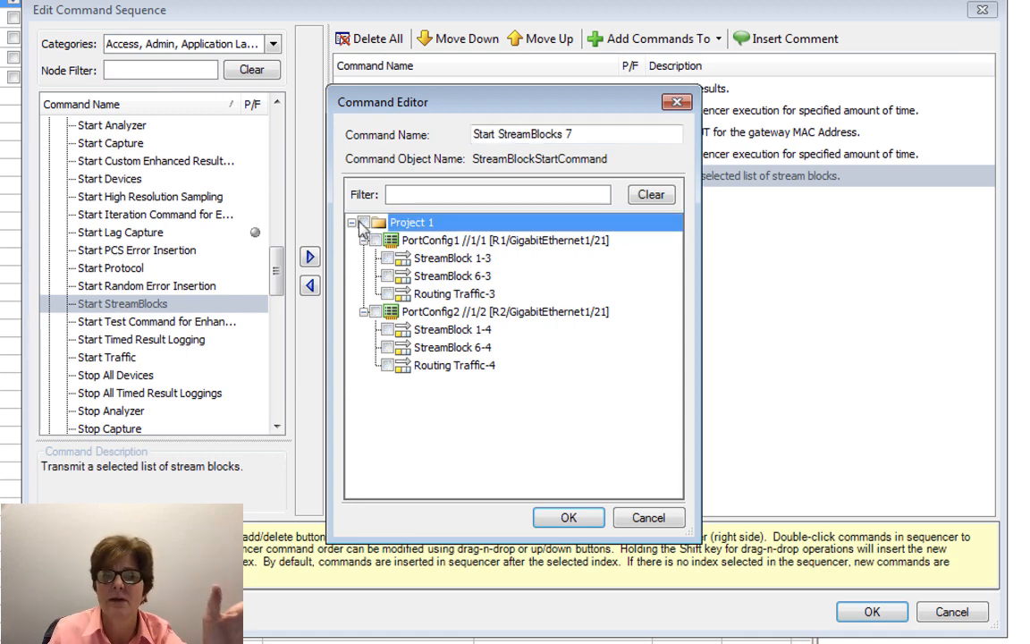
{"action": "left_click", "coordinate": [386, 293]}
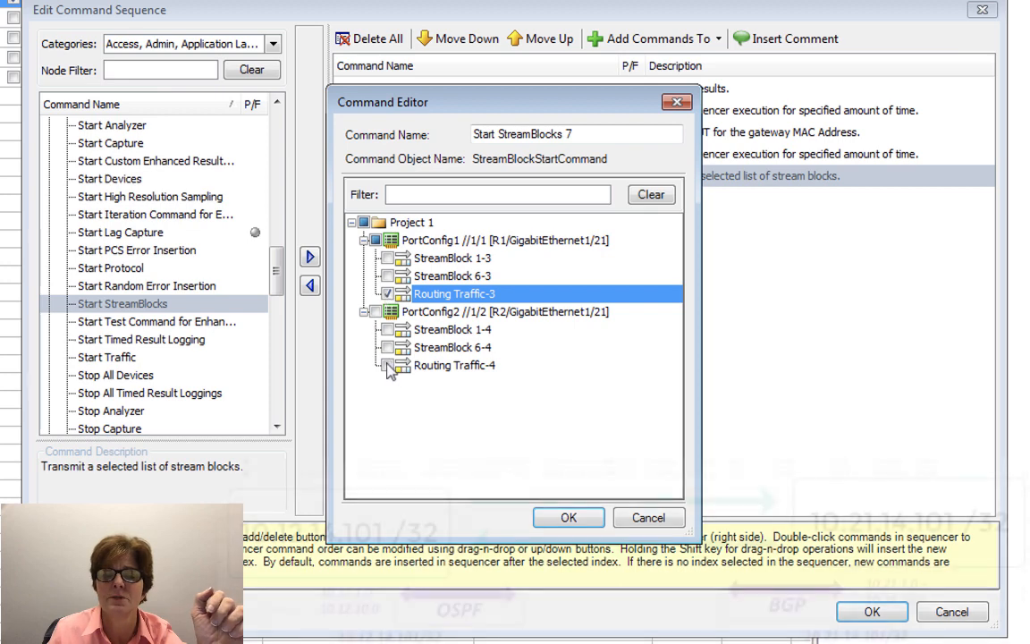
{"action": "left_click", "coordinate": [387, 365]}
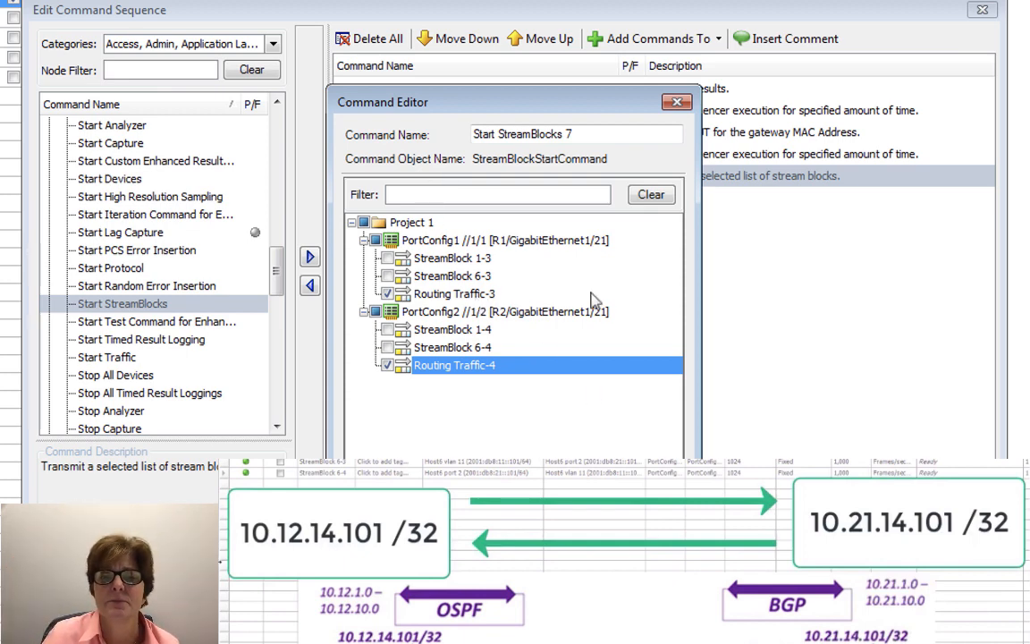
Rename the Start StreamBlocks command as Start Host Prefix Traffic and apply its settings.
{"action": "left_click_drag", "start_coordinate": [580, 135], "coordinate": [378, 125]}
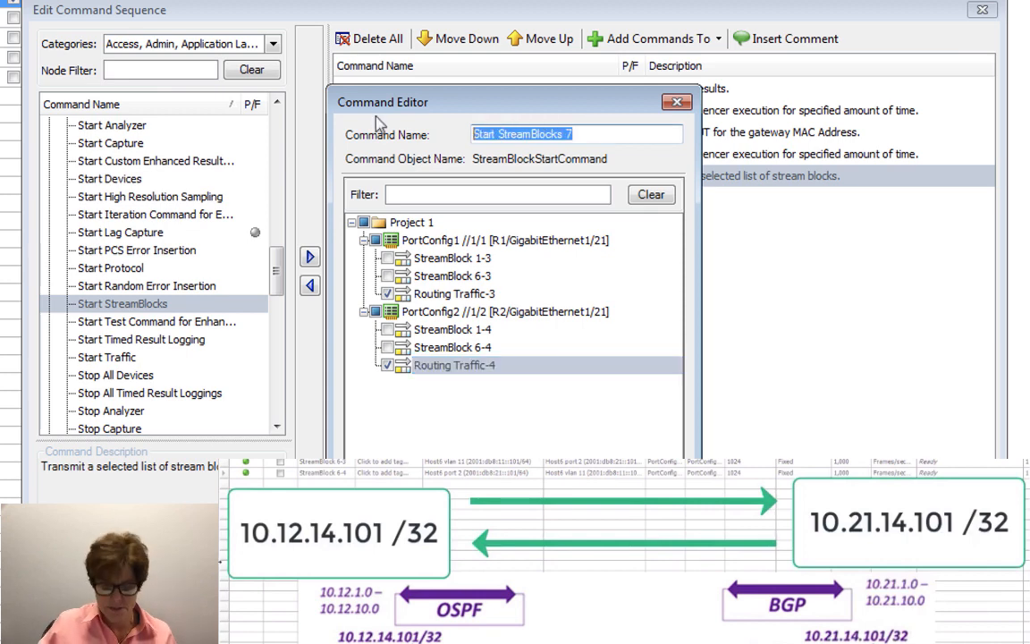
{"action": "type", "text": "Start Host Prefix Traffic"}
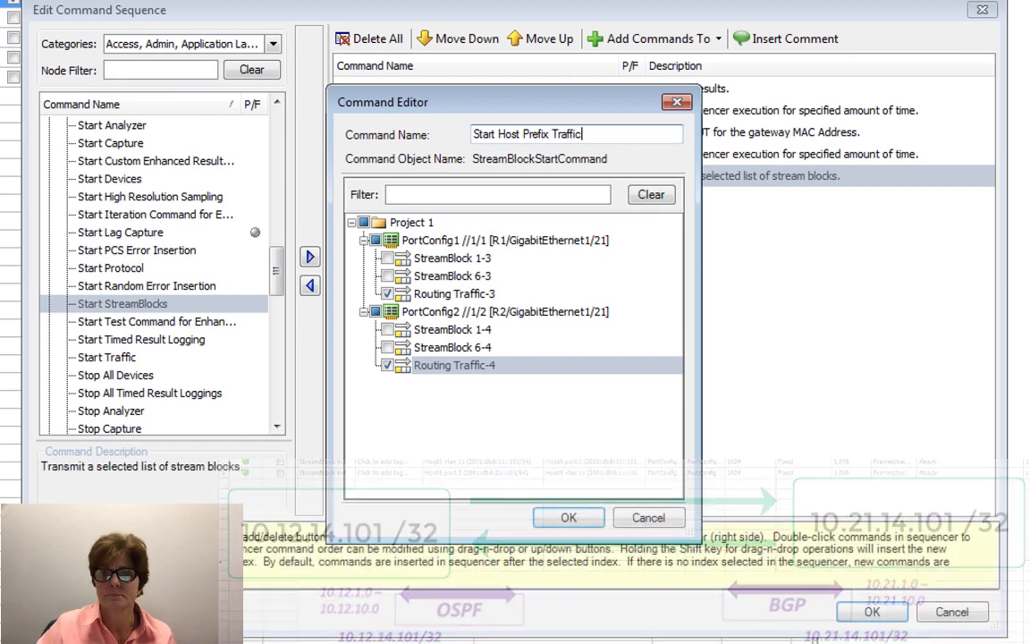
{"action": "left_click", "coordinate": [569, 519]}
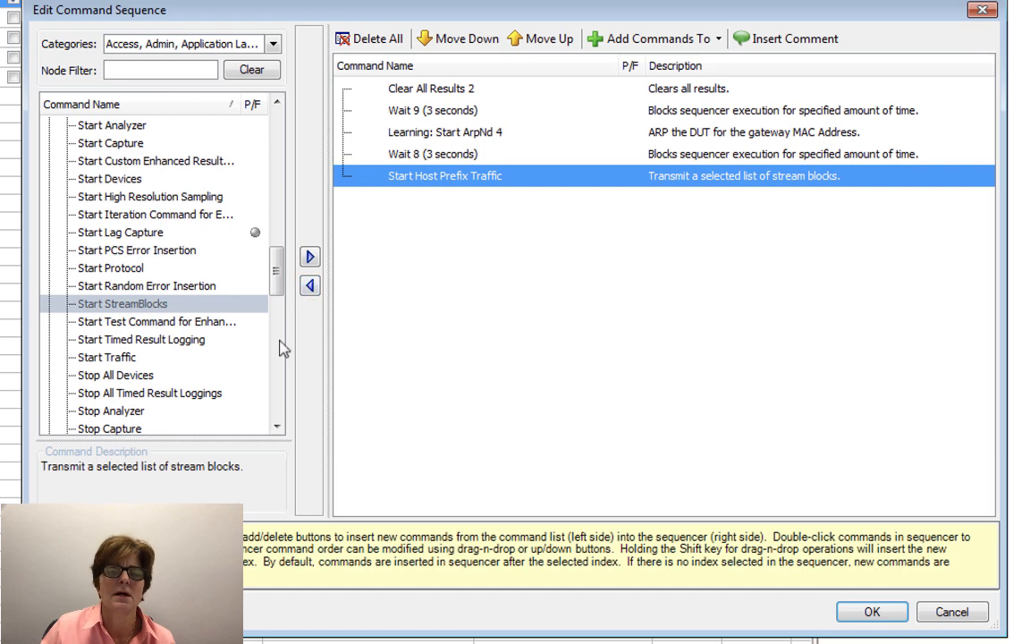
Add a Wait command from the Basic category after Start Host Prefix Traffic and set its wait time to 10 seconds.
{"action": "left_click", "coordinate": [278, 398]}
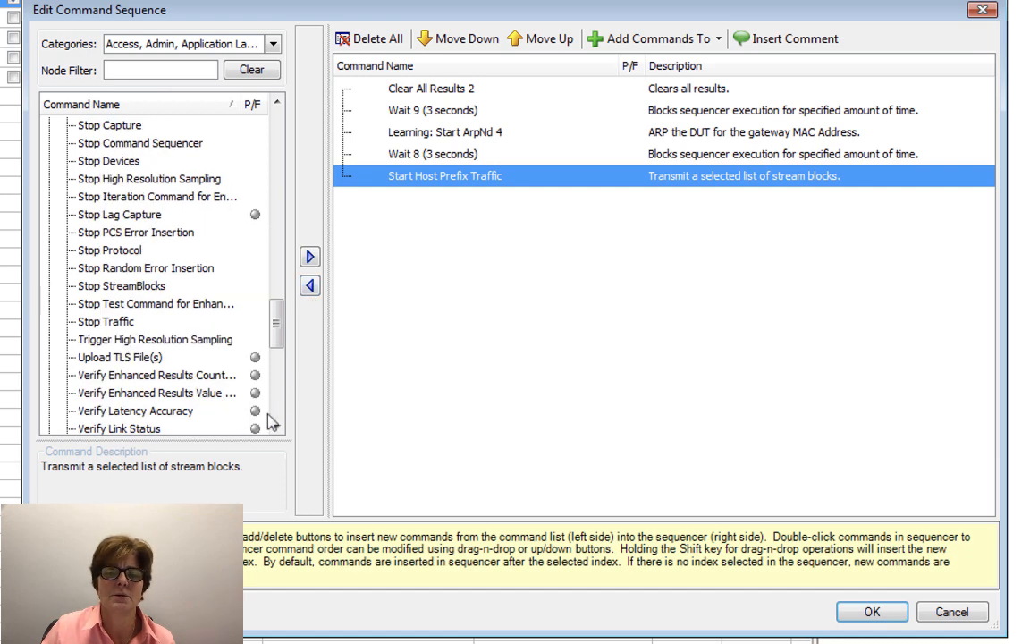
{"action": "left_click", "coordinate": [277, 416]}
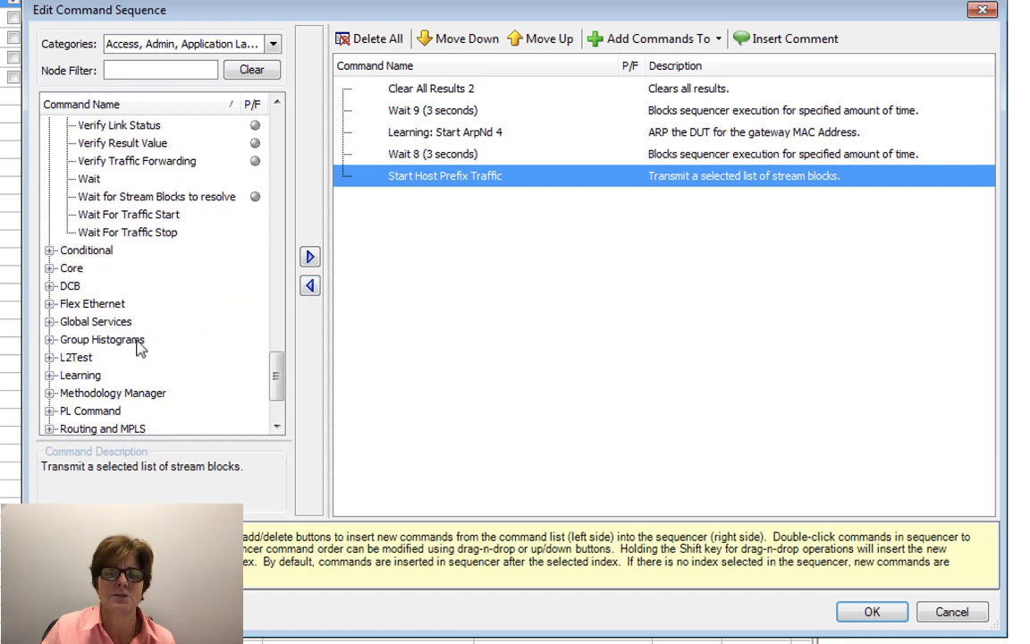
{"action": "left_click", "coordinate": [89, 178]}
{"action": "left_click", "coordinate": [310, 259]}
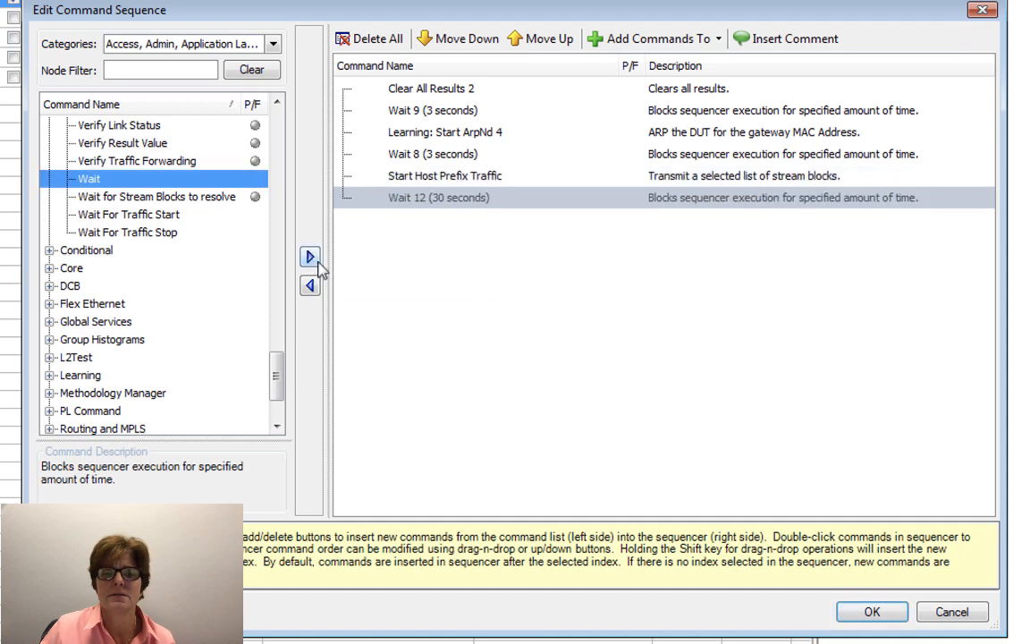
{"action": "left_click", "coordinate": [464, 199]}
{"action": "double_click", "coordinate": [465, 200]}
{"action": "left_click", "coordinate": [563, 170]}
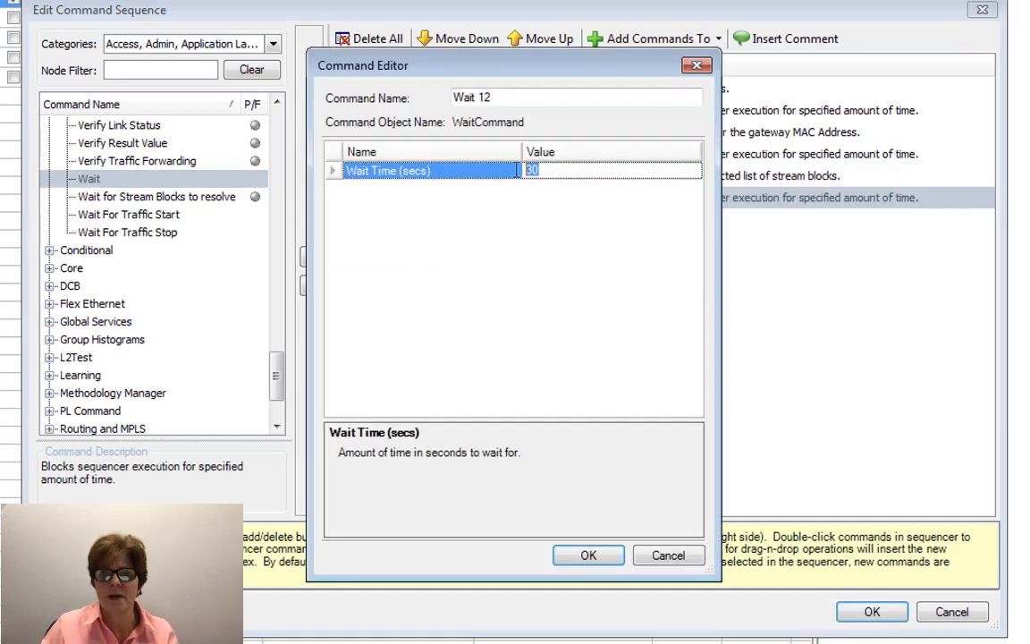
{"action": "type", "text": "10"}
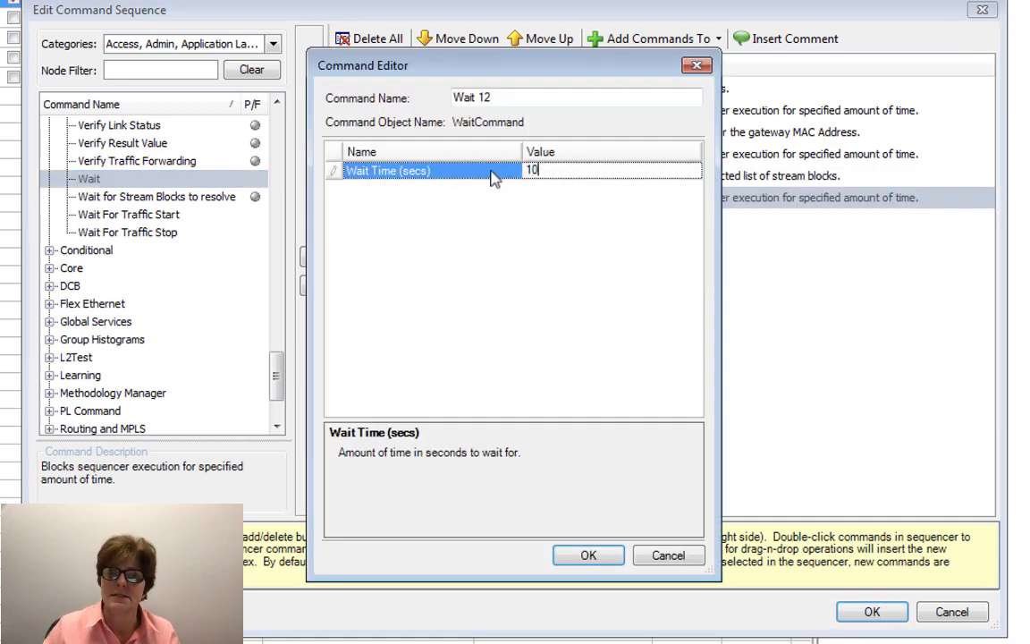
{"action": "left_click", "coordinate": [588, 555]}
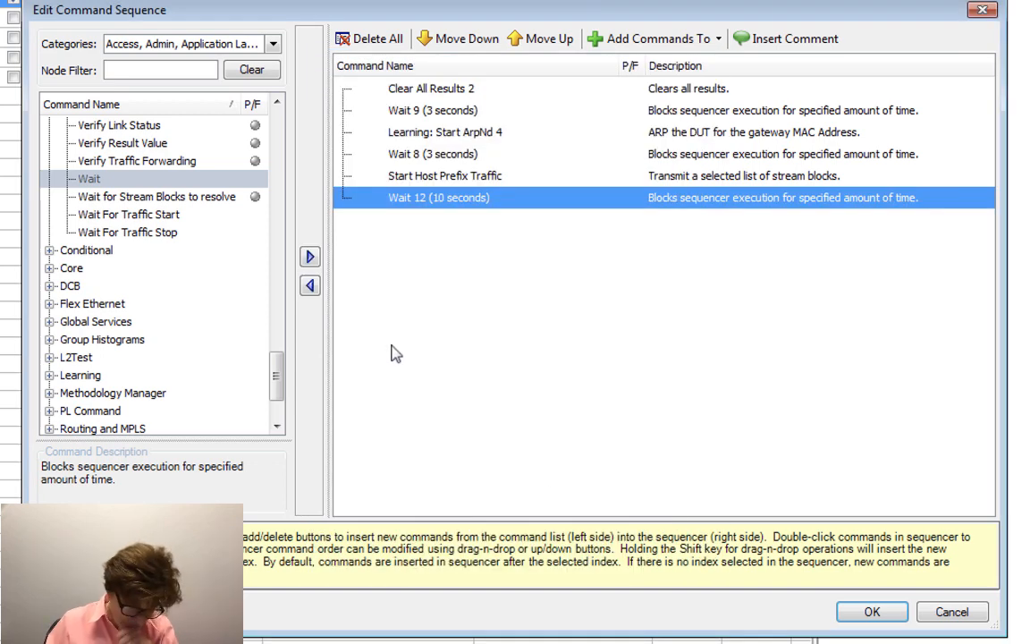
Add the Stop Traffic and Save Results commands from the Basic category to the end of the sequence.
{"action": "scroll", "coordinate": [130, 208], "scroll_direction": "up", "scroll_amount": 3}
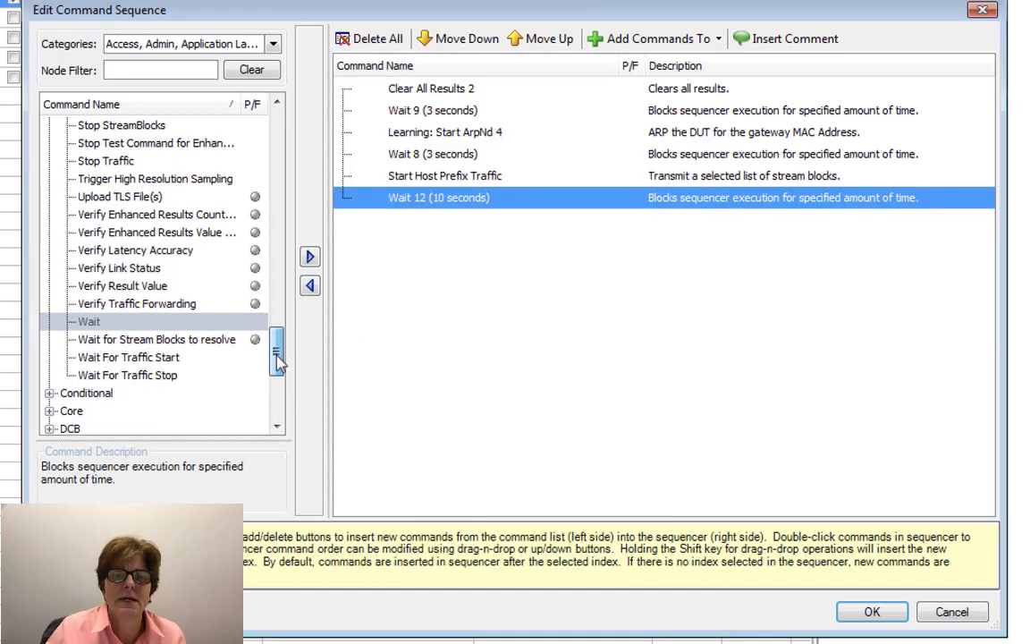
{"action": "left_click", "coordinate": [112, 196]}
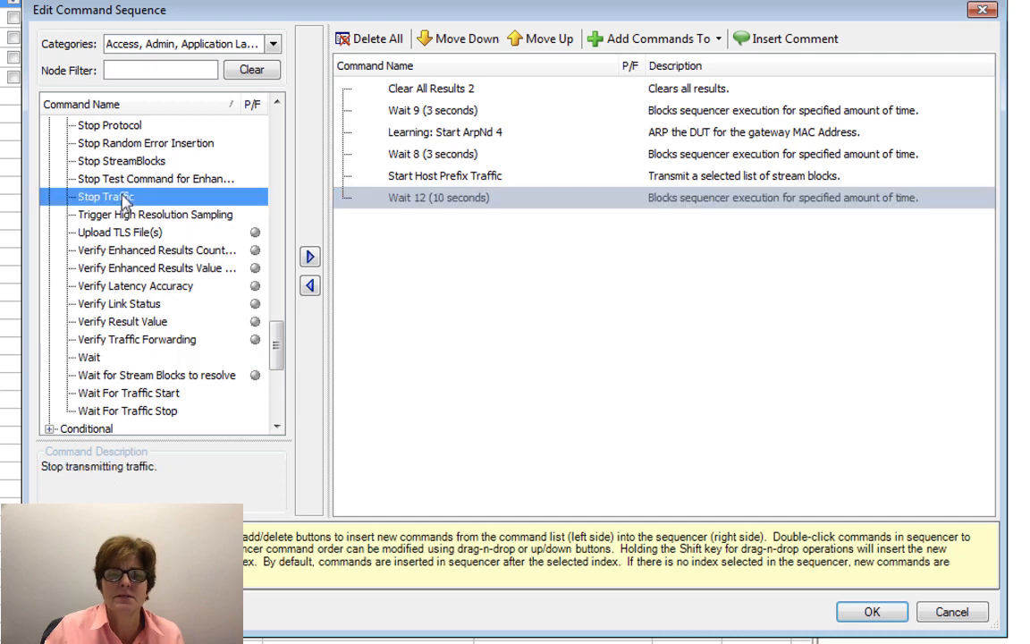
{"action": "left_click", "coordinate": [310, 257]}
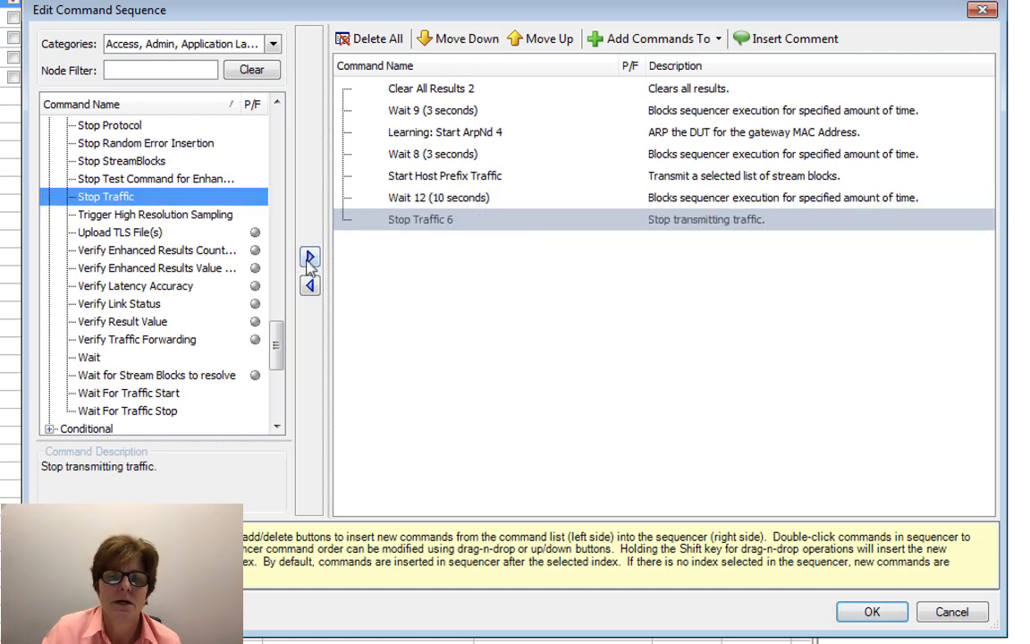
{"action": "left_click_drag", "start_coordinate": [278, 333], "coordinate": [278, 241]}
{"action": "left_click", "coordinate": [128, 268]}
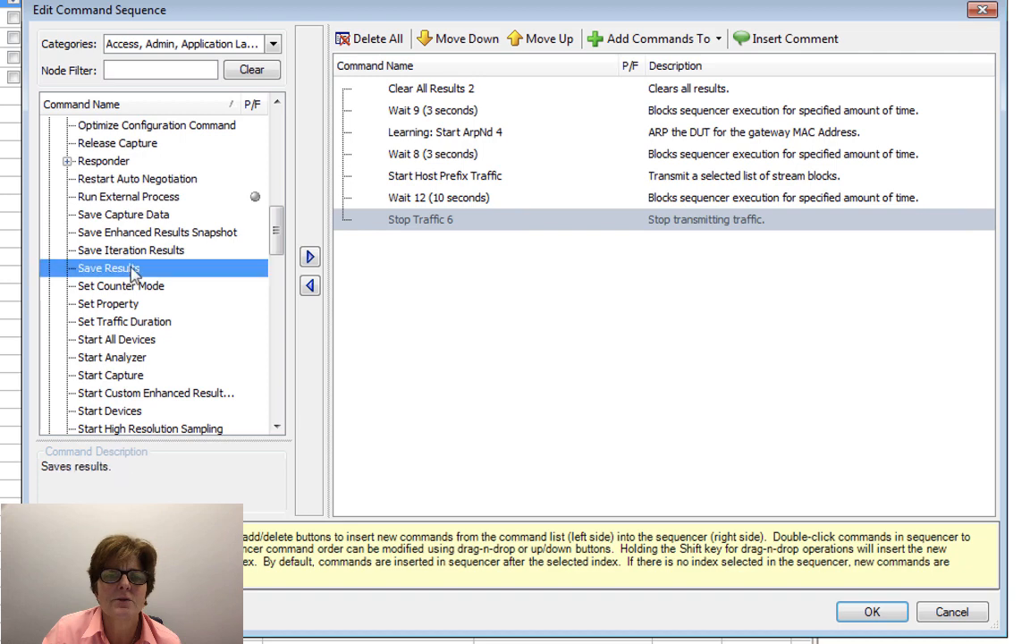
{"action": "left_click", "coordinate": [310, 257]}
Set the result file of the Save Results command to a database file named FishPlay on the Desktop.
{"action": "left_click", "coordinate": [423, 248]}
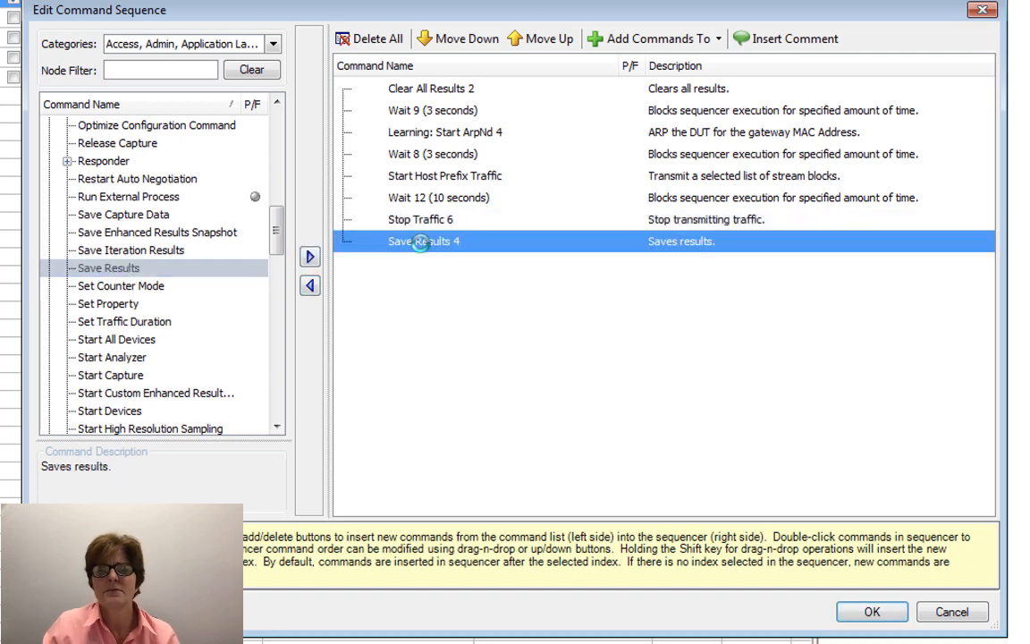
{"action": "double_click", "coordinate": [425, 251]}
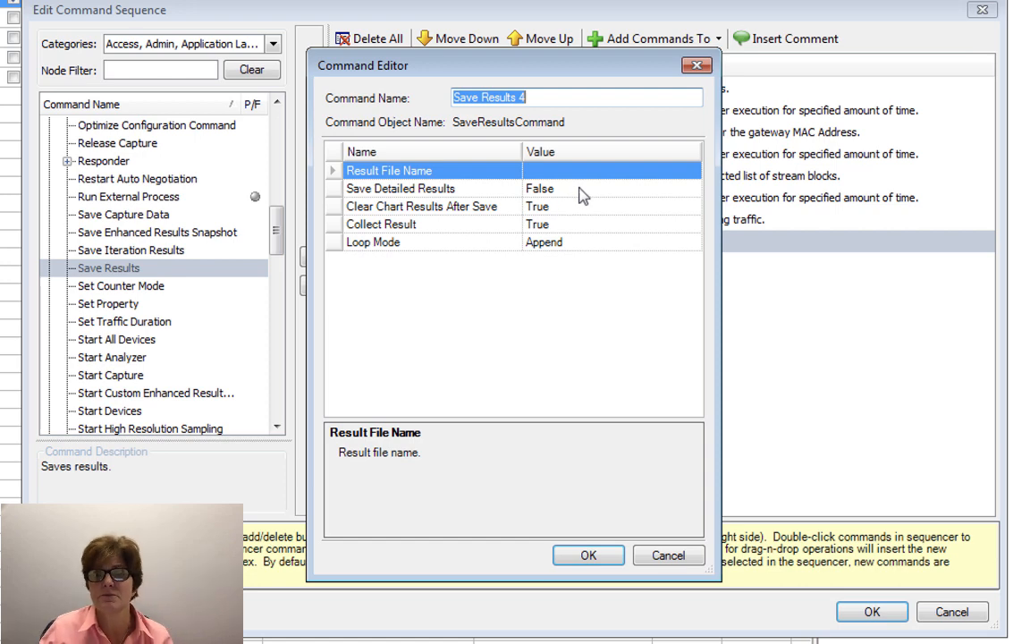
{"action": "left_click", "coordinate": [623, 171]}
{"action": "left_click", "coordinate": [691, 171]}
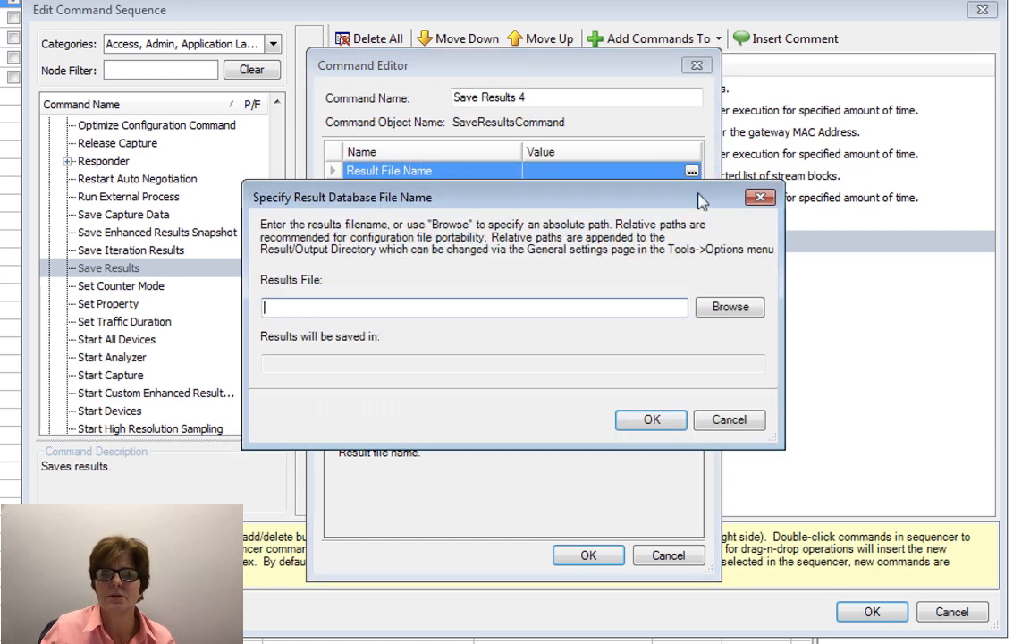
{"action": "left_click", "coordinate": [720, 307]}
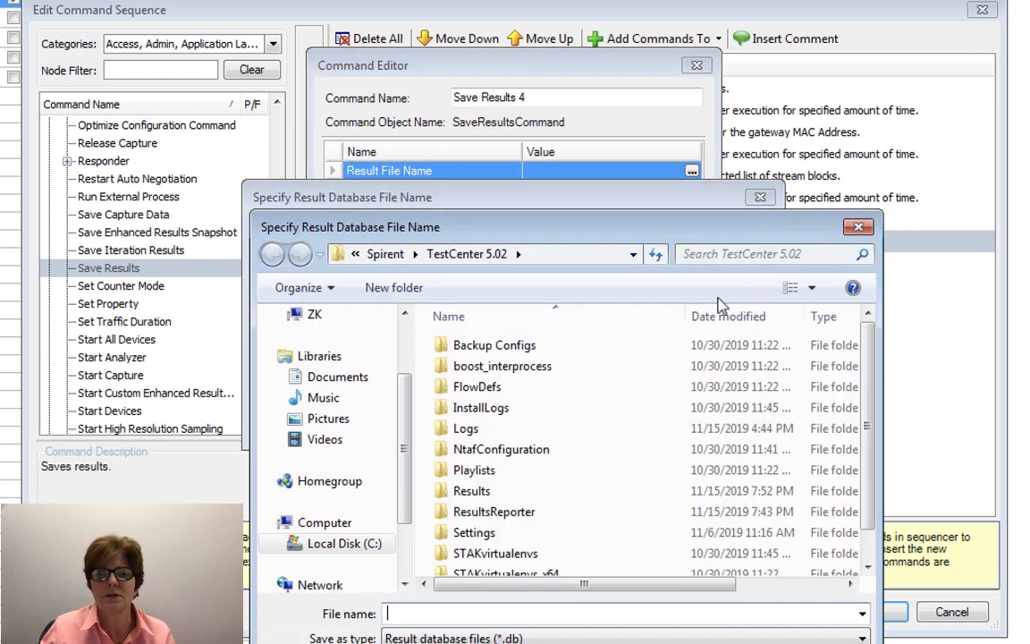
{"action": "left_click", "coordinate": [406, 344]}
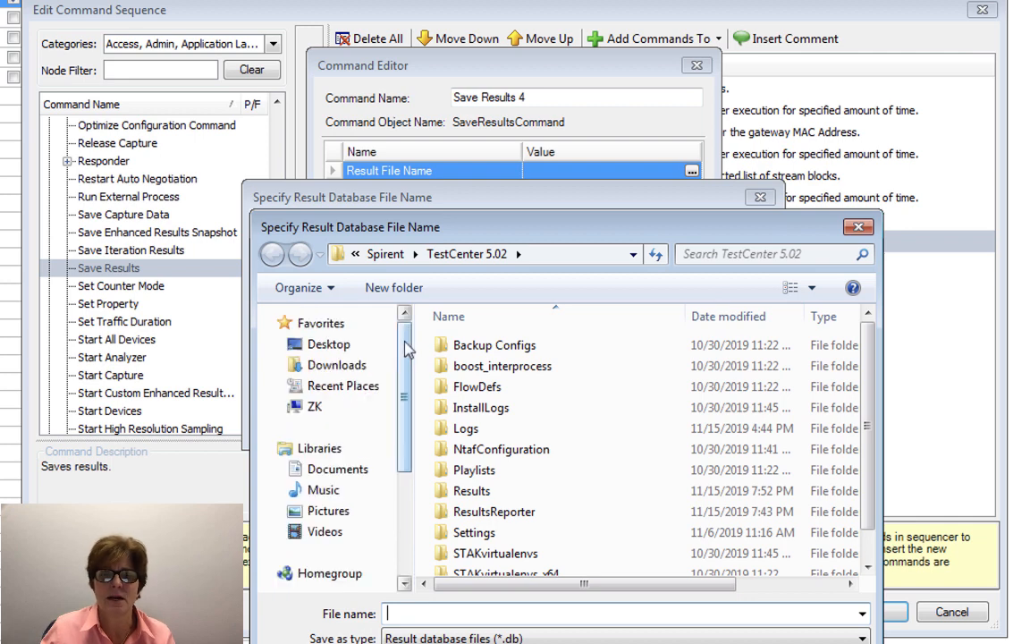
{"action": "left_click", "coordinate": [338, 347]}
{"action": "left_click", "coordinate": [412, 613]}
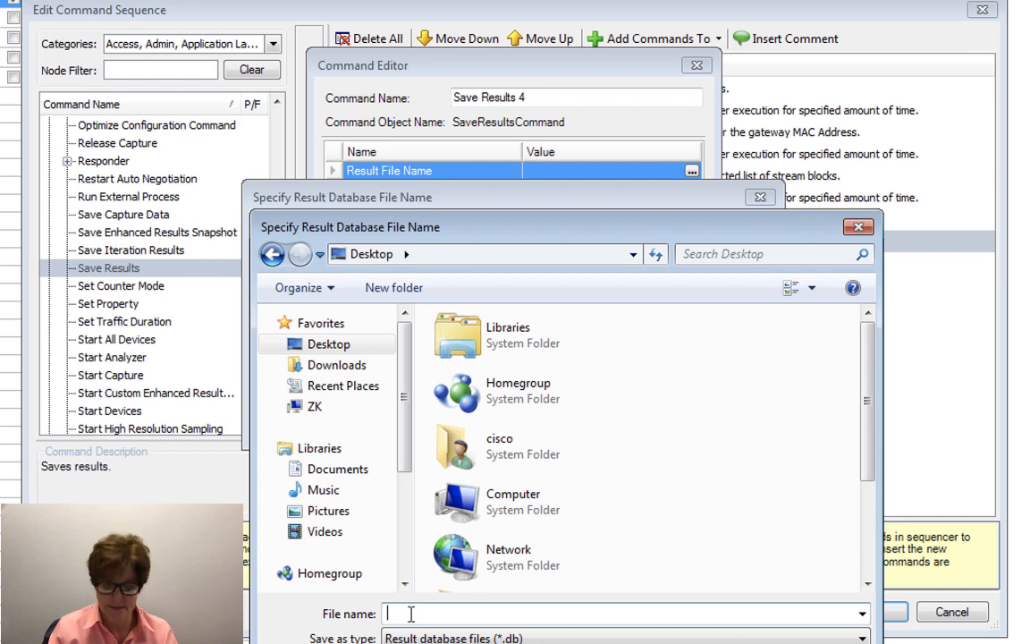
{"action": "type", "text": "FishPlay"}
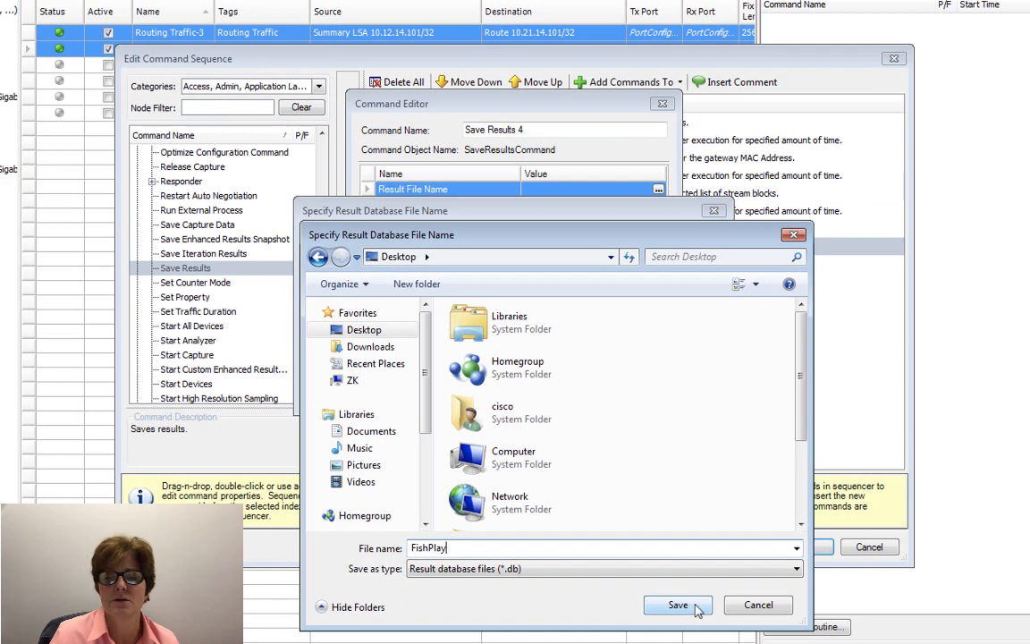
{"action": "left_click", "coordinate": [678, 605]}
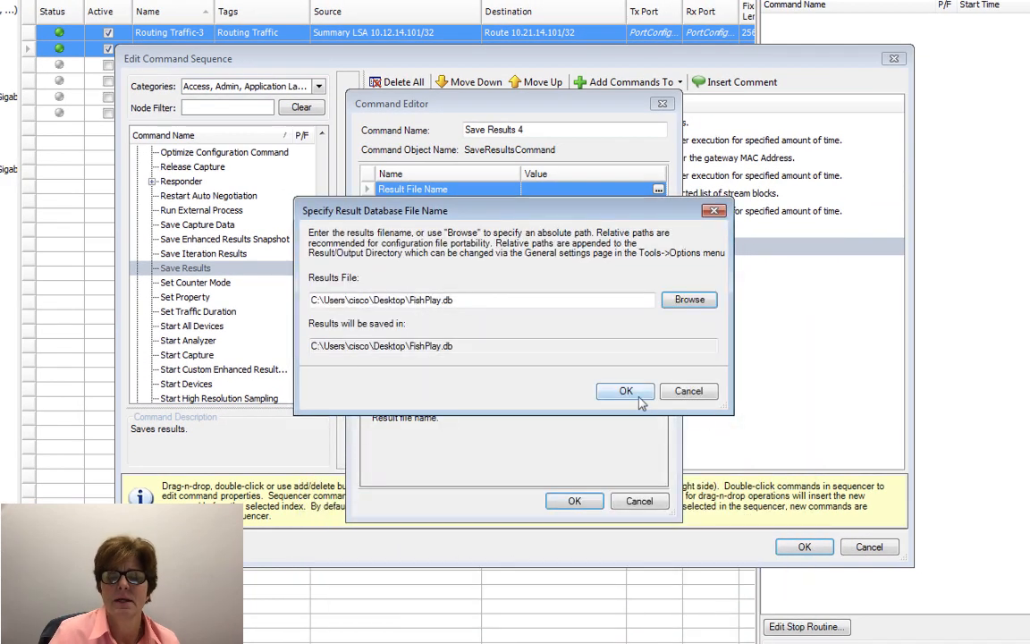
{"action": "left_click", "coordinate": [688, 391]}
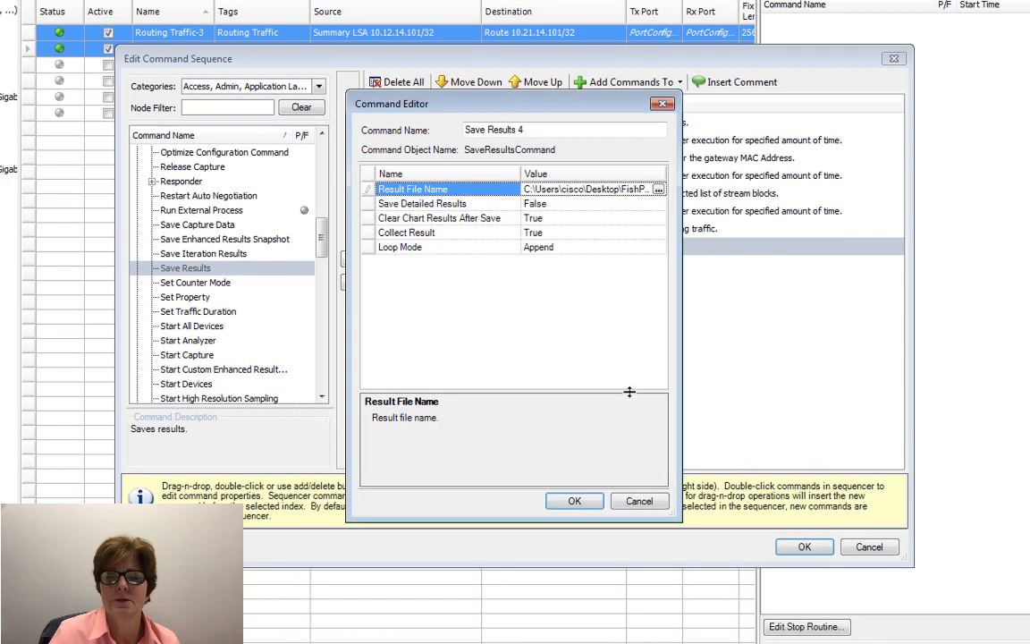
Examine the online help's description of the Save Results attributes, including Save Detailed Results, and close the help.
{"action": "left_click", "coordinate": [565, 205]}
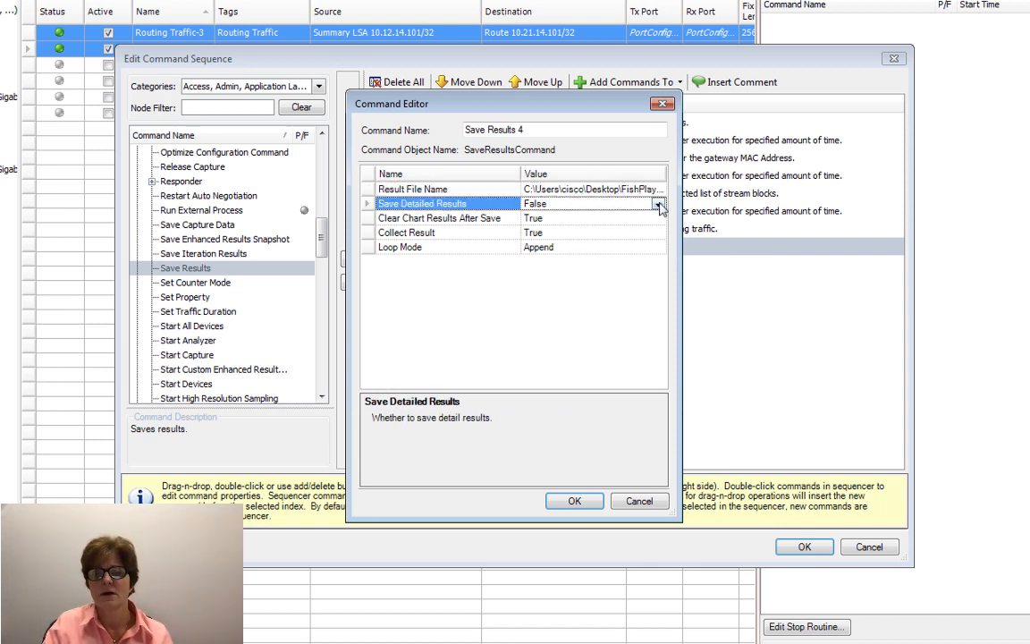
{"action": "key", "text": "F1"}
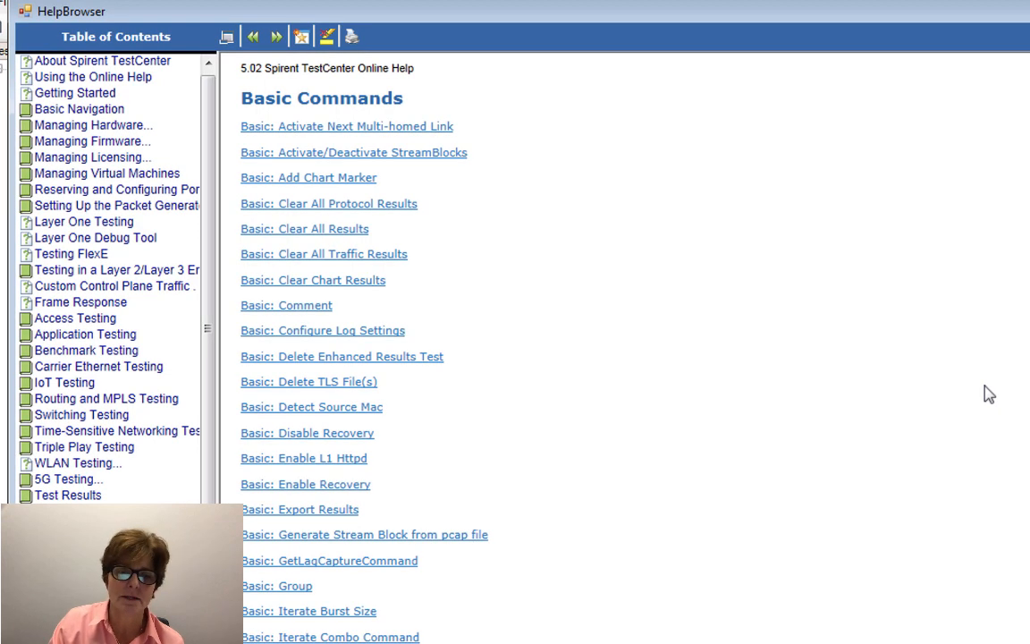
{"action": "scroll", "coordinate": [989, 393], "scroll_direction": "down", "scroll_amount": 5}
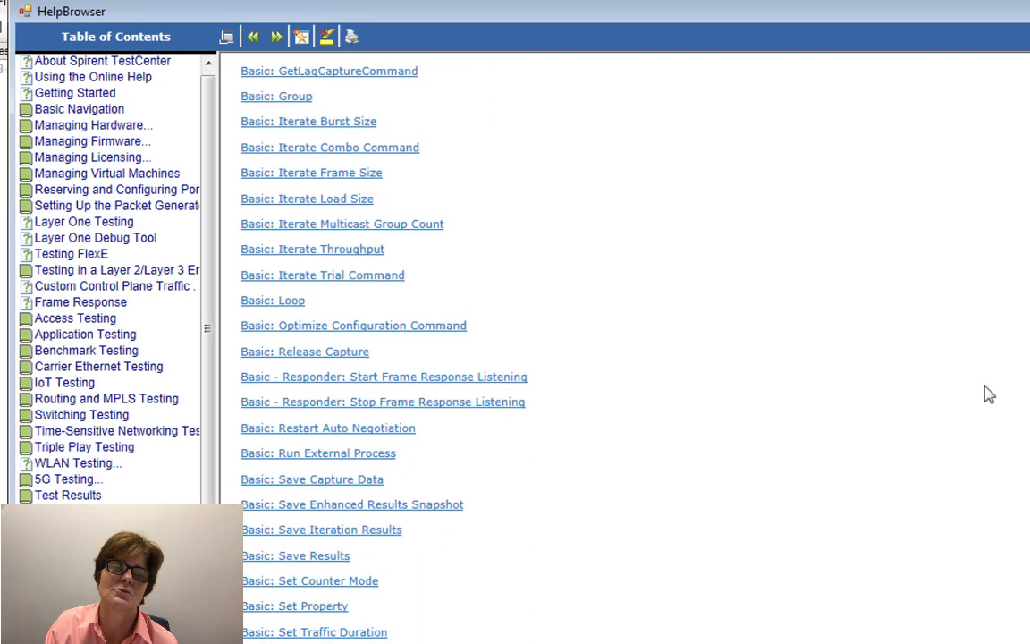
{"action": "left_click", "coordinate": [324, 556]}
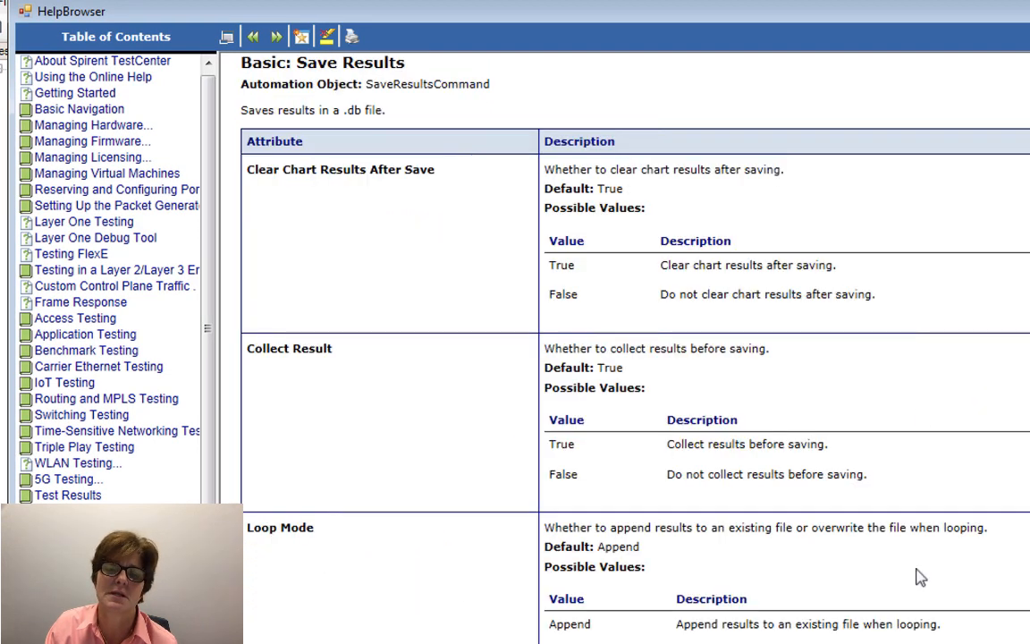
{"action": "scroll", "coordinate": [919, 576], "scroll_direction": "down", "scroll_amount": 3}
{"action": "scroll", "coordinate": [919, 576], "scroll_direction": "down", "scroll_amount": 3}
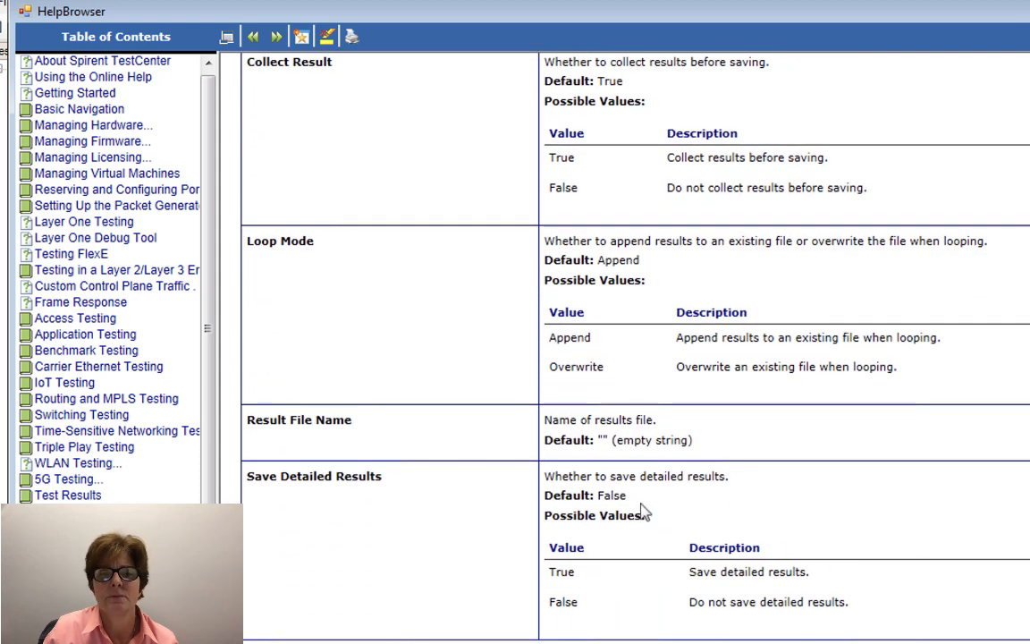
{"action": "scroll", "coordinate": [789, 524], "scroll_direction": "down", "scroll_amount": 9}
{"action": "scroll", "coordinate": [626, 348], "scroll_direction": "down", "scroll_amount": 1}
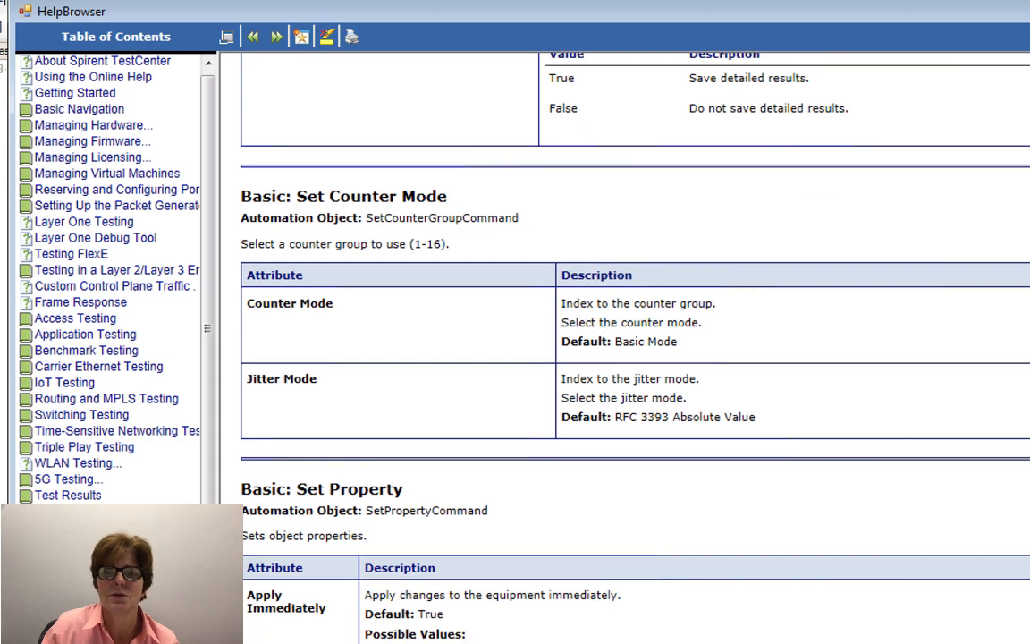
{"action": "key", "text": "alt+F4"}
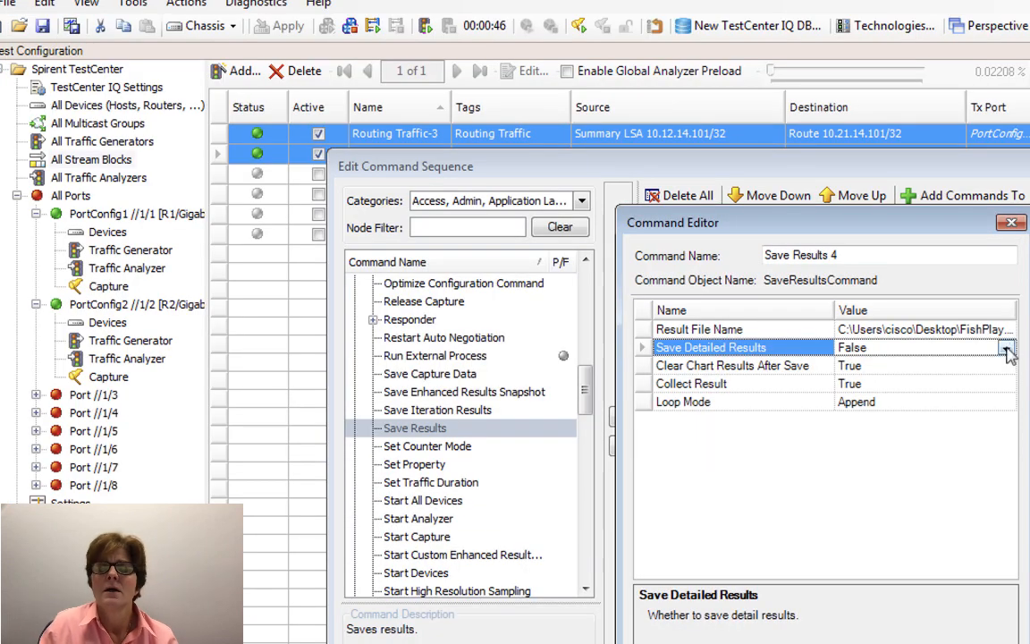
Set Save Detailed Results to True for the Save Results command and apply its settings.
{"action": "left_click", "coordinate": [1006, 349]}
{"action": "left_click", "coordinate": [854, 365]}
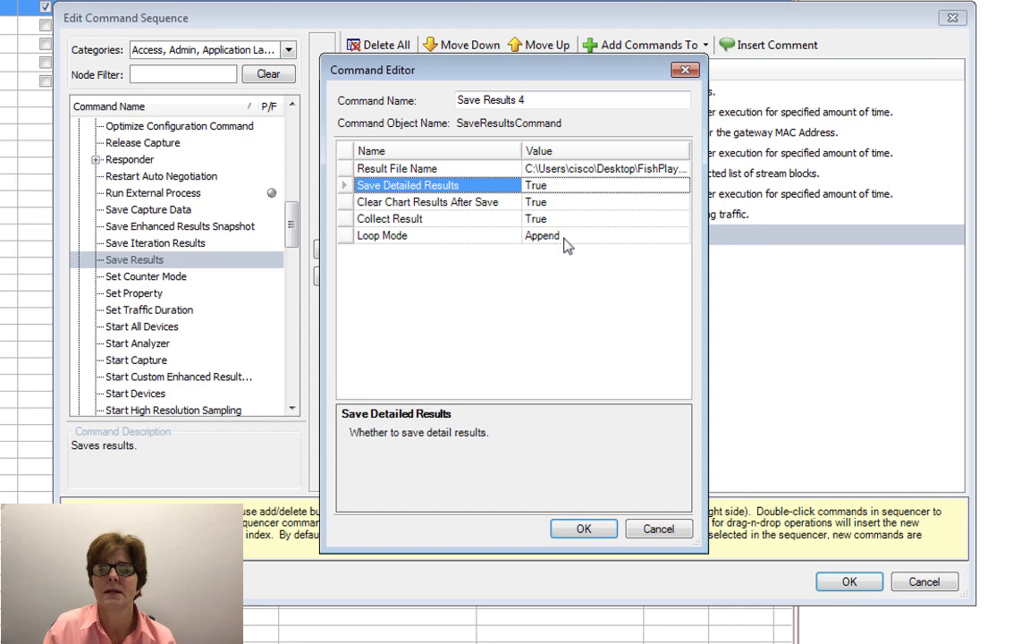
{"action": "left_click", "coordinate": [583, 529]}
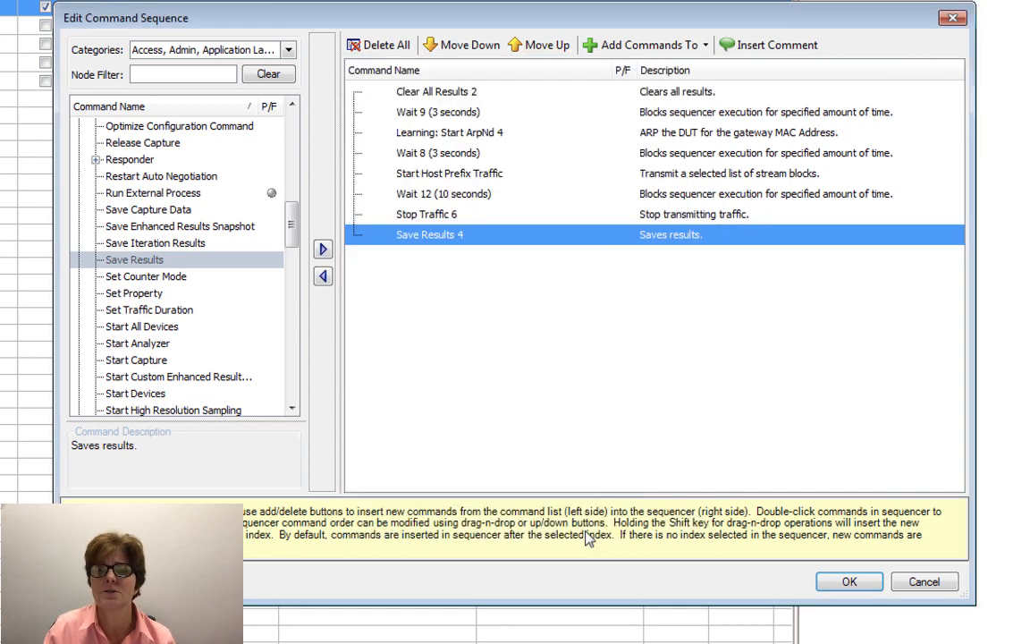
Accept the edited command sequence, apply the configuration to the ports and start the sequencer.
{"action": "left_click", "coordinate": [850, 582]}
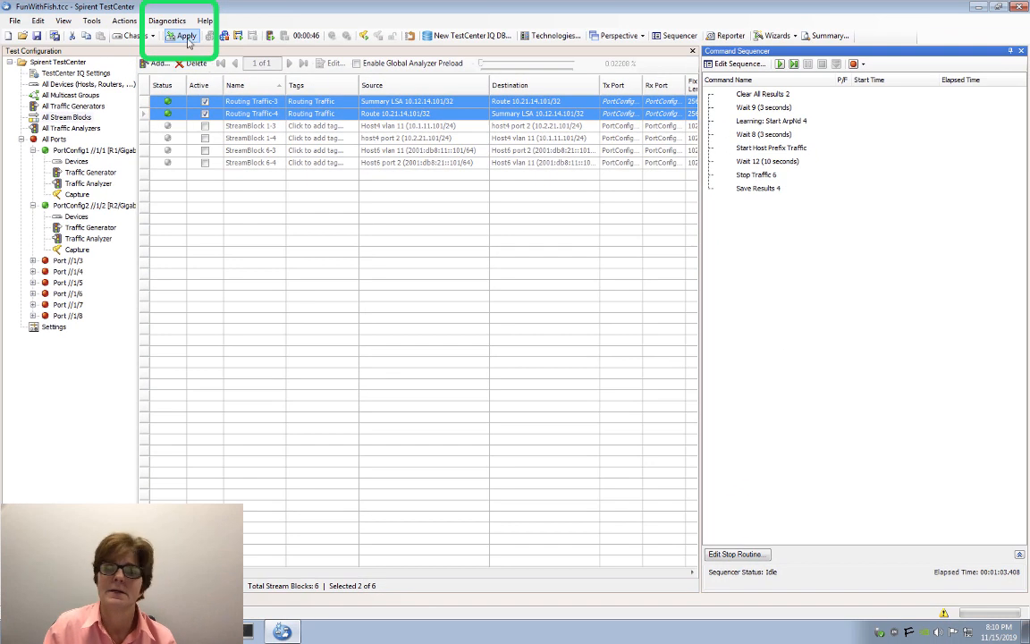
{"action": "left_click", "coordinate": [185, 37]}
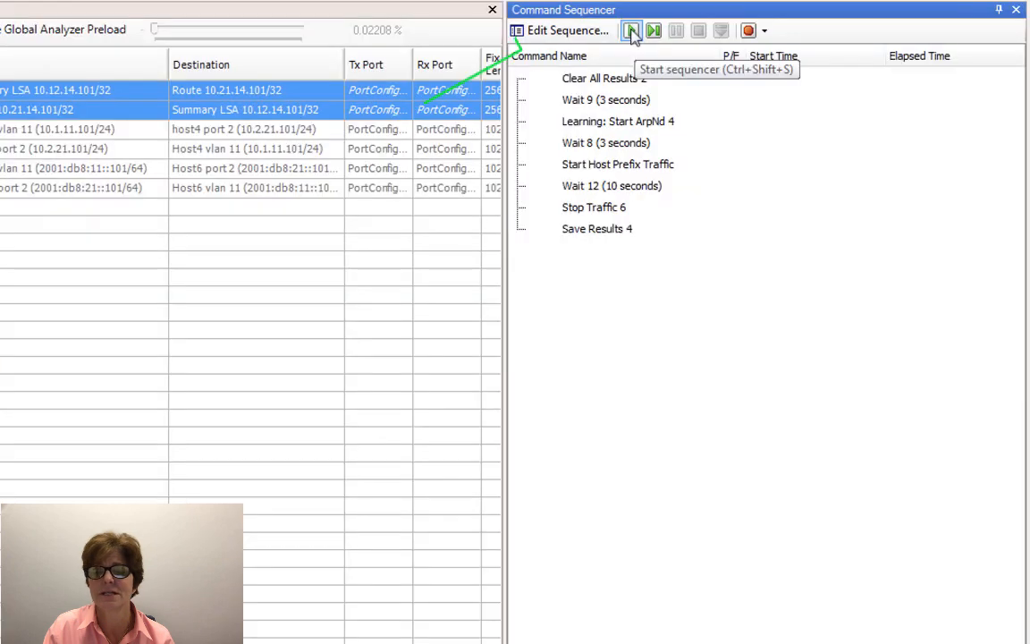
{"action": "left_click", "coordinate": [780, 65]}
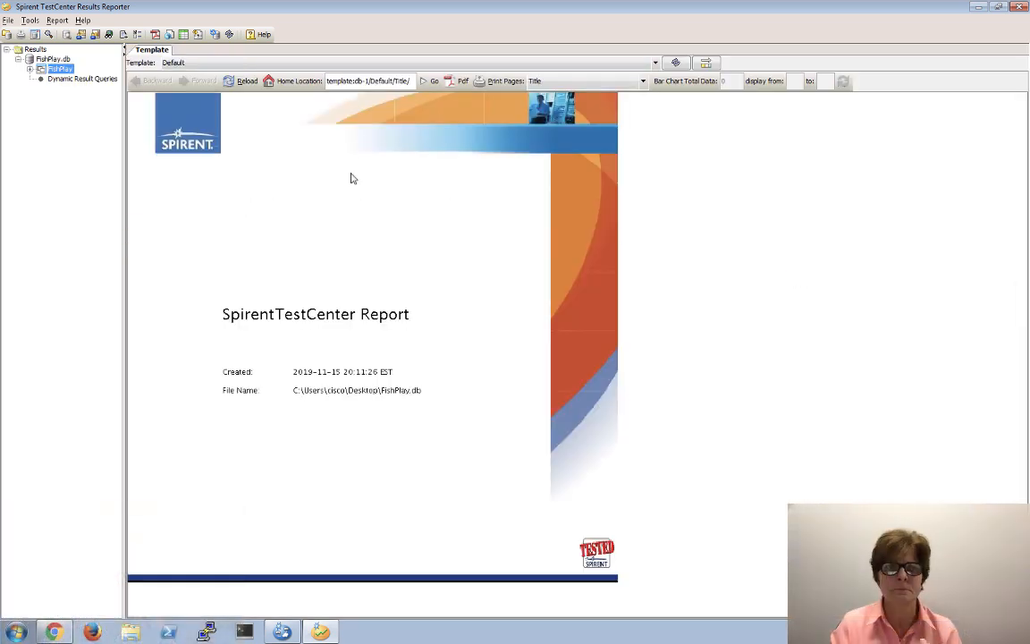
Open the Advanced Sequencing table under Detailed Stream Results for the saved FishPlay iteration, widening the results tree to show full names.
{"action": "left_click", "coordinate": [29, 70]}
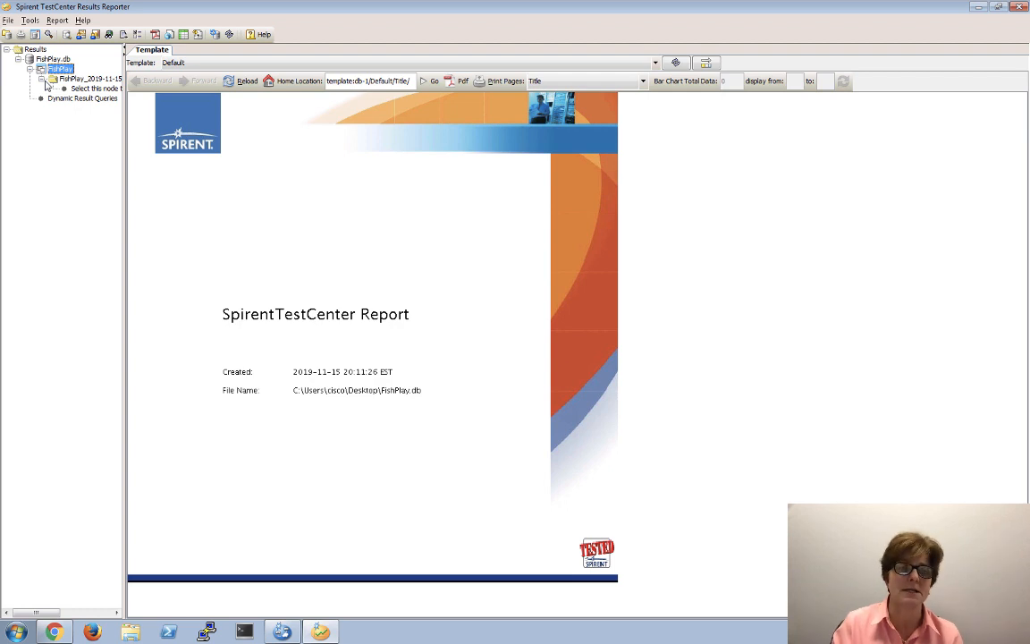
{"action": "left_click", "coordinate": [90, 89]}
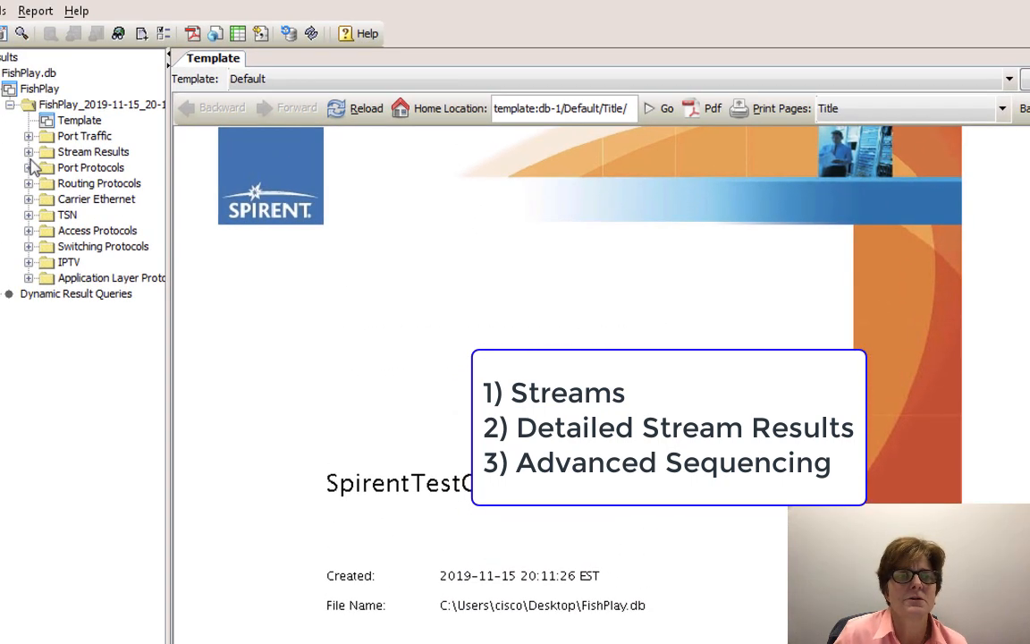
{"action": "left_click", "coordinate": [28, 152]}
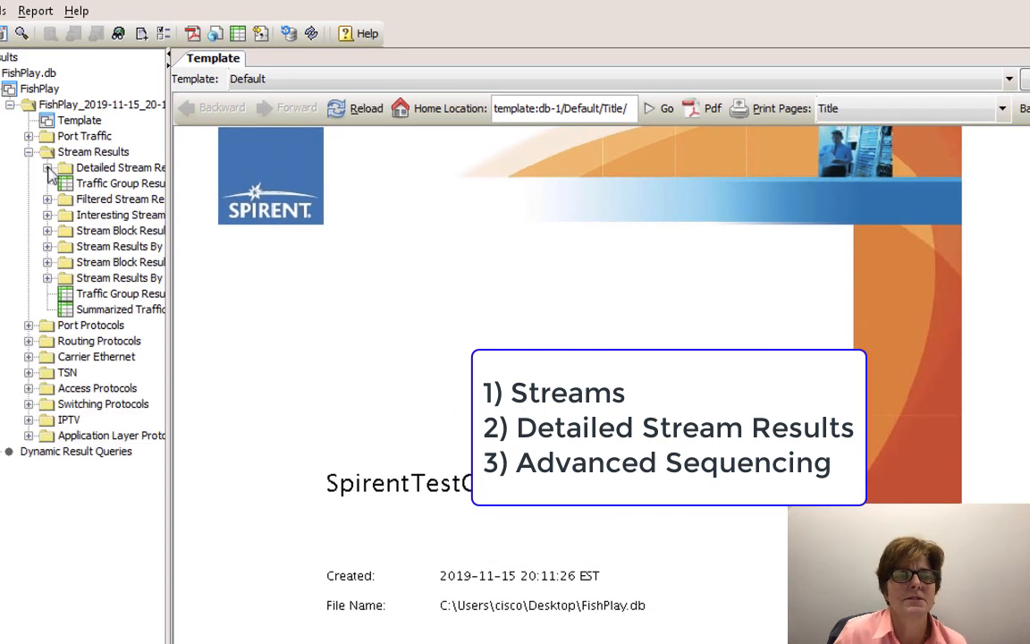
{"action": "left_click_drag", "start_coordinate": [170, 219], "coordinate": [237, 225]}
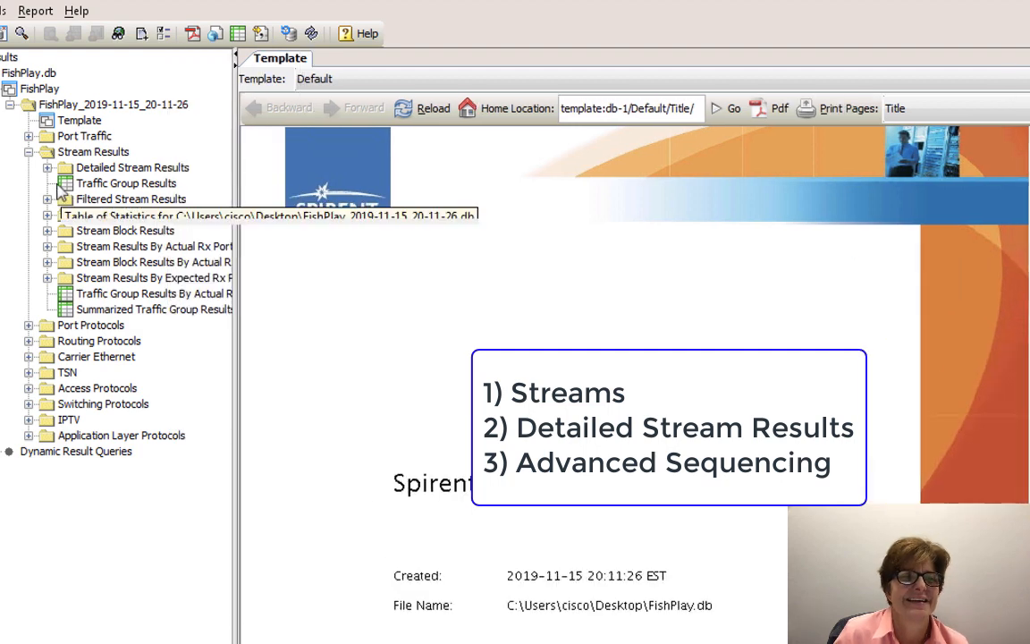
{"action": "left_click", "coordinate": [46, 167]}
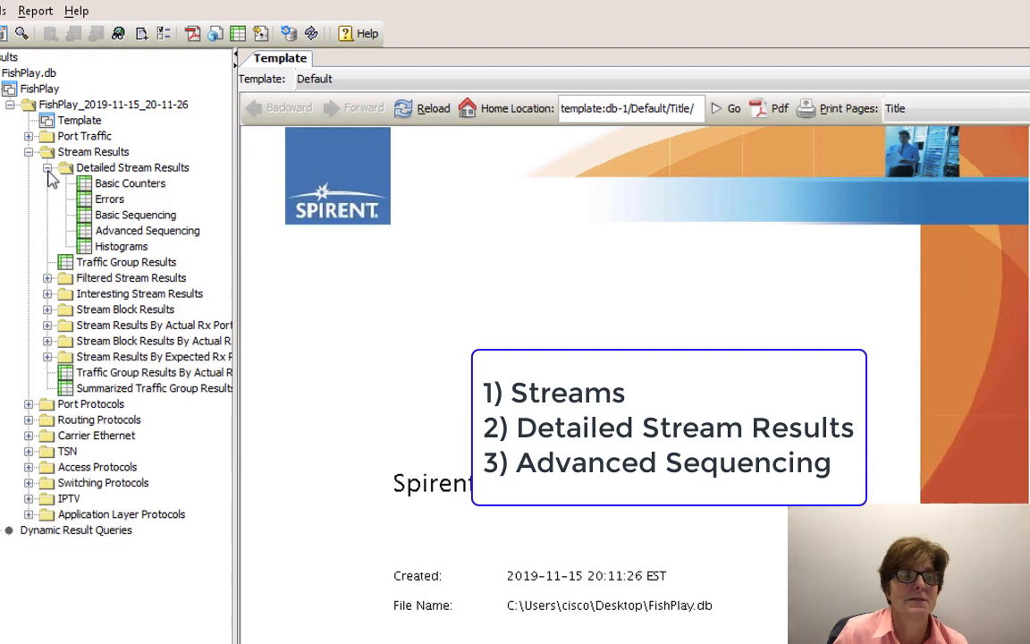
{"action": "left_click", "coordinate": [145, 231]}
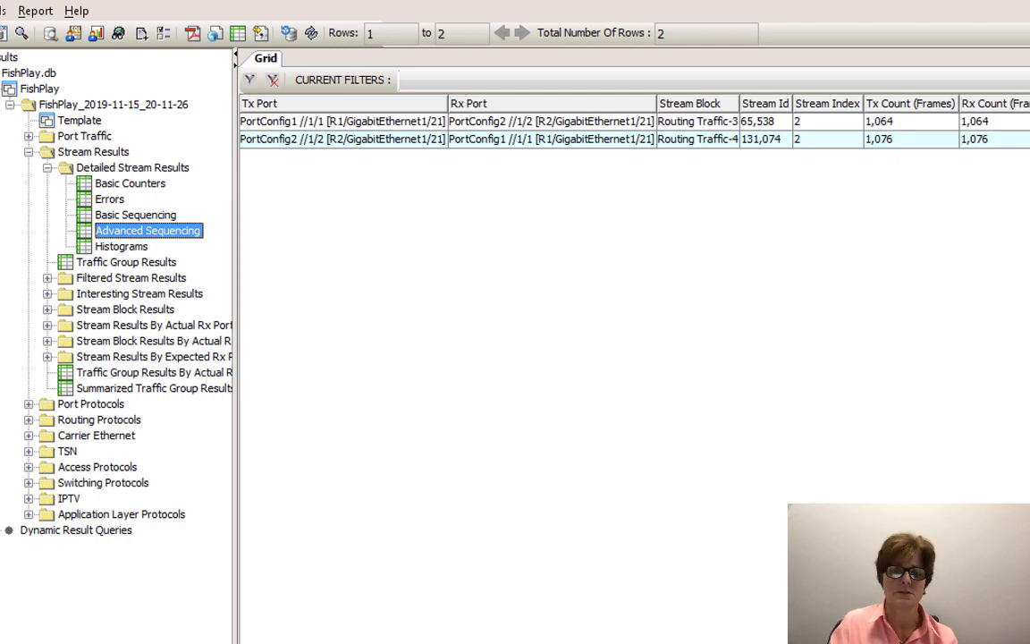
Compare the saved Basic Counters of the detailed stream results with the live Basic Counters in Spirent TestCenter, returning to the Results Reporter.
{"action": "key", "text": "alt+Tab"}
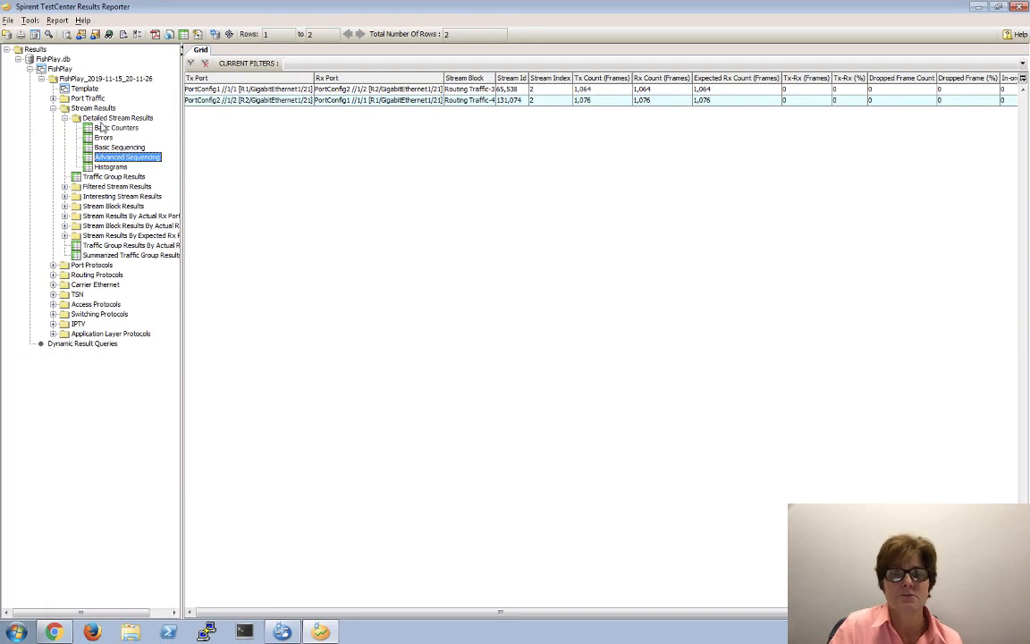
{"action": "left_click", "coordinate": [109, 128]}
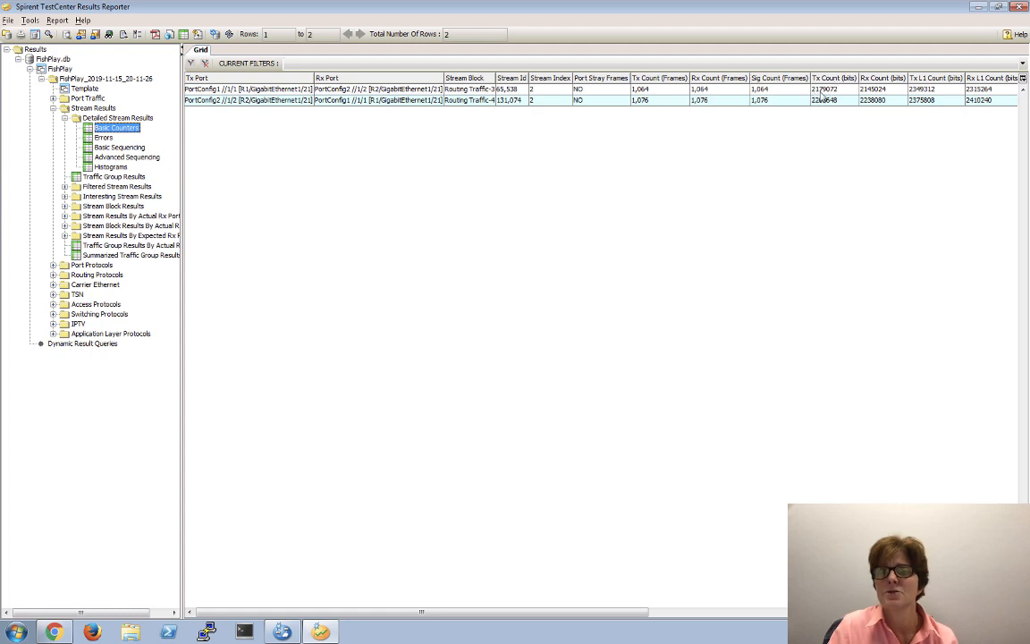
{"action": "left_click", "coordinate": [286, 632]}
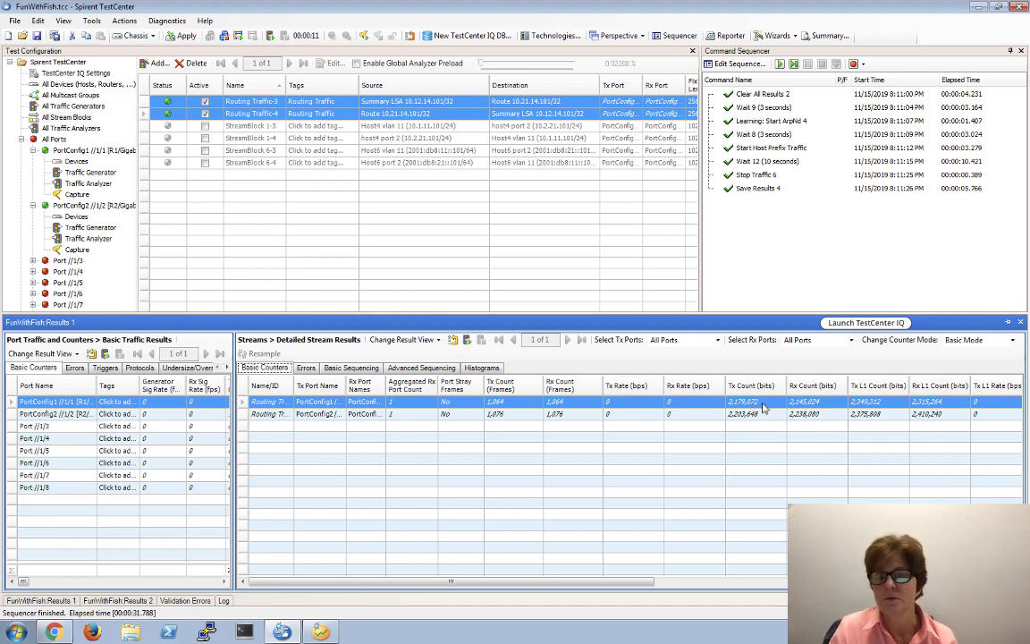
{"action": "left_click", "coordinate": [321, 633]}
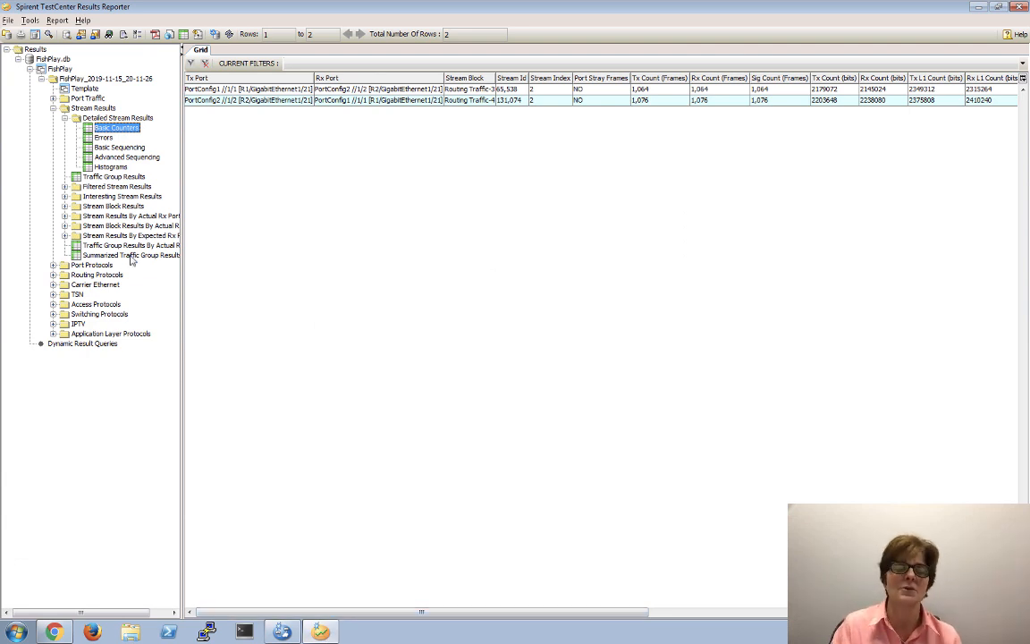
{"action": "left_click", "coordinate": [57, 22]}
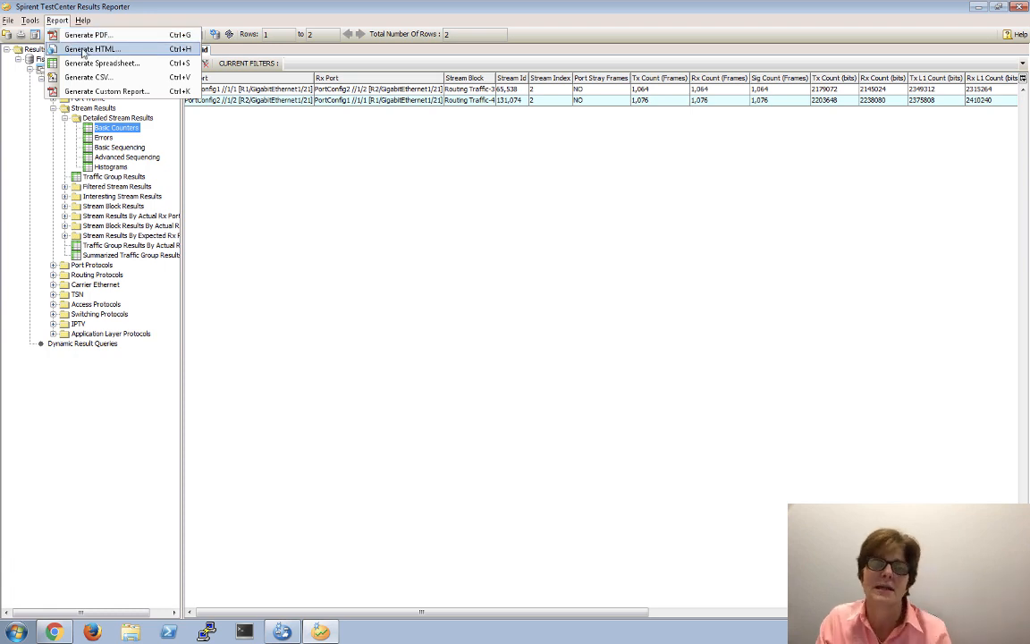
{"action": "left_click", "coordinate": [29, 20]}
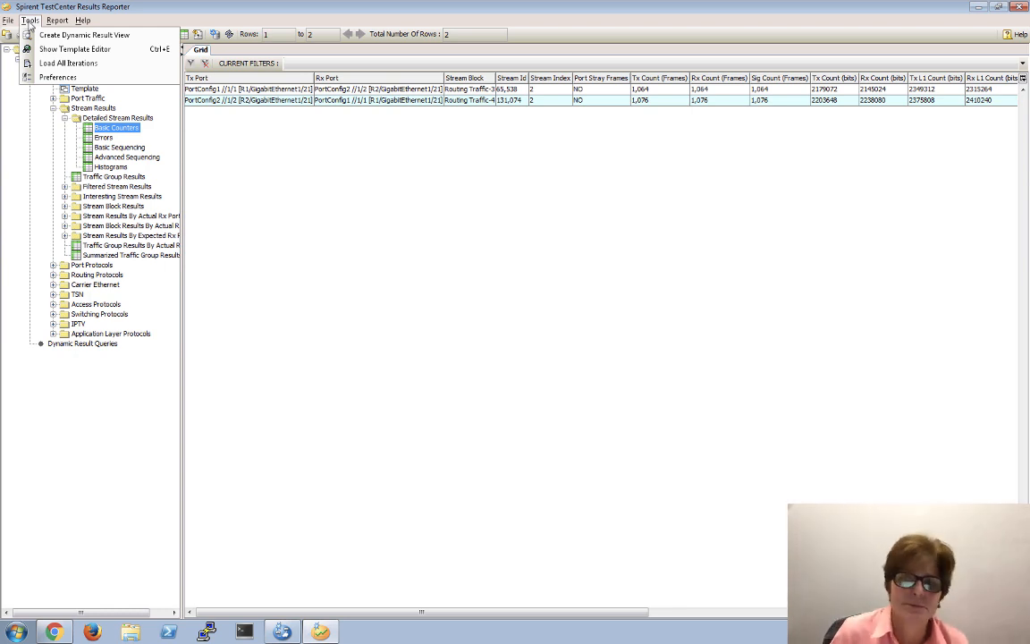
{"action": "left_click", "coordinate": [257, 146]}
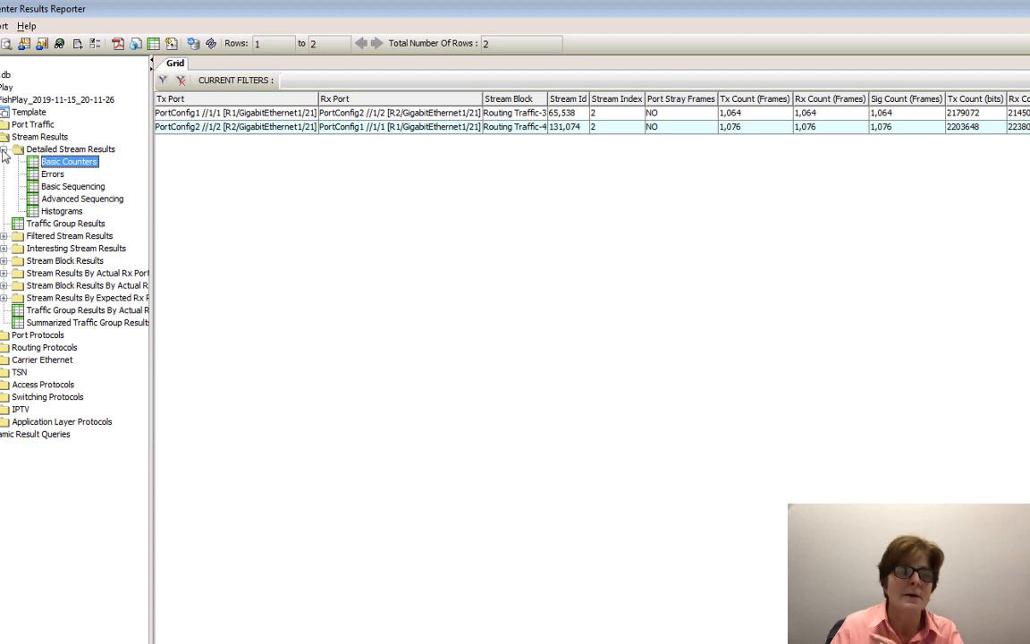
Show the Advanced Sequencing results in the Results Reporter and sort the streams by Tx Count (Frames) in descending order.
{"action": "left_click", "coordinate": [82, 200]}
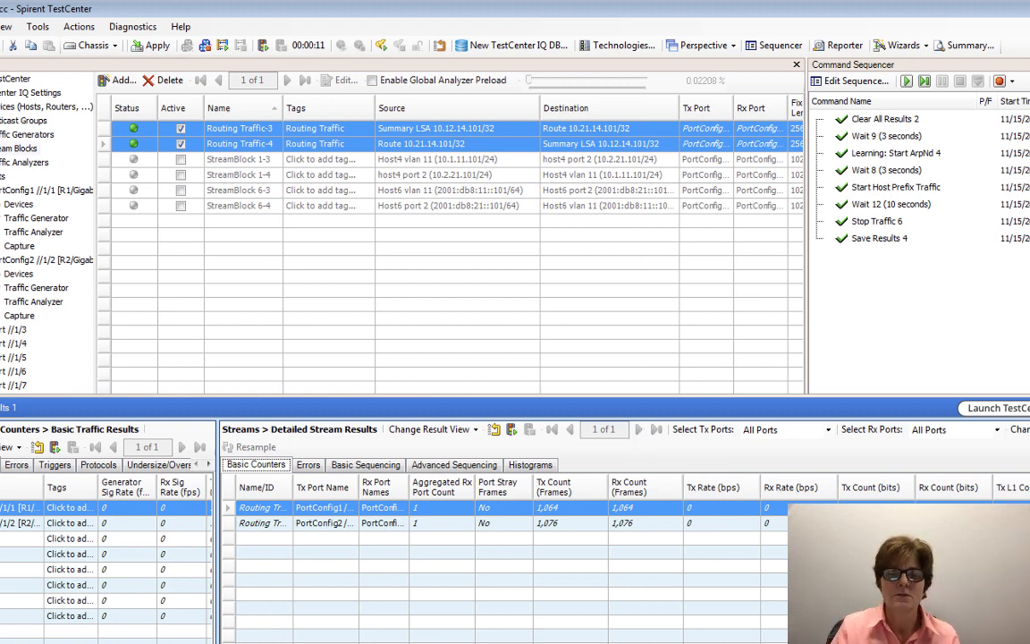
{"action": "key", "text": "alt+Tab"}
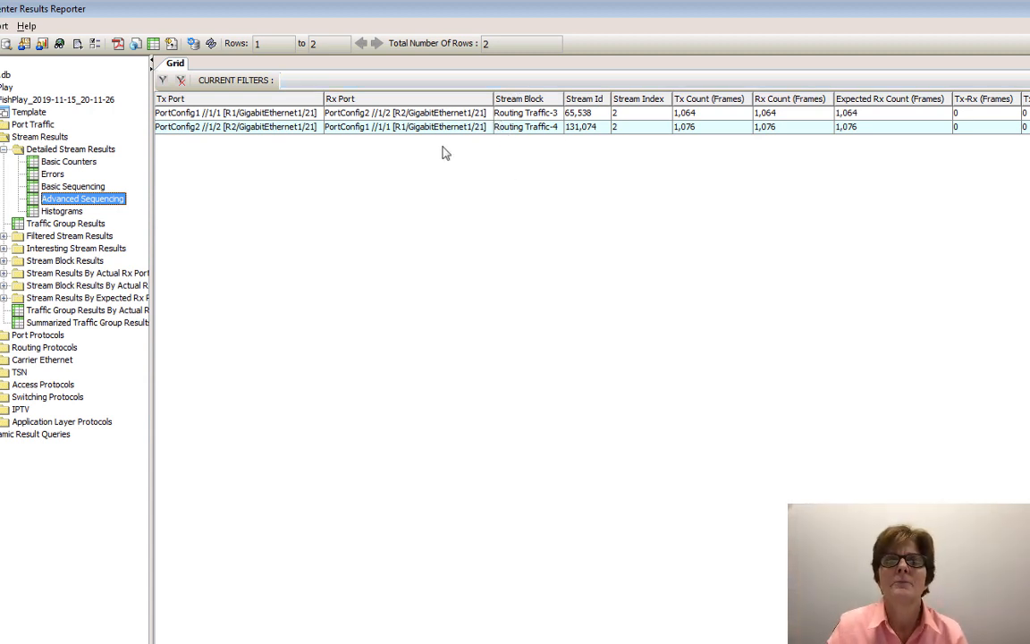
{"action": "left_click", "coordinate": [694, 101]}
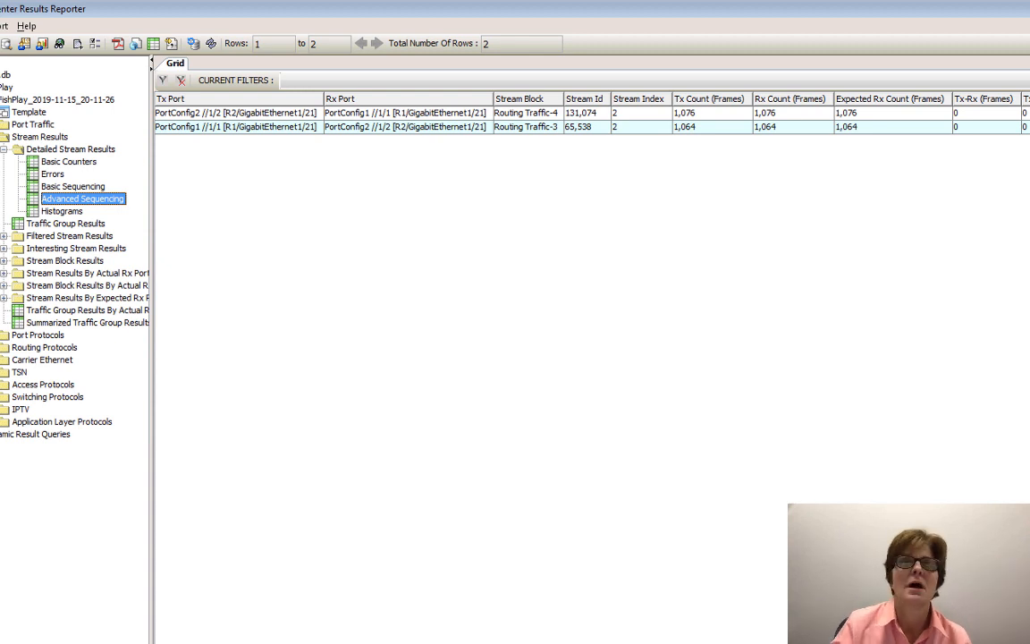
Examine the filter conditions offered for Dropped Frame Count in the Advanced Sequencing results, and dismiss the filter without applying it.
{"action": "left_click", "coordinate": [162, 80]}
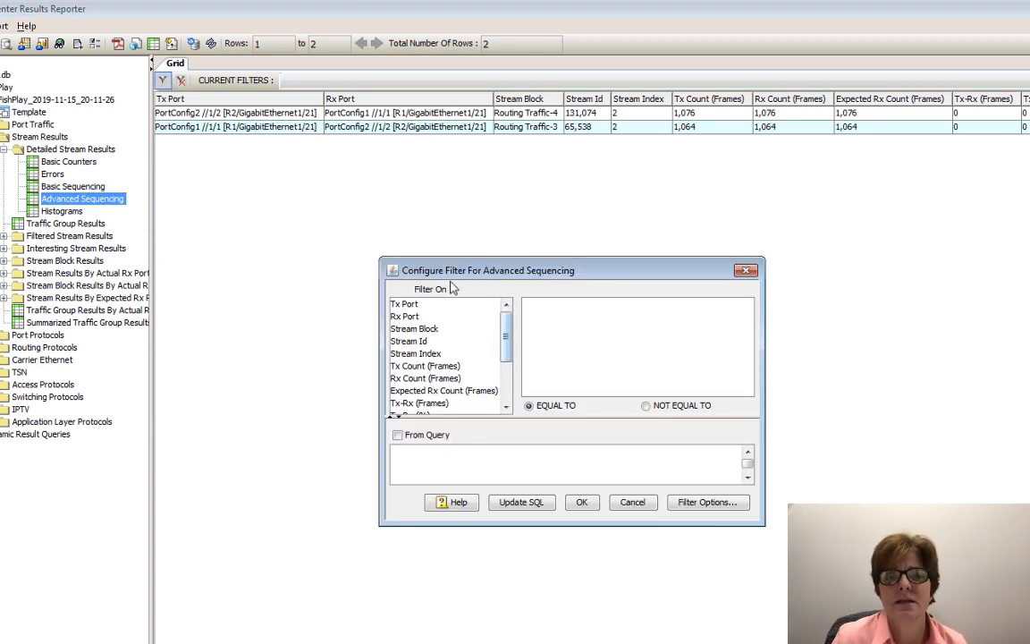
{"action": "scroll", "coordinate": [506, 395], "scroll_direction": "down", "scroll_amount": 2}
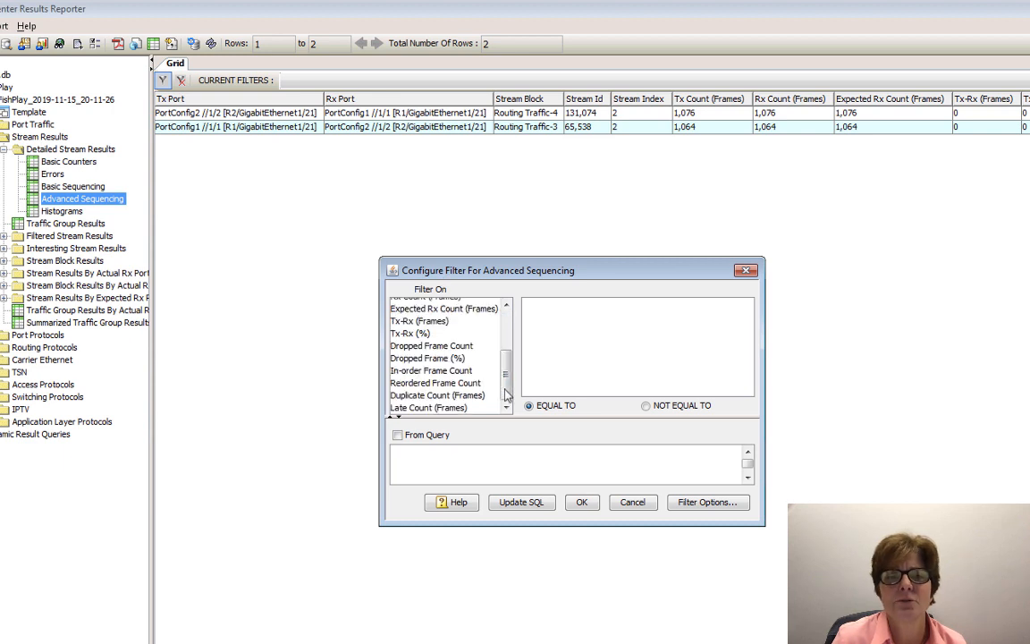
{"action": "left_click", "coordinate": [429, 347]}
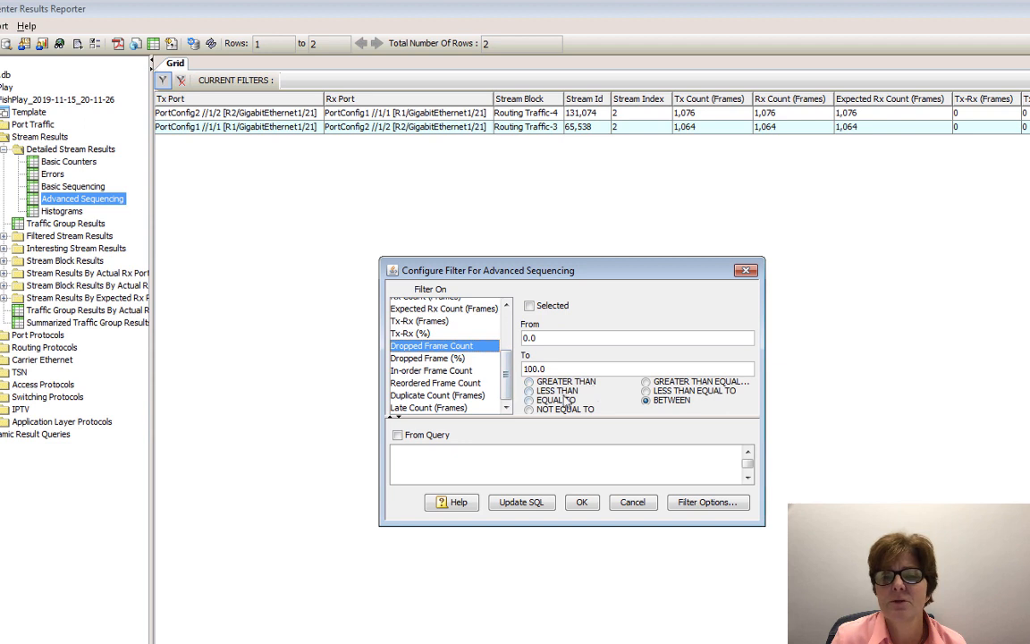
{"action": "left_click", "coordinate": [633, 502]}
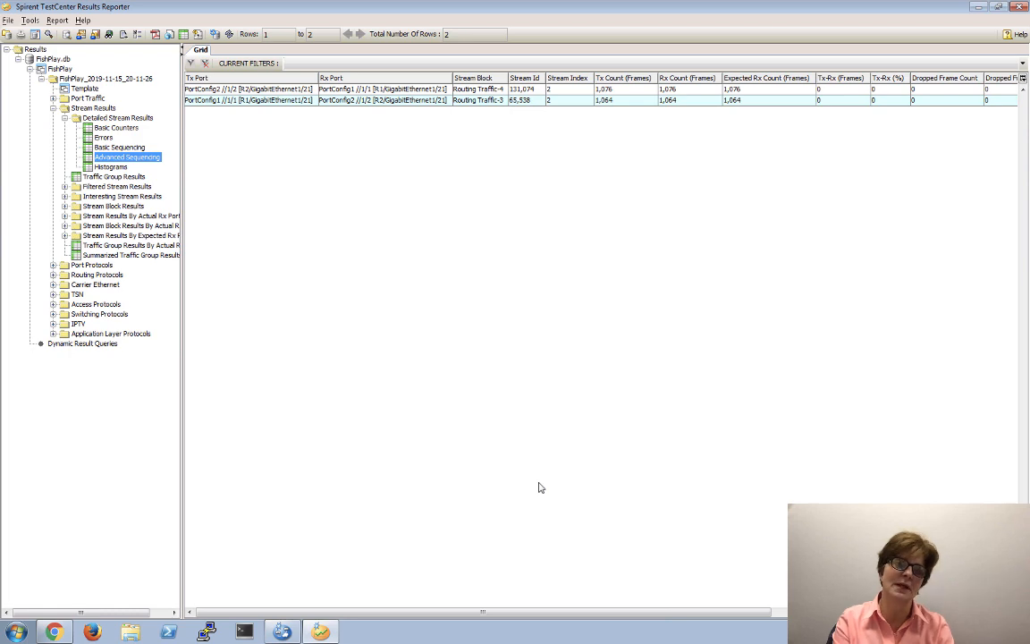
Switch to Spirent TestCenter and rerun the sequence, allowing FishPlay.db to be overwritten without further prompts.
{"action": "left_click", "coordinate": [284, 632]}
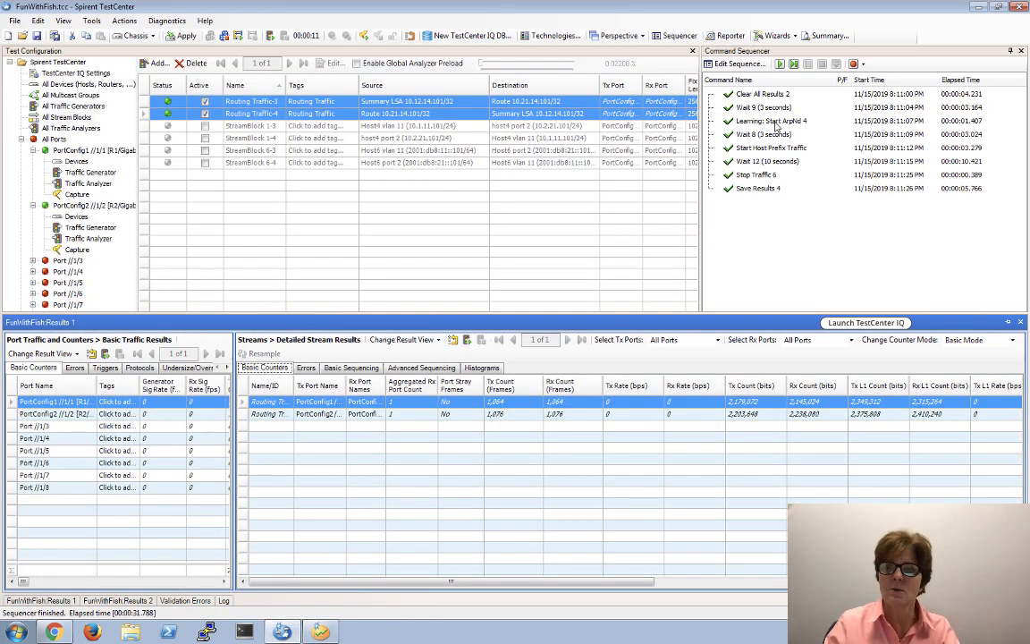
{"action": "left_click", "coordinate": [780, 64]}
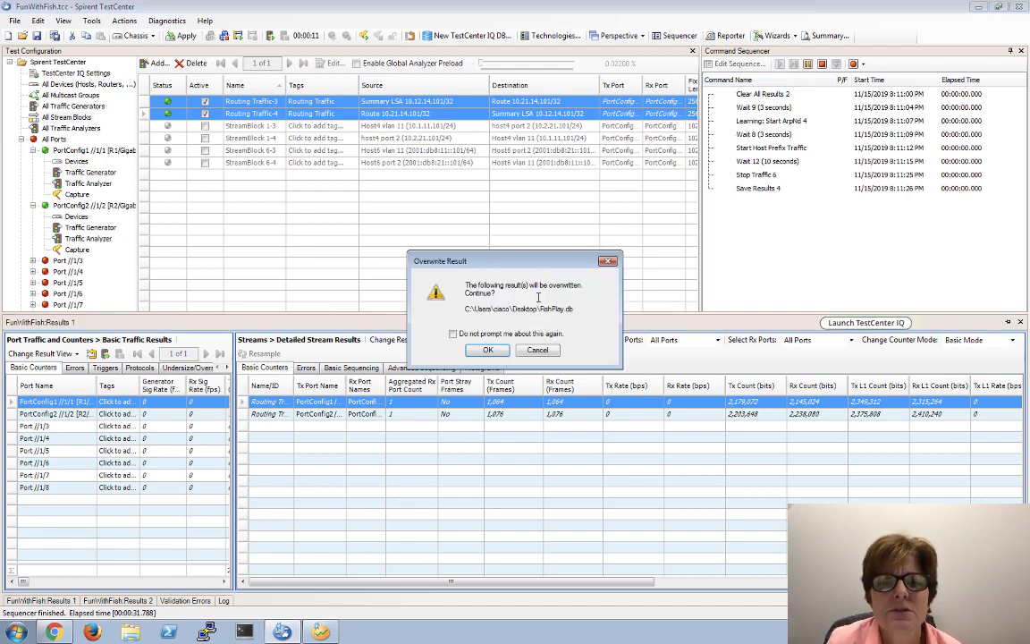
{"action": "left_click", "coordinate": [452, 334]}
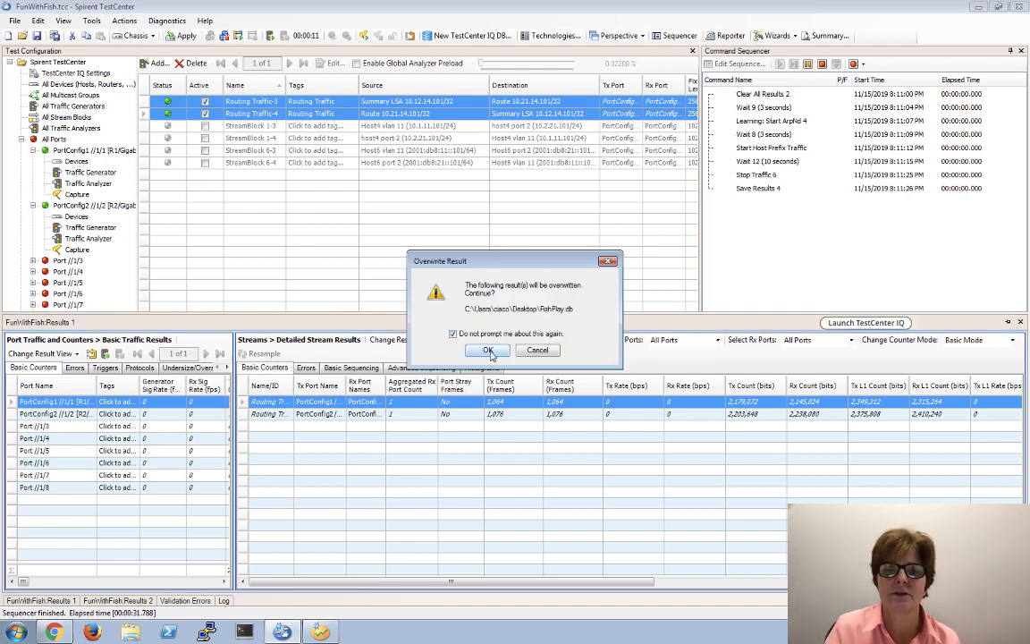
{"action": "left_click", "coordinate": [488, 349]}
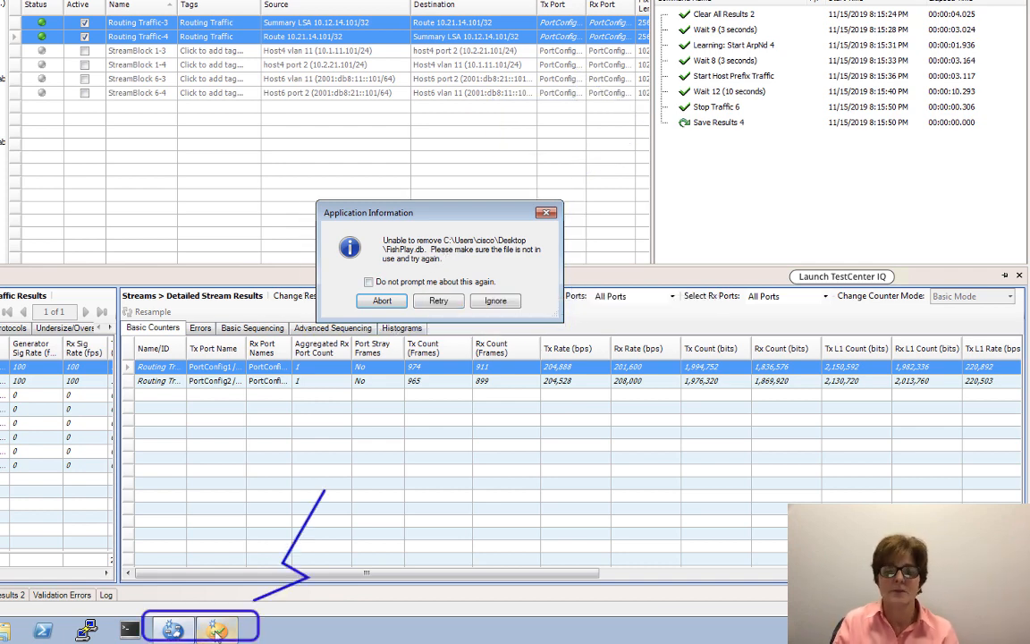
Abort the blocked Save Results command and close the Results Reporter window that has FishPlay.db open.
{"action": "mouse_move", "coordinate": [219, 633]}
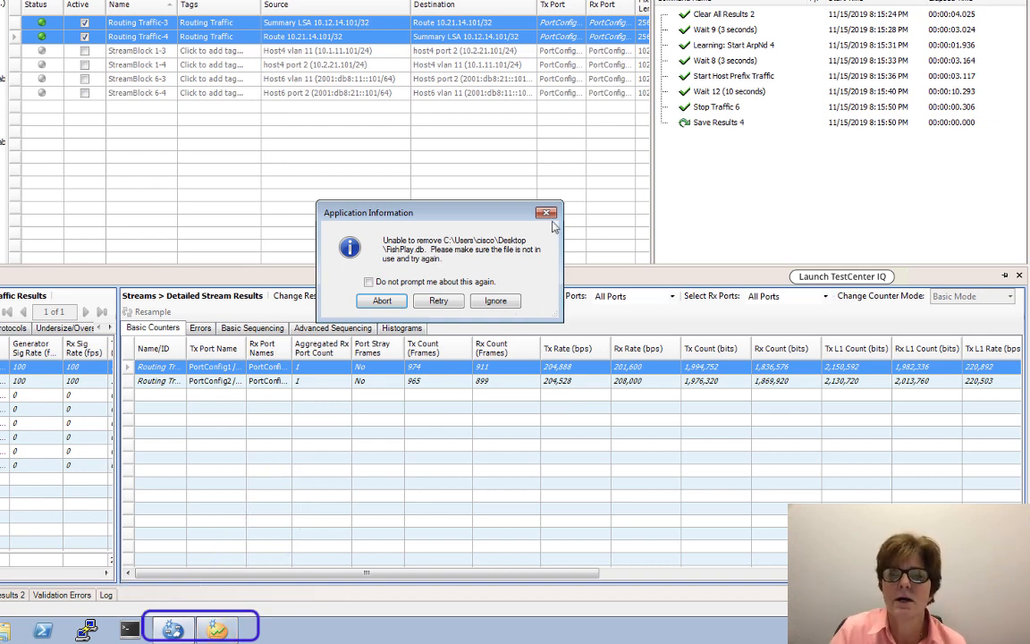
{"action": "left_click", "coordinate": [383, 302]}
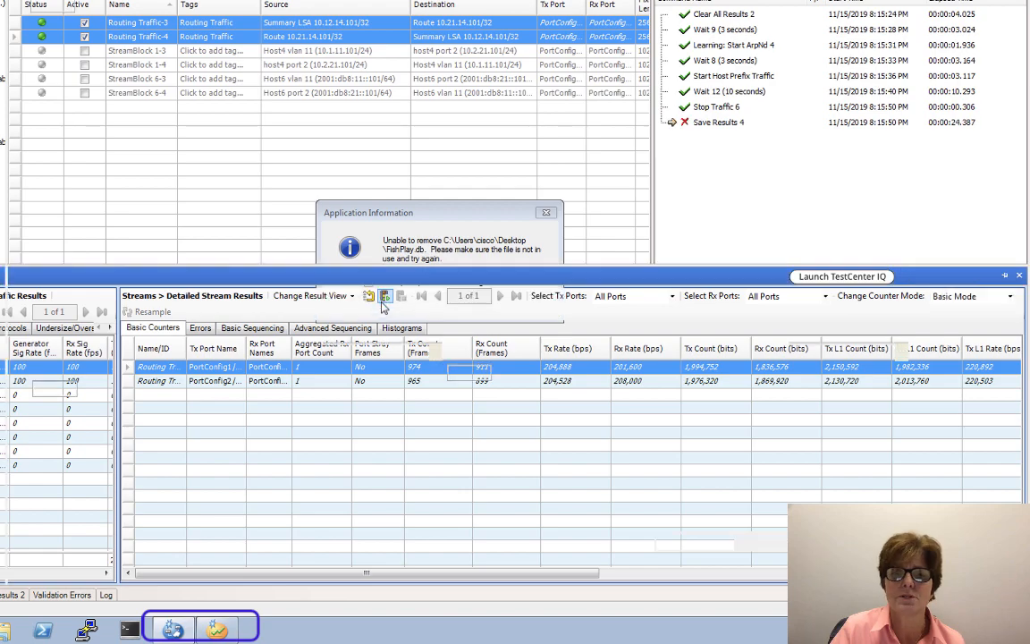
{"action": "left_click", "coordinate": [216, 631]}
{"action": "right_click", "coordinate": [216, 631]}
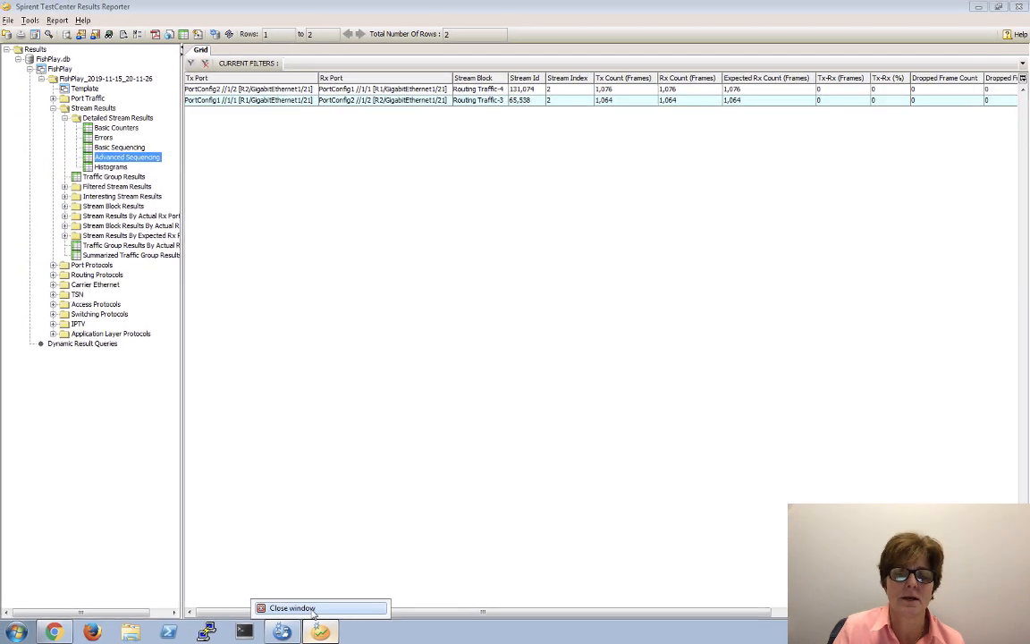
{"action": "left_click", "coordinate": [309, 609]}
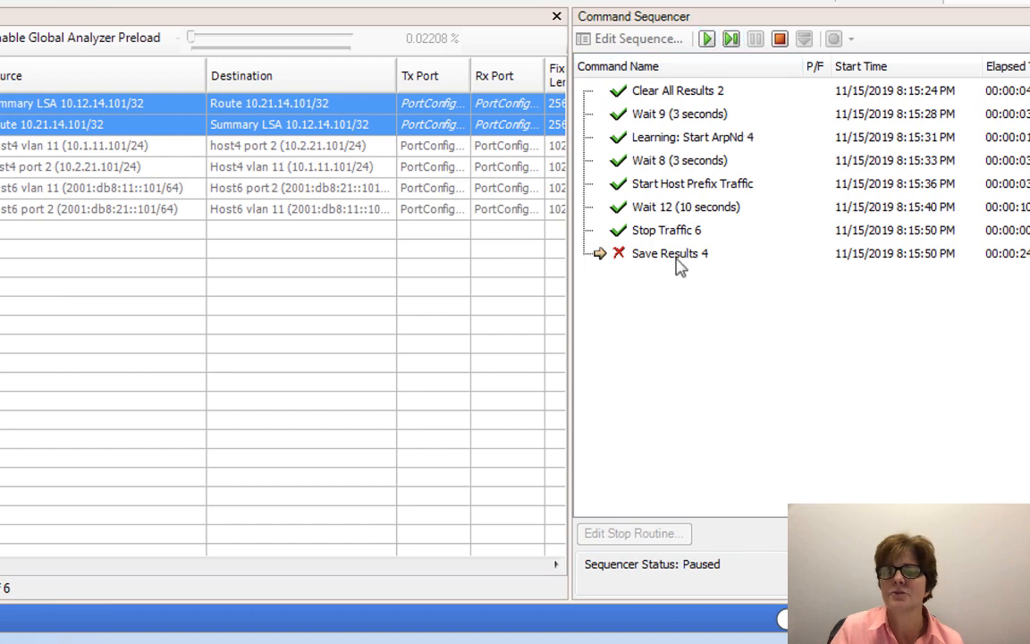
Skip rerunning the failed Save Results command, run the full sequence again from the start and close the Results Reporter.
{"action": "left_click", "coordinate": [706, 41]}
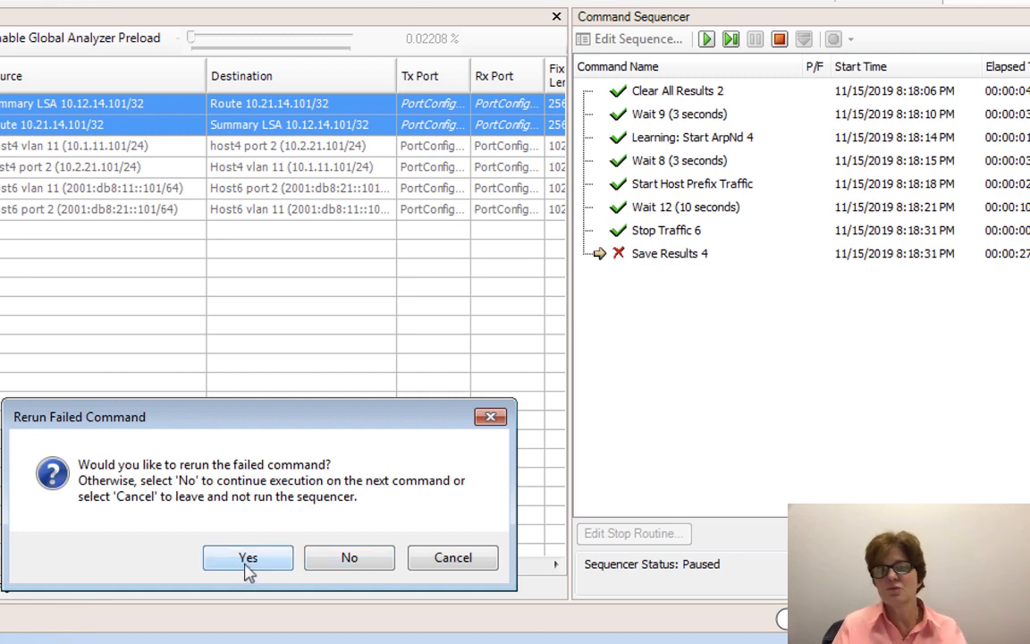
{"action": "left_click", "coordinate": [349, 557]}
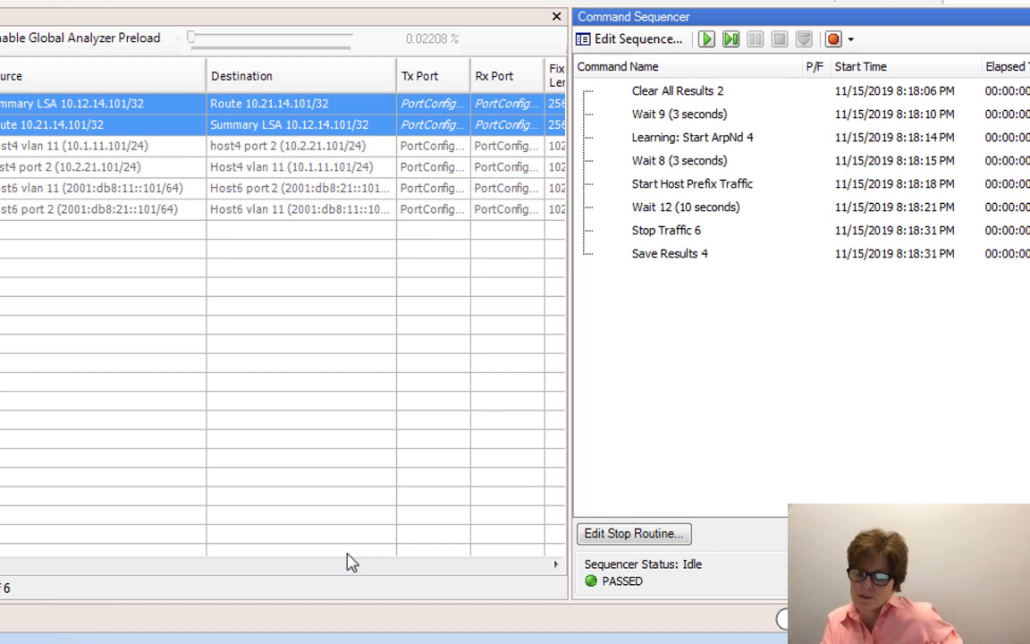
{"action": "left_click", "coordinate": [707, 40]}
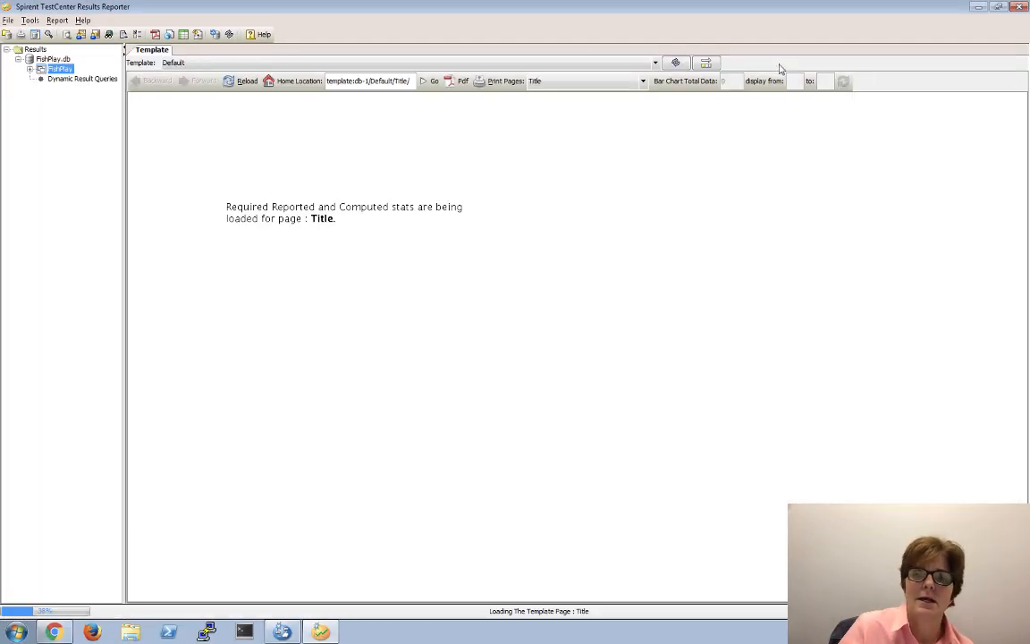
{"action": "left_click", "coordinate": [1020, 7]}
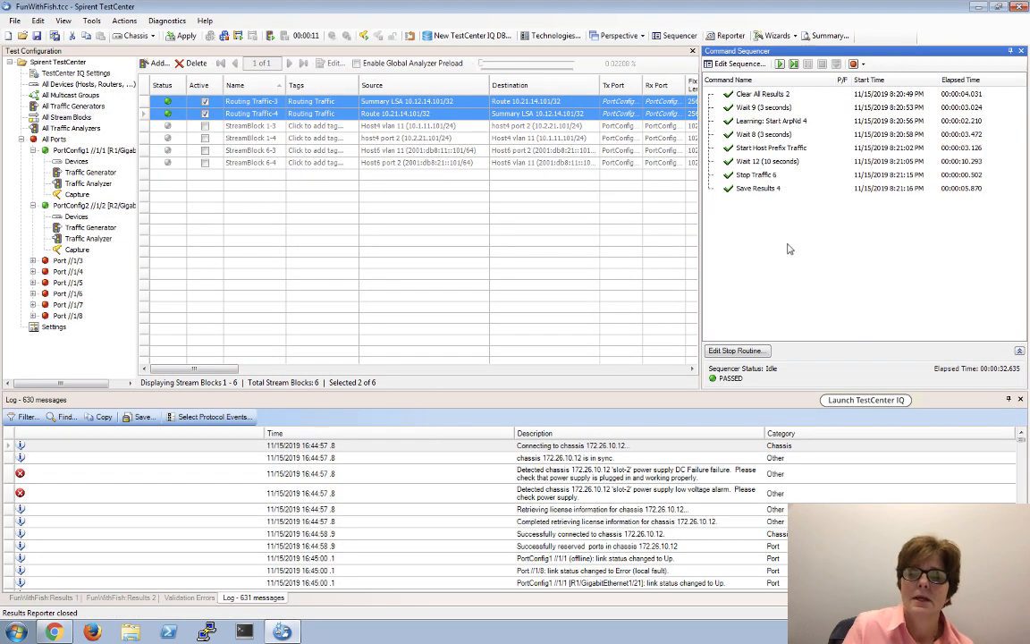
{"action": "key", "text": "super+Tab"}
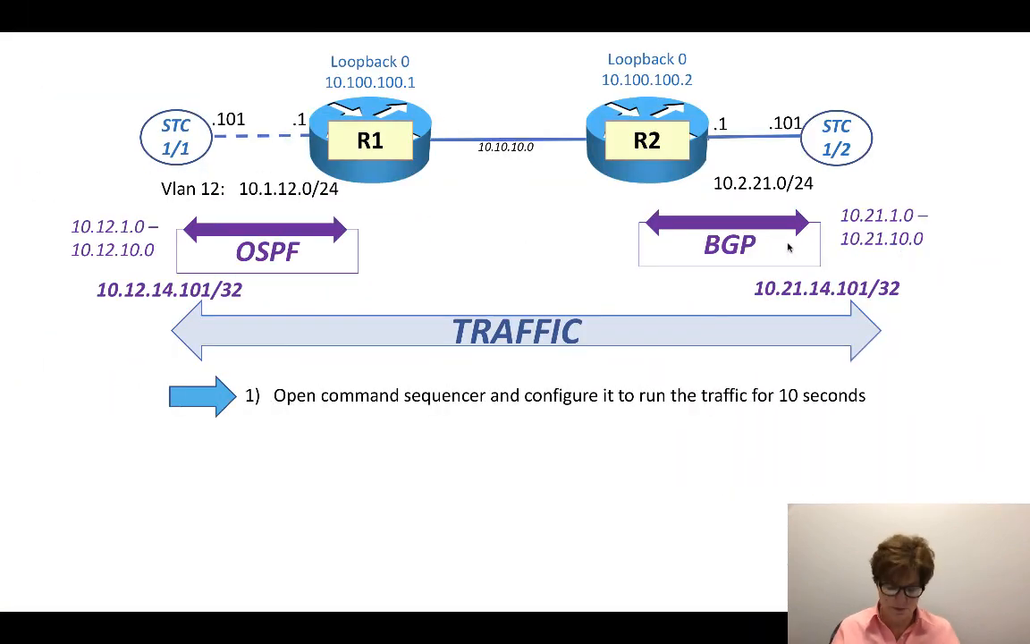
{"action": "key", "text": "Right"}
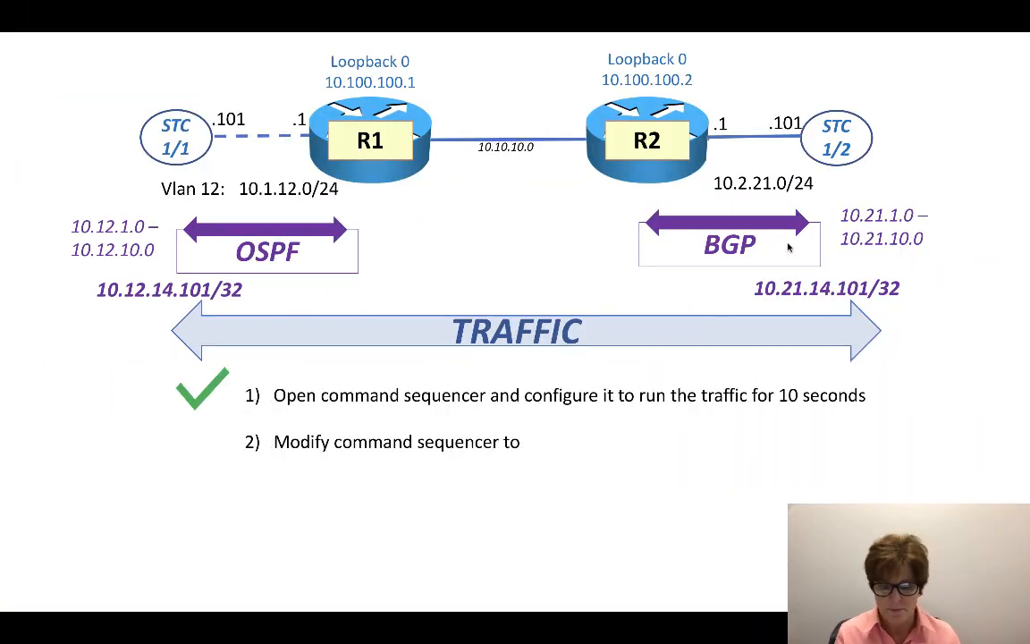
{"action": "key", "text": "Right"}
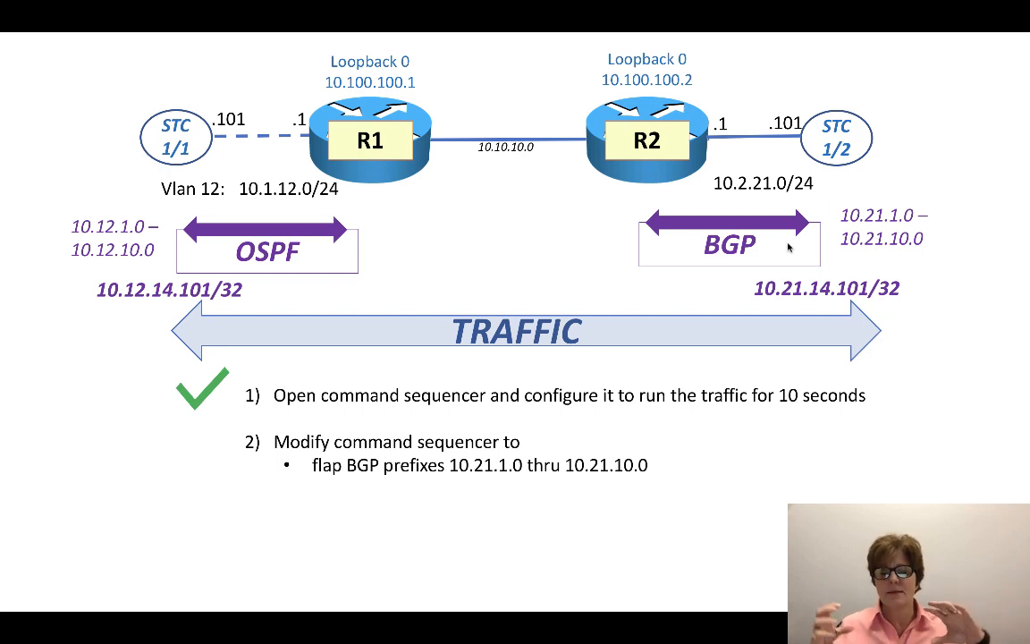
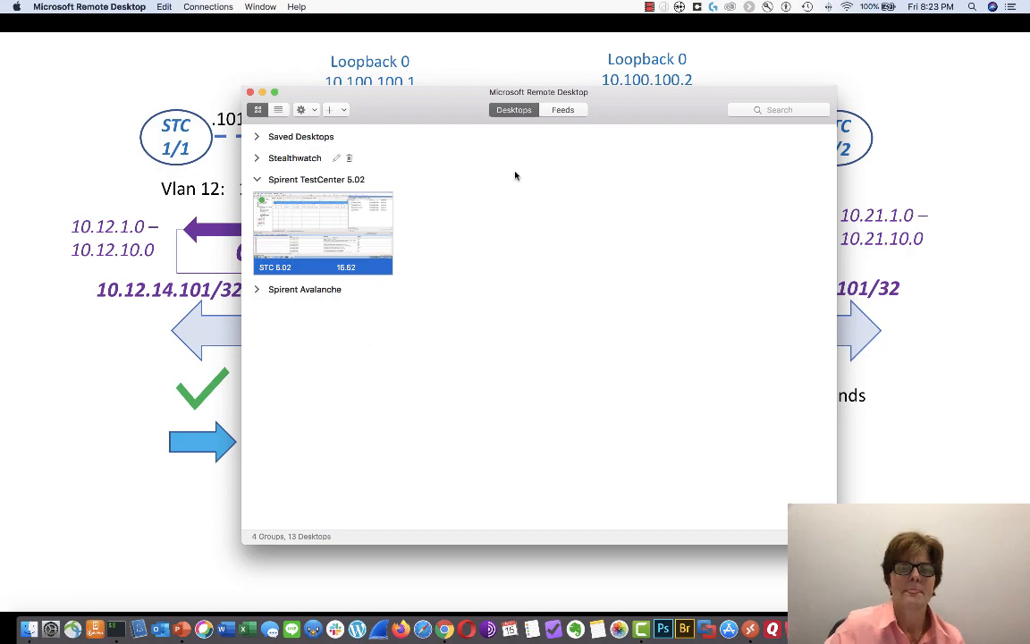
Return to the STC 5.02 remote desktop and add a Basic Loop command to the sequence directly after Learning: Start ArpNd 4.
{"action": "double_click", "coordinate": [340, 234]}
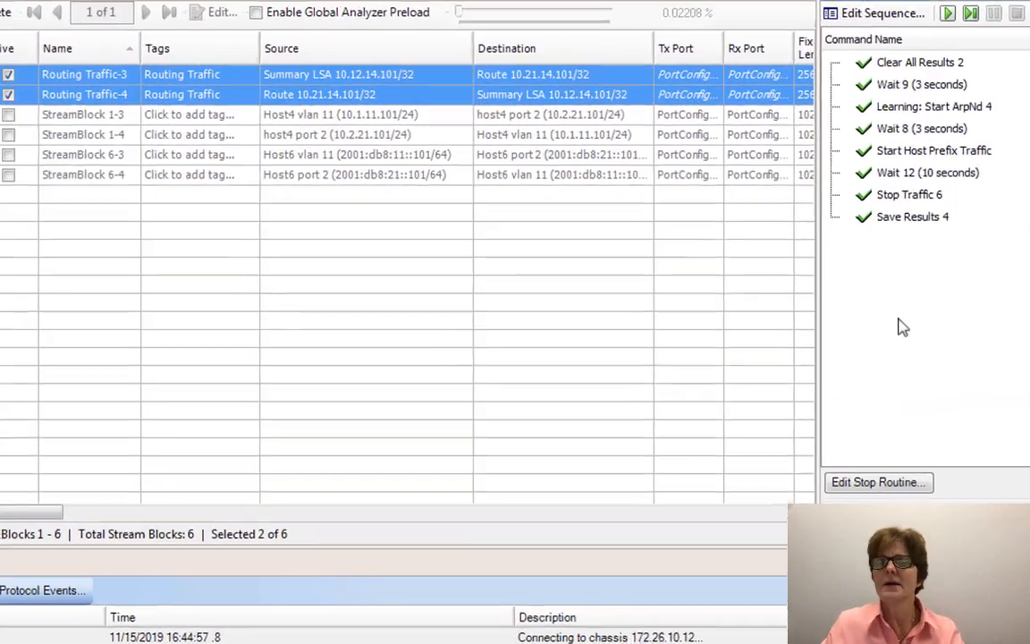
{"action": "left_click", "coordinate": [876, 12]}
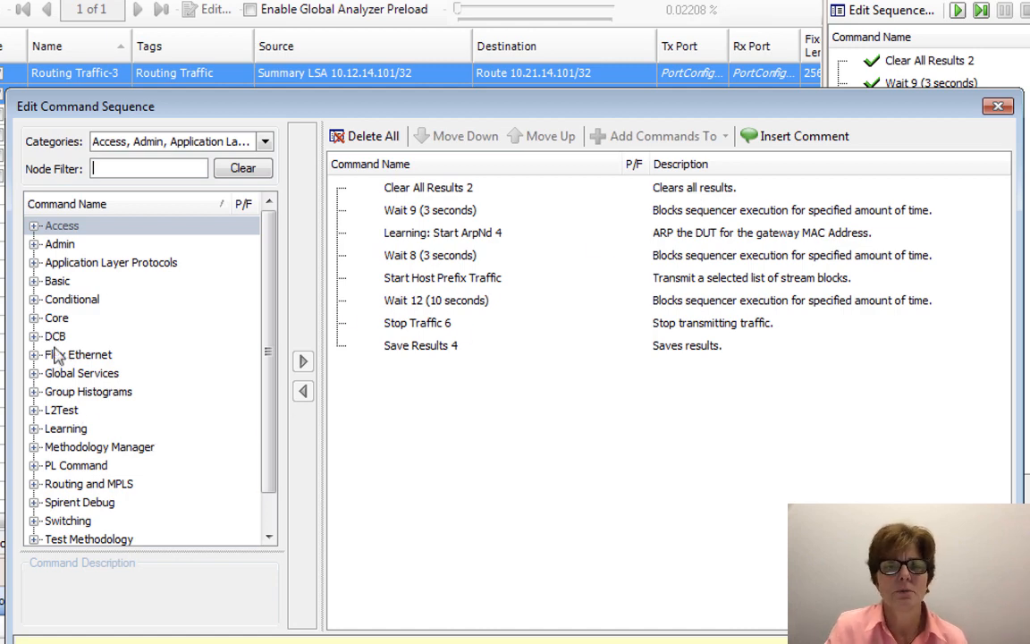
{"action": "left_click", "coordinate": [33, 281]}
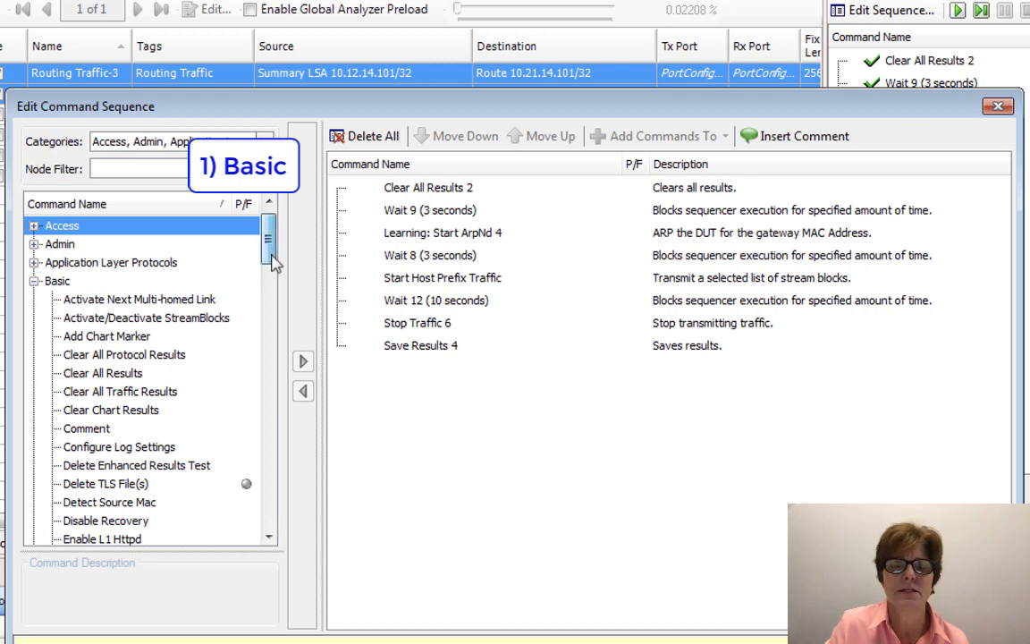
{"action": "left_click_drag", "start_coordinate": [269, 246], "coordinate": [273, 311]}
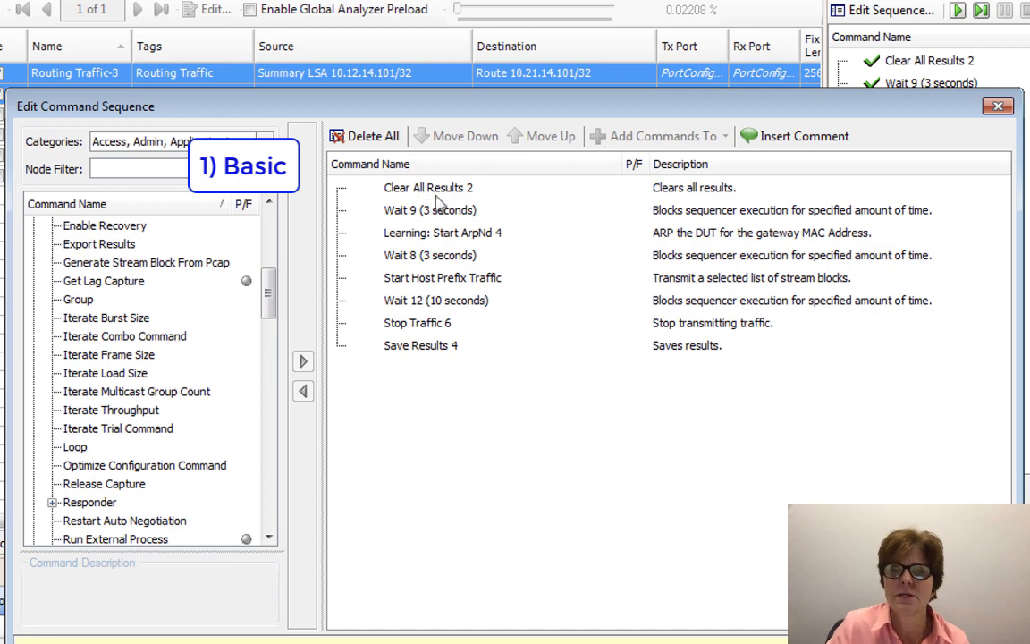
{"action": "left_click", "coordinate": [103, 447]}
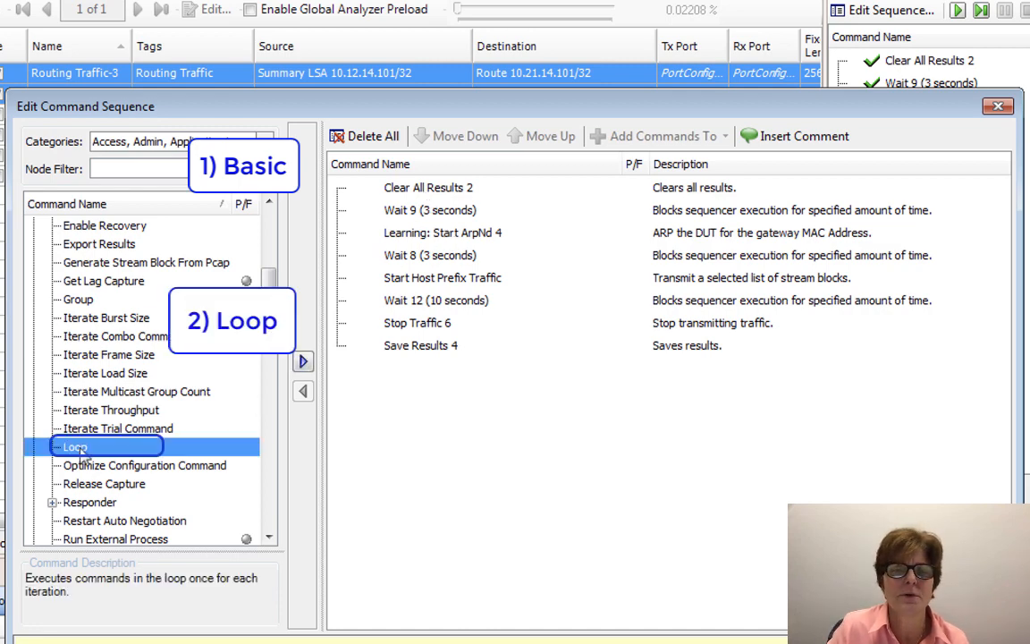
{"action": "left_click", "coordinate": [304, 362]}
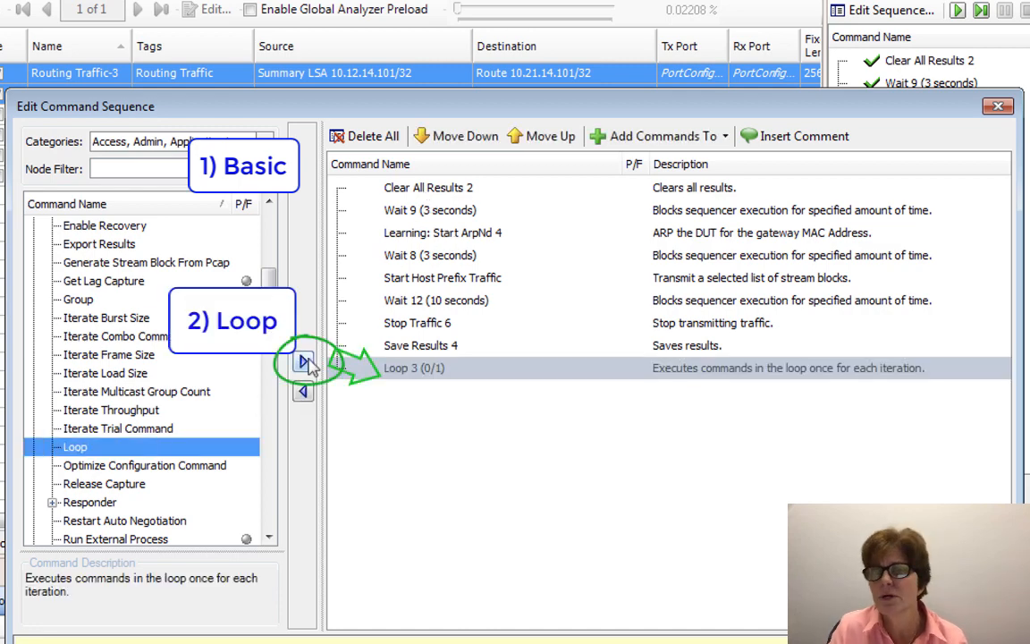
{"action": "left_click_drag", "start_coordinate": [426, 374], "coordinate": [425, 252]}
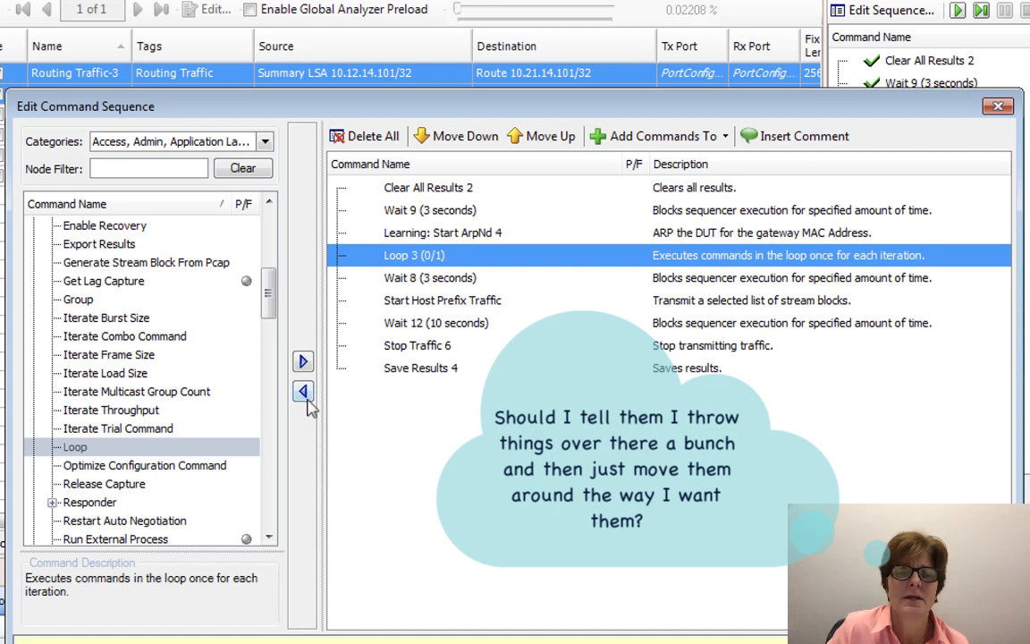
Add the BGP Withdraw Routes command from the Routing and MPLS category inside the new loop.
{"action": "left_click", "coordinate": [272, 377]}
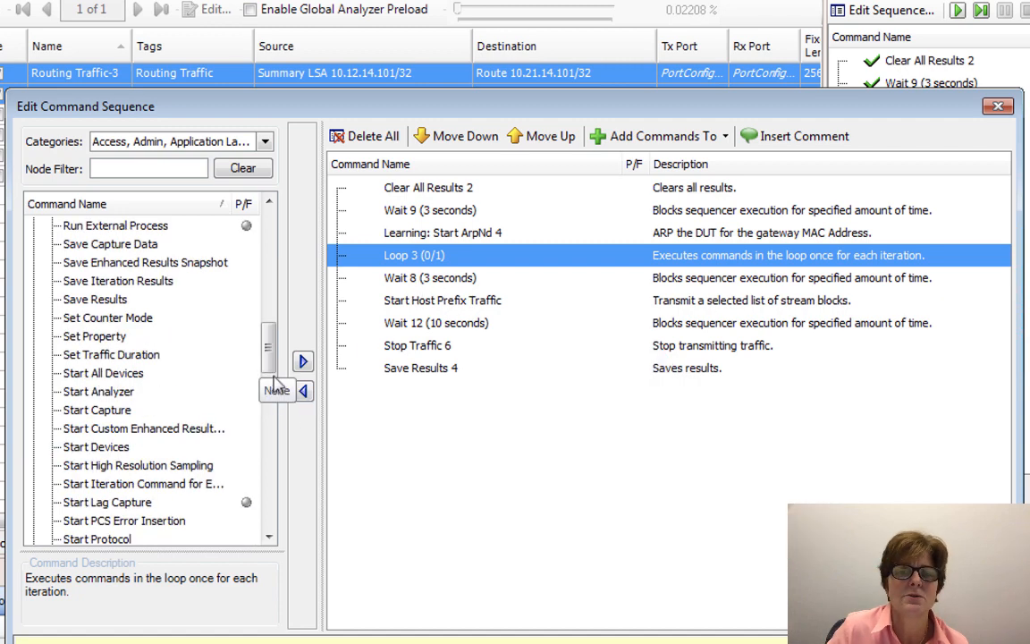
{"action": "left_click", "coordinate": [268, 445]}
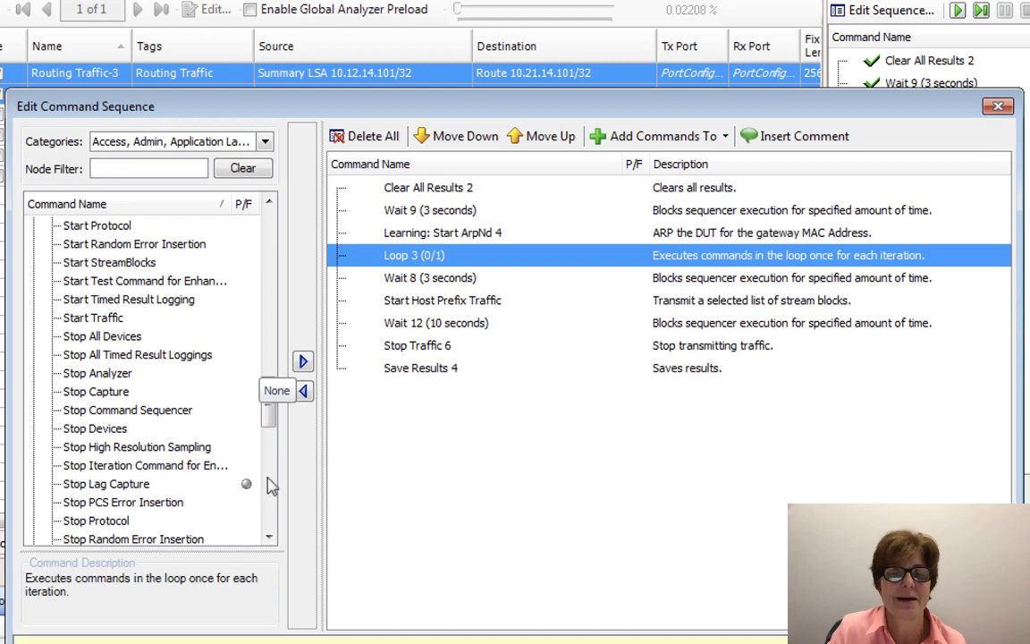
{"action": "left_click_drag", "start_coordinate": [270, 419], "coordinate": [271, 215]}
{"action": "left_click", "coordinate": [34, 281]}
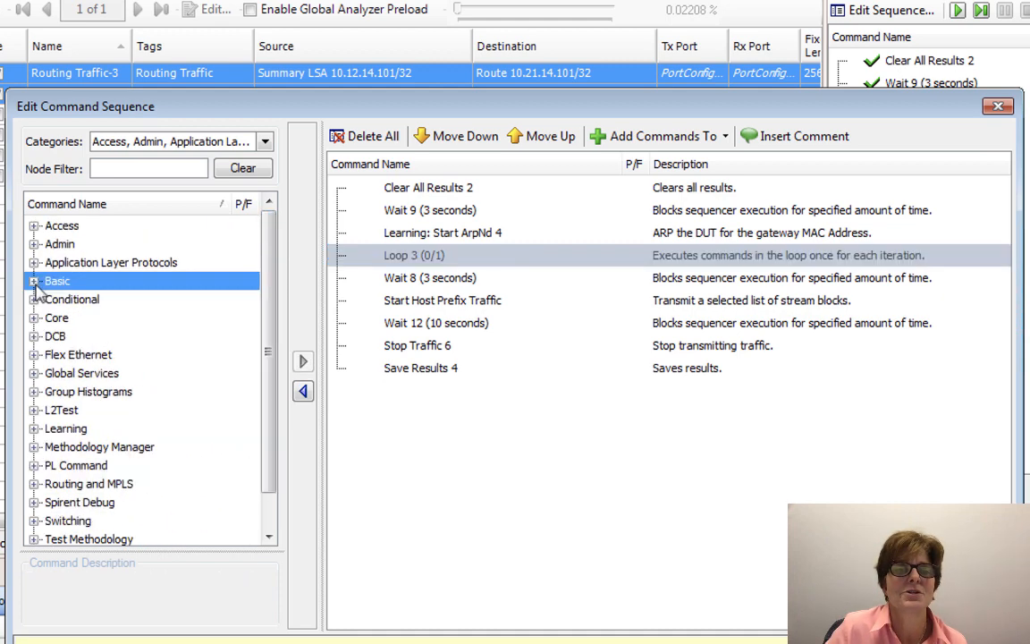
{"action": "left_click", "coordinate": [34, 484]}
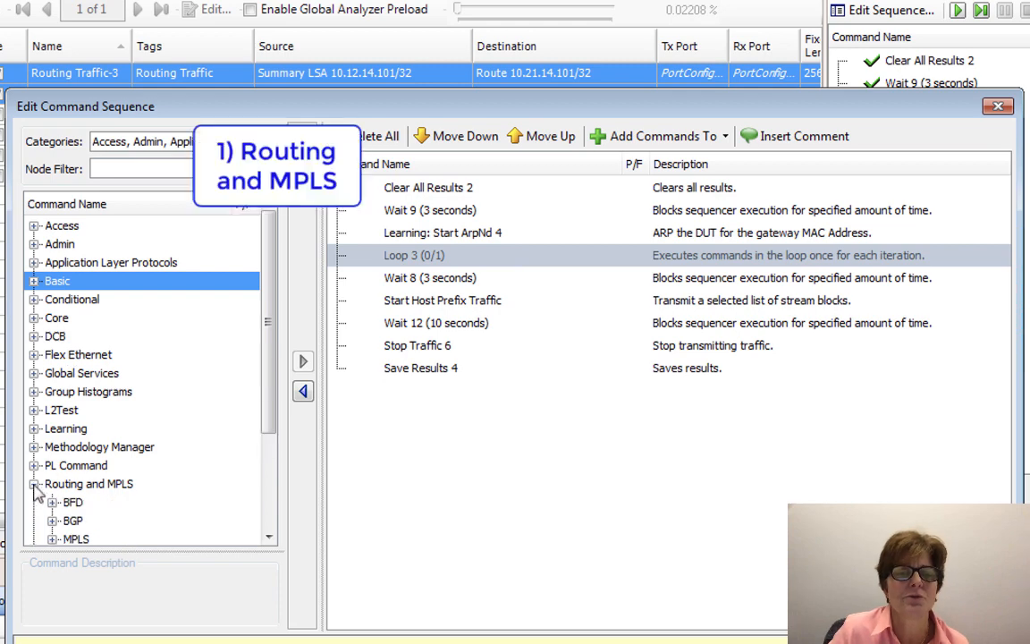
{"action": "left_click_drag", "start_coordinate": [274, 417], "coordinate": [270, 481]}
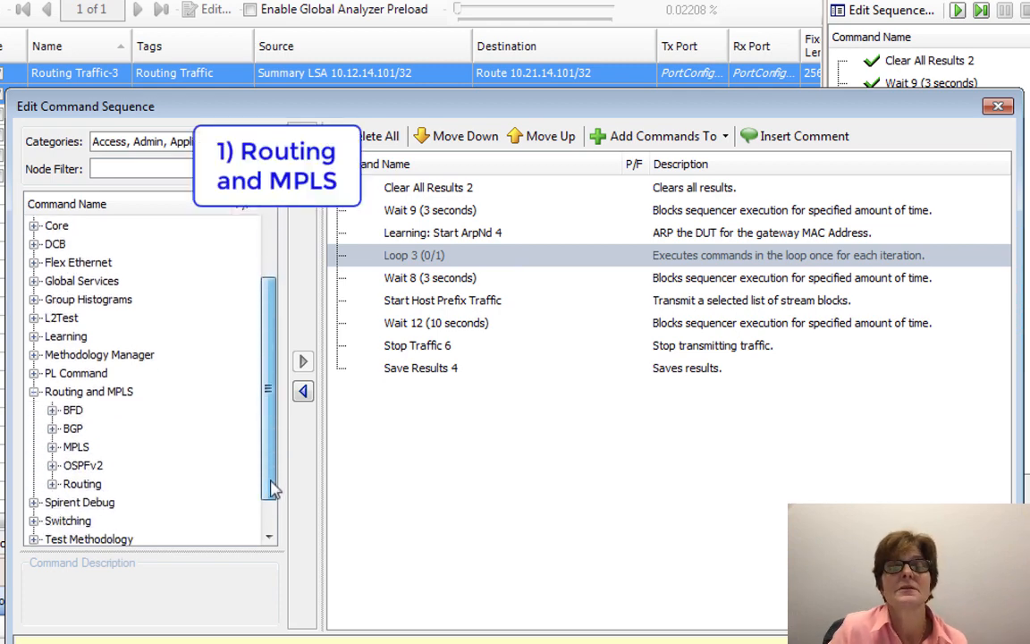
{"action": "left_click", "coordinate": [52, 429]}
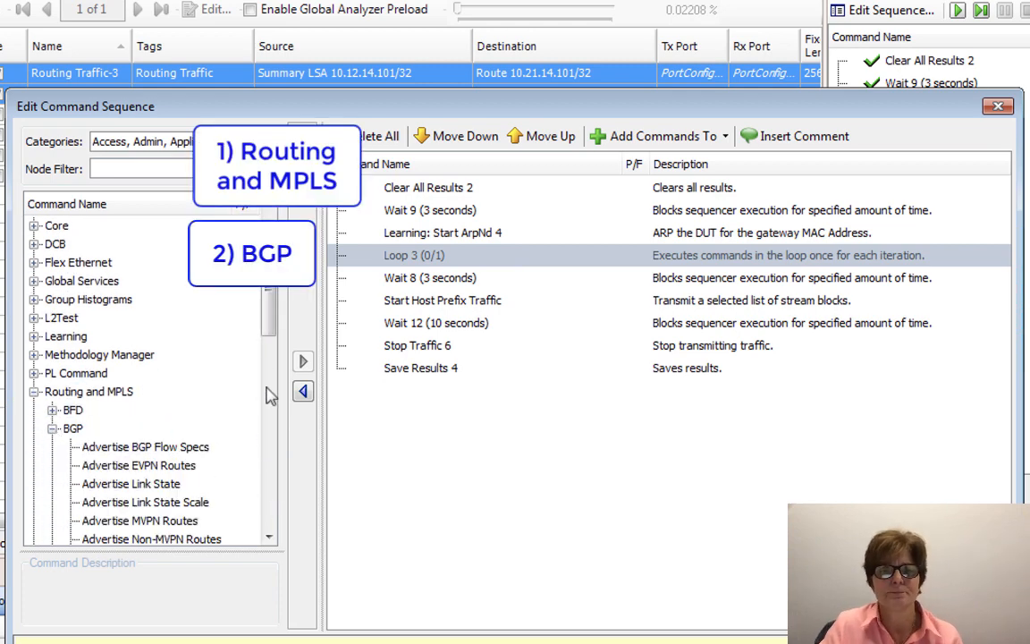
{"action": "left_click_drag", "start_coordinate": [265, 324], "coordinate": [269, 474]}
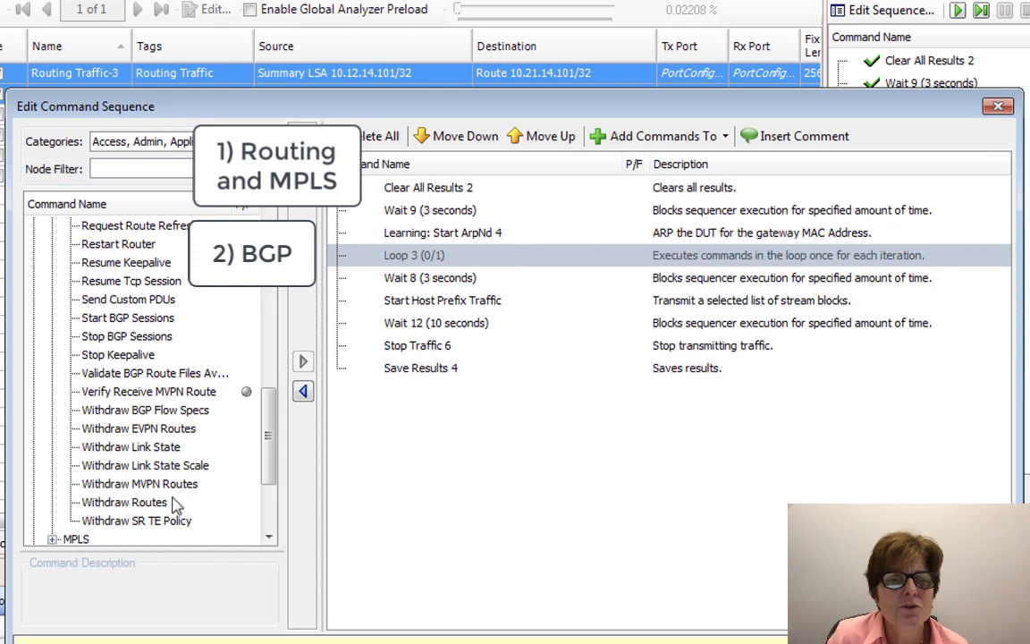
{"action": "left_click", "coordinate": [129, 503]}
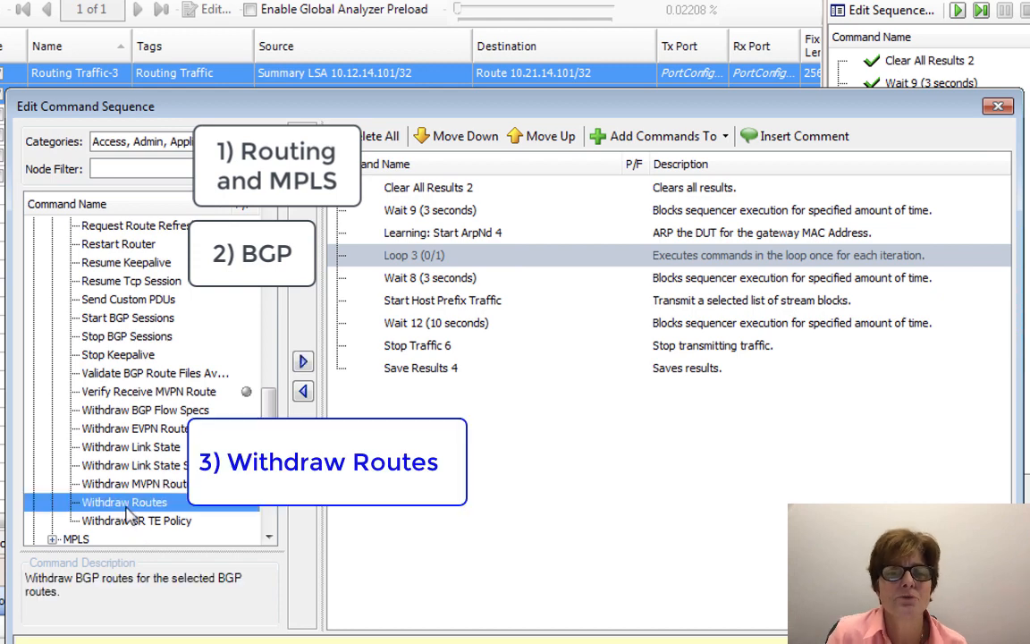
{"action": "left_click", "coordinate": [304, 362]}
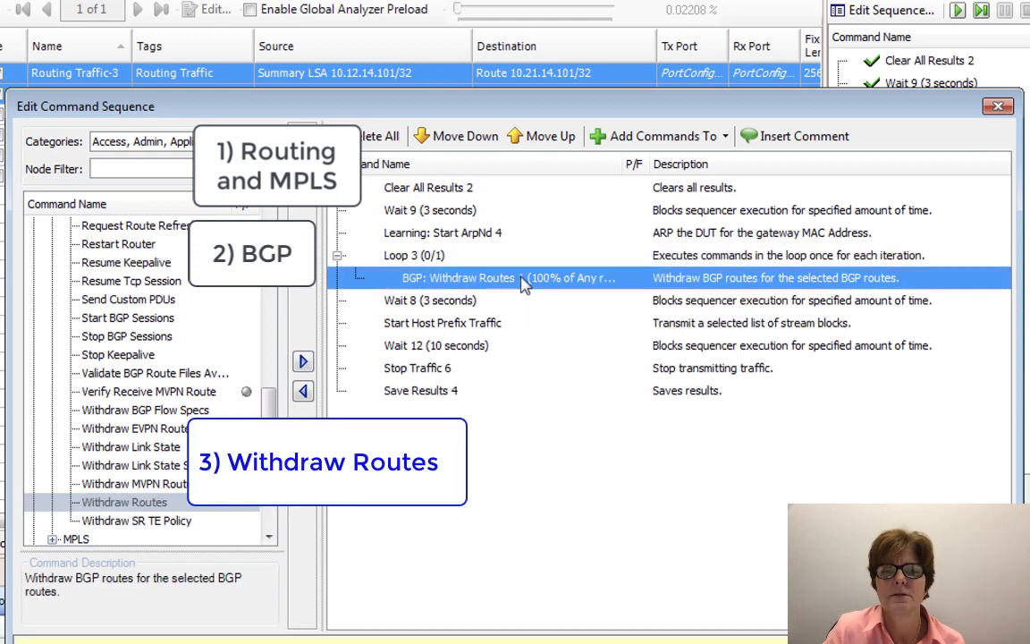
Check the route blocks targeted by the Withdraw Routes command, and widen the sequence's Command Name column and editor window.
{"action": "double_click", "coordinate": [523, 279]}
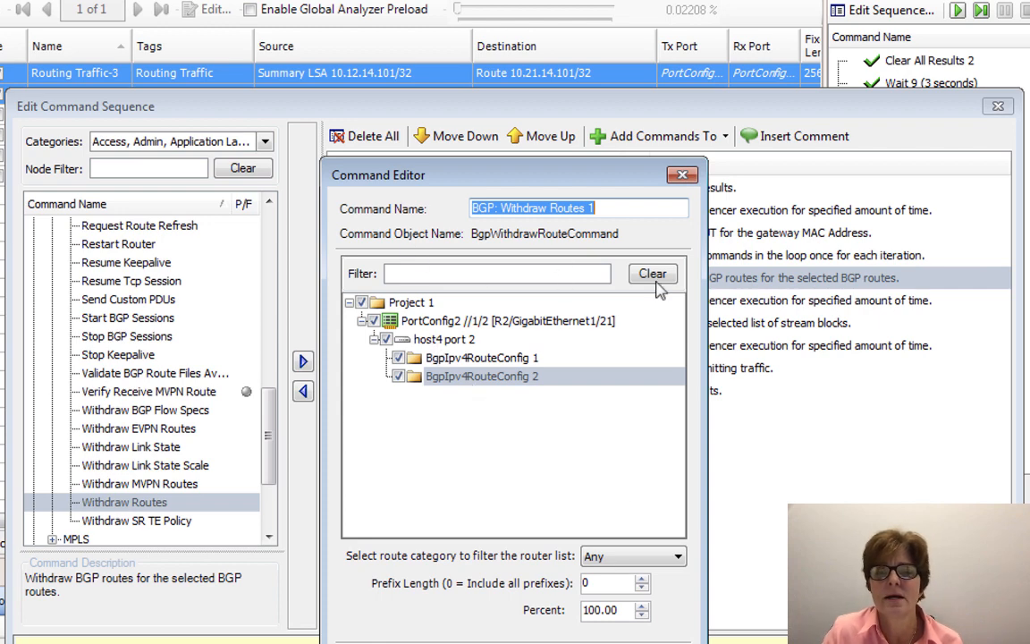
{"action": "left_click", "coordinate": [682, 175]}
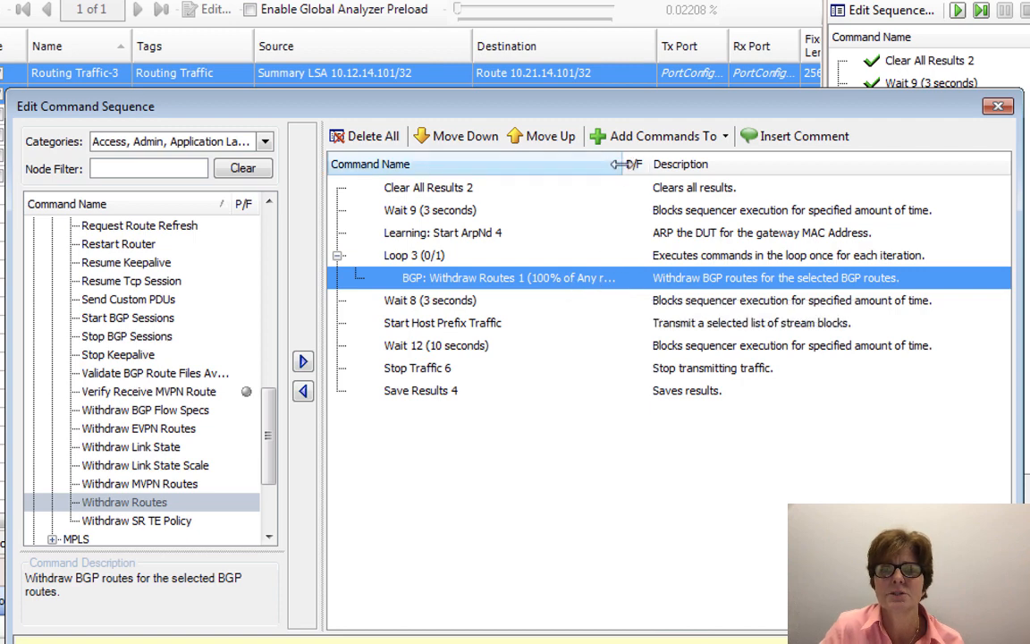
{"action": "left_click_drag", "start_coordinate": [617, 163], "coordinate": [719, 166]}
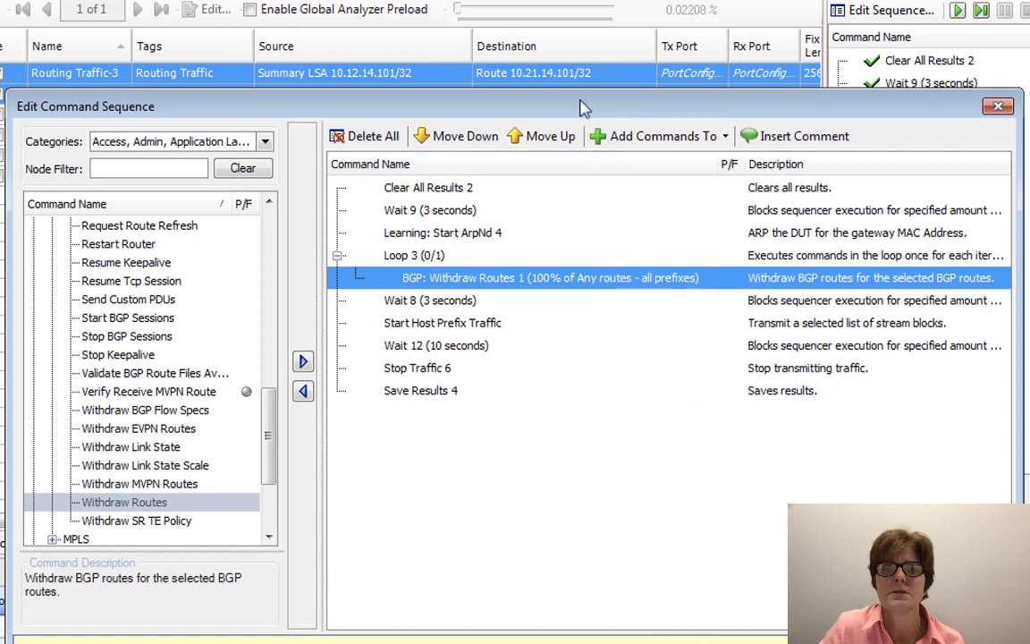
{"action": "left_click_drag", "start_coordinate": [582, 107], "coordinate": [506, 96]}
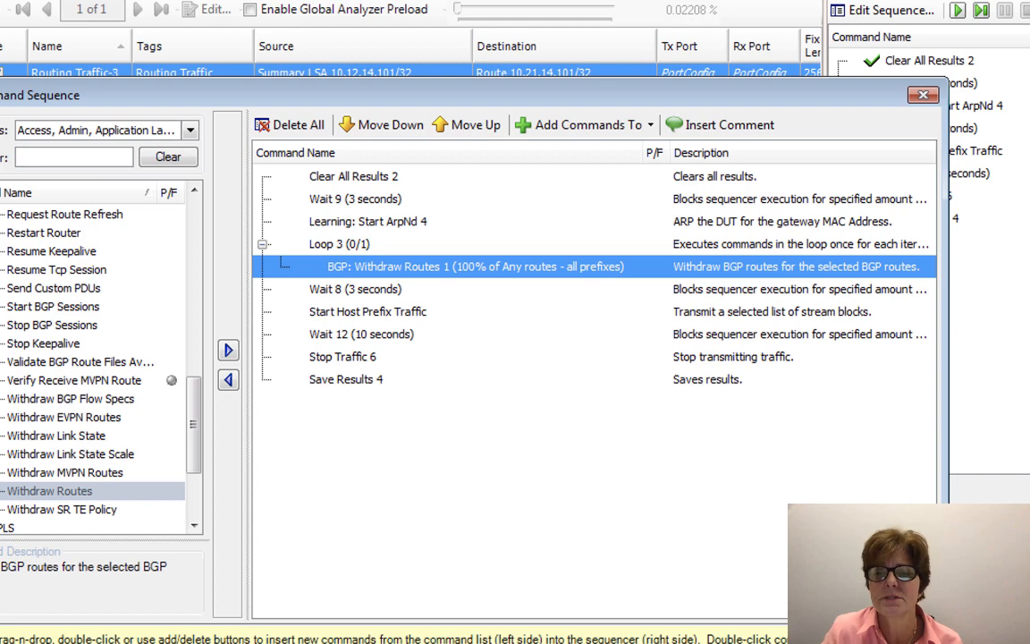
{"action": "left_click_drag", "start_coordinate": [947, 643], "coordinate": [1029, 643]}
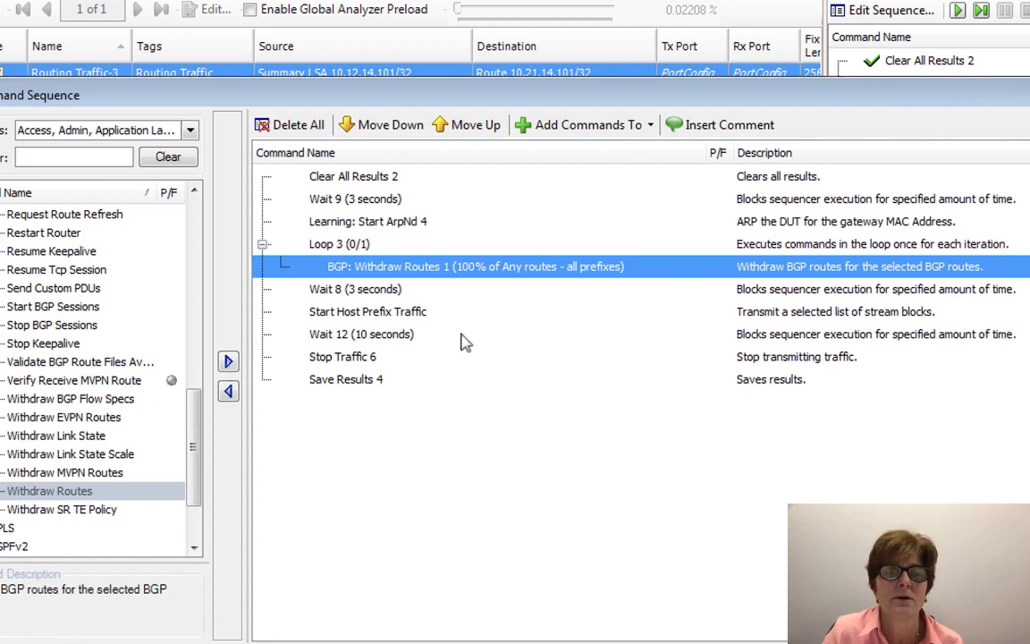
Review the Withdraw Routes command's route selection again without changing it, and close the command sequence editor.
{"action": "double_click", "coordinate": [420, 275]}
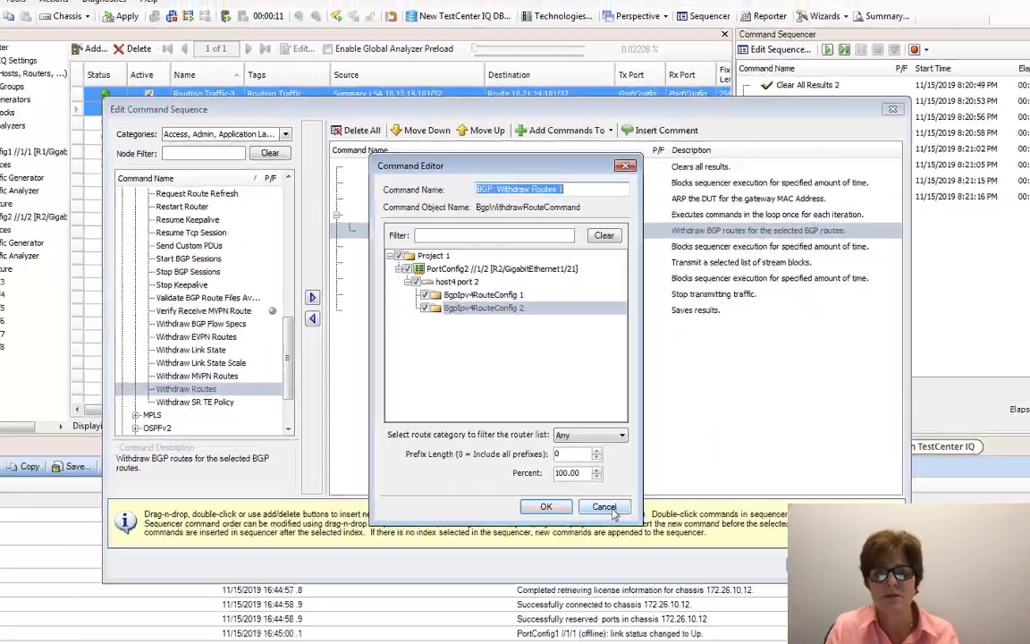
{"action": "left_click", "coordinate": [609, 508]}
{"action": "left_click", "coordinate": [815, 500]}
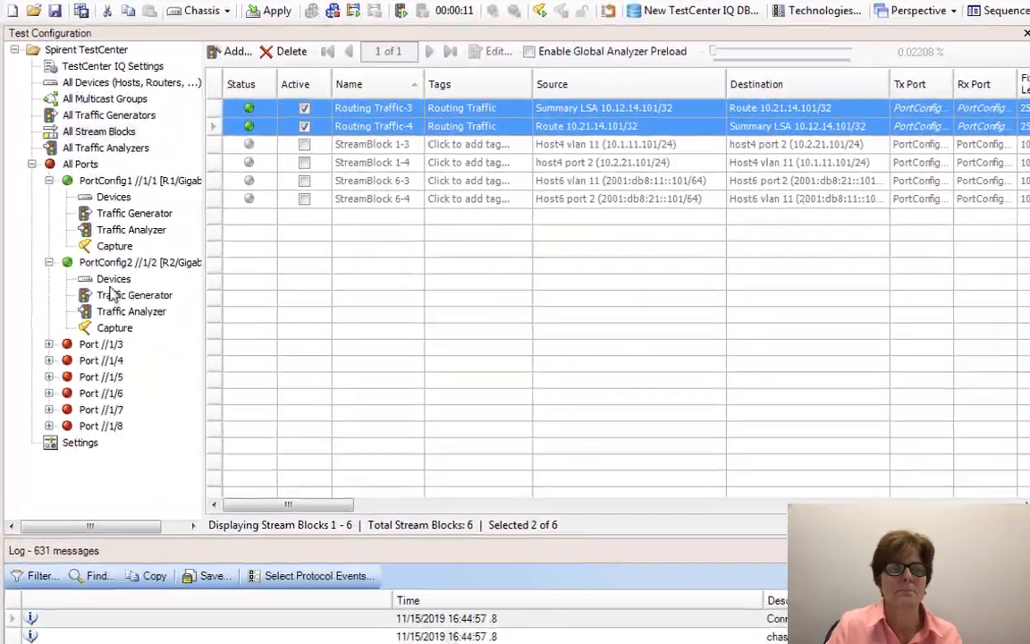
Open the BGP IPv4 routes of host4 port 2 on PortConfig2 //1/2 and widen the Route Block Name column.
{"action": "left_click", "coordinate": [76, 217]}
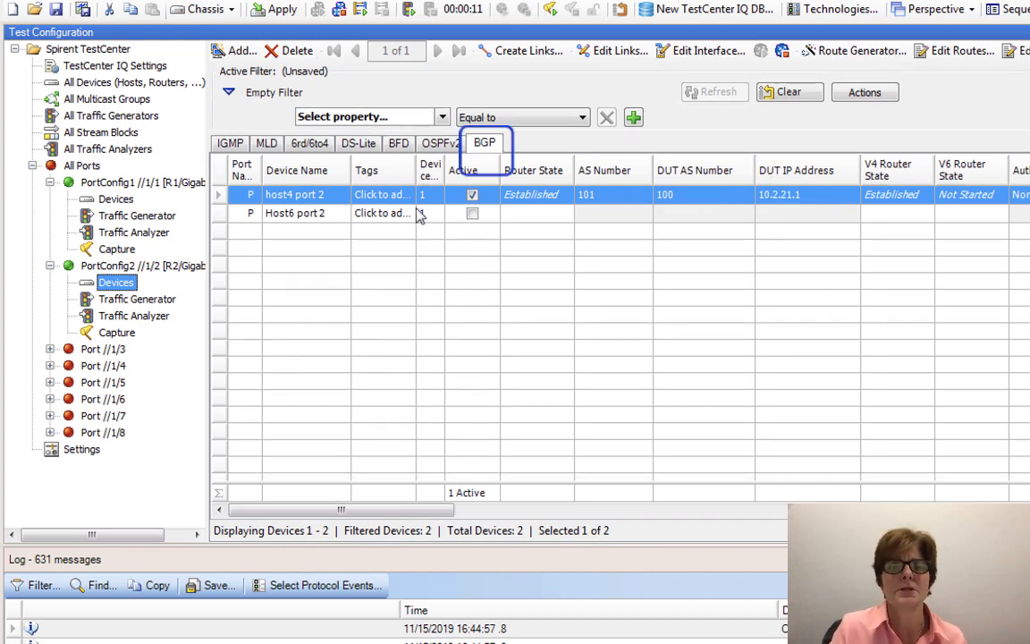
{"action": "left_click", "coordinate": [961, 51]}
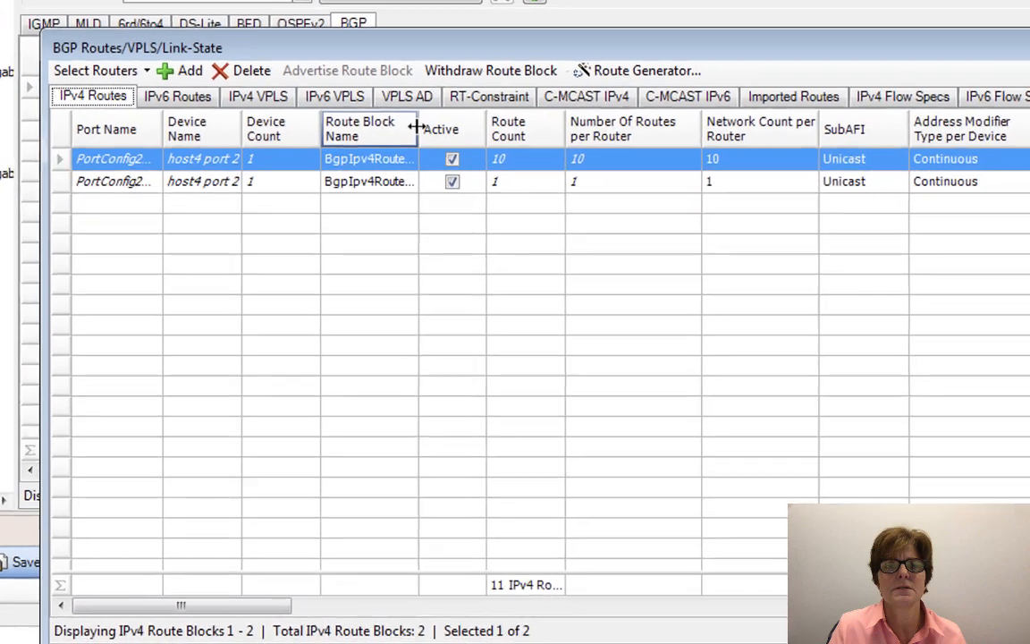
{"action": "left_click_drag", "start_coordinate": [538, 230], "coordinate": [642, 230]}
{"action": "left_click_drag", "start_coordinate": [524, 106], "coordinate": [528, 107]}
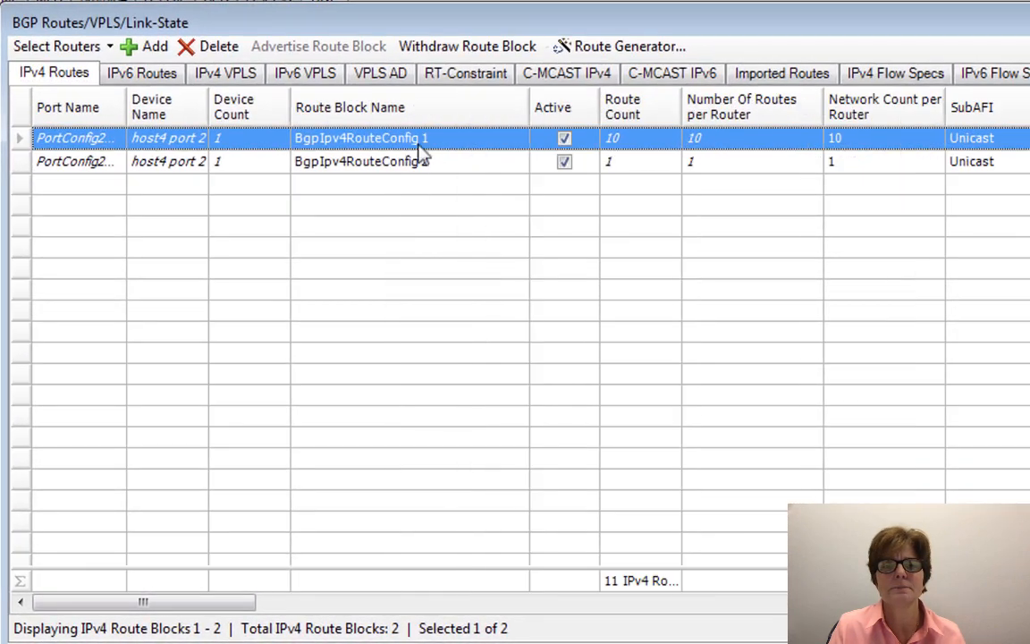
Rename the IPv4 route block BgpIpv4RouteConfig 1 as Block of 10.
{"action": "left_click", "coordinate": [420, 138]}
{"action": "left_click_drag", "start_coordinate": [443, 138], "coordinate": [231, 137]}
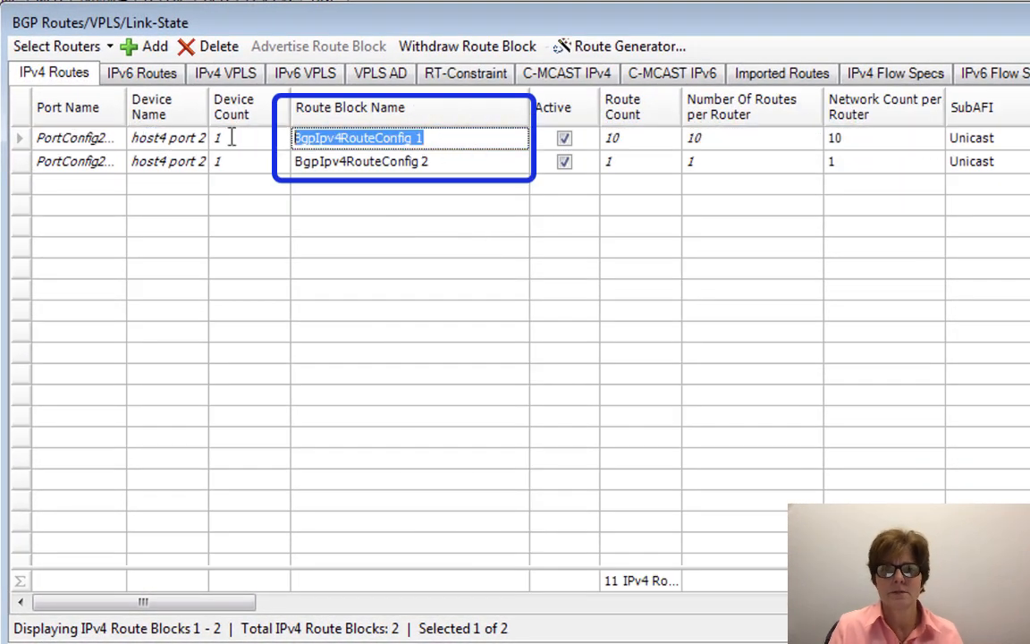
{"action": "type", "text": "Block of 10"}
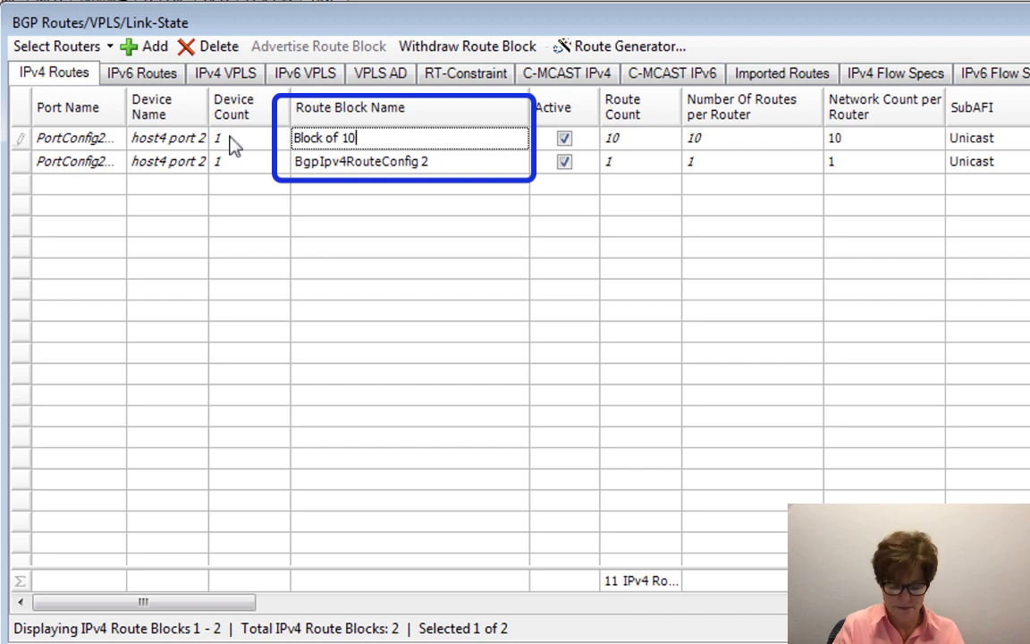
{"action": "key", "text": "Return"}
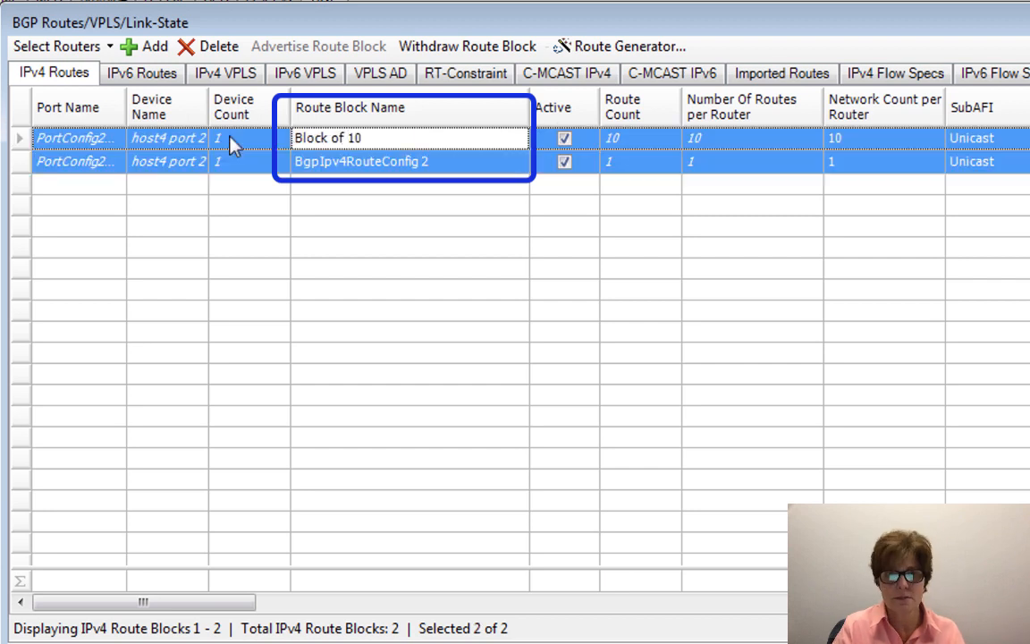
Change the name of the ten-route IPv4 block to Background BGP.
{"action": "left_click", "coordinate": [389, 137]}
{"action": "left_click_drag", "start_coordinate": [389, 138], "coordinate": [241, 138]}
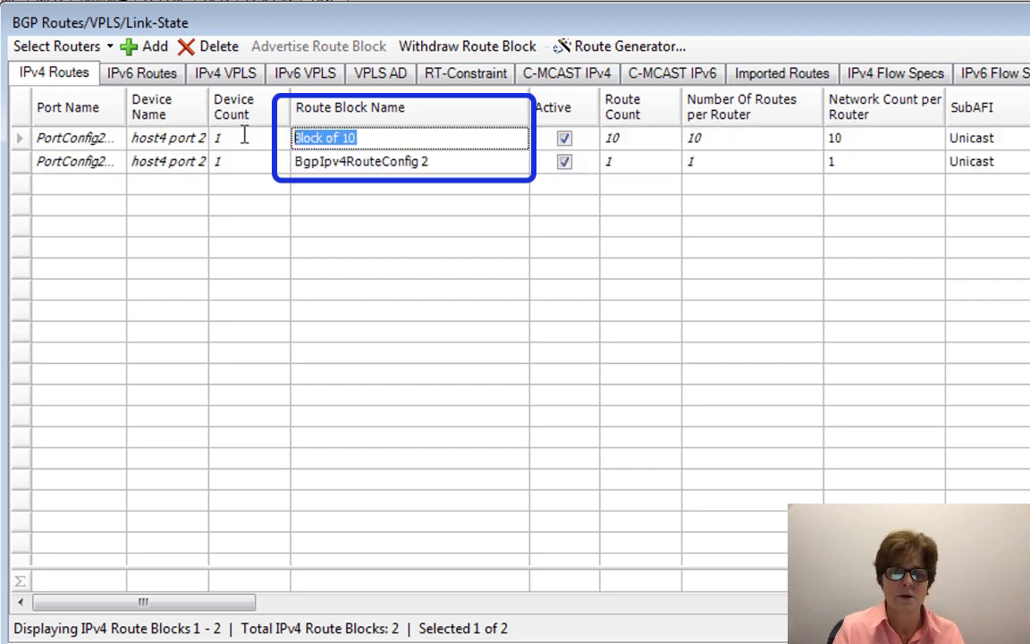
{"action": "type", "text": "Background BGP"}
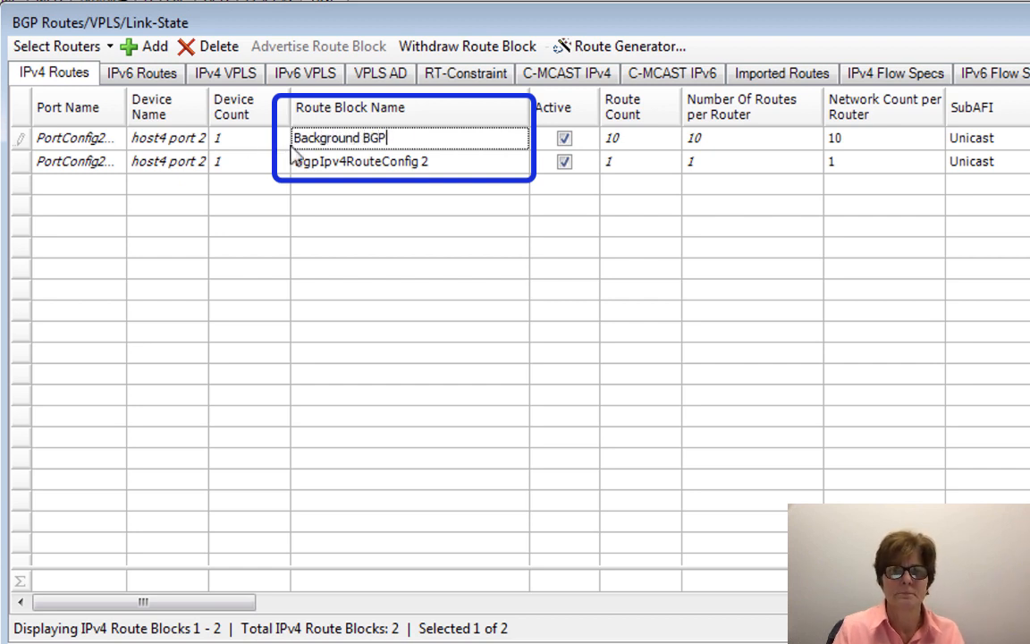
Rename the single-route IPv4 block as Host Prefix BGP, close the BGP routes window, and apply the changes to the hardware.
{"action": "left_click", "coordinate": [401, 159]}
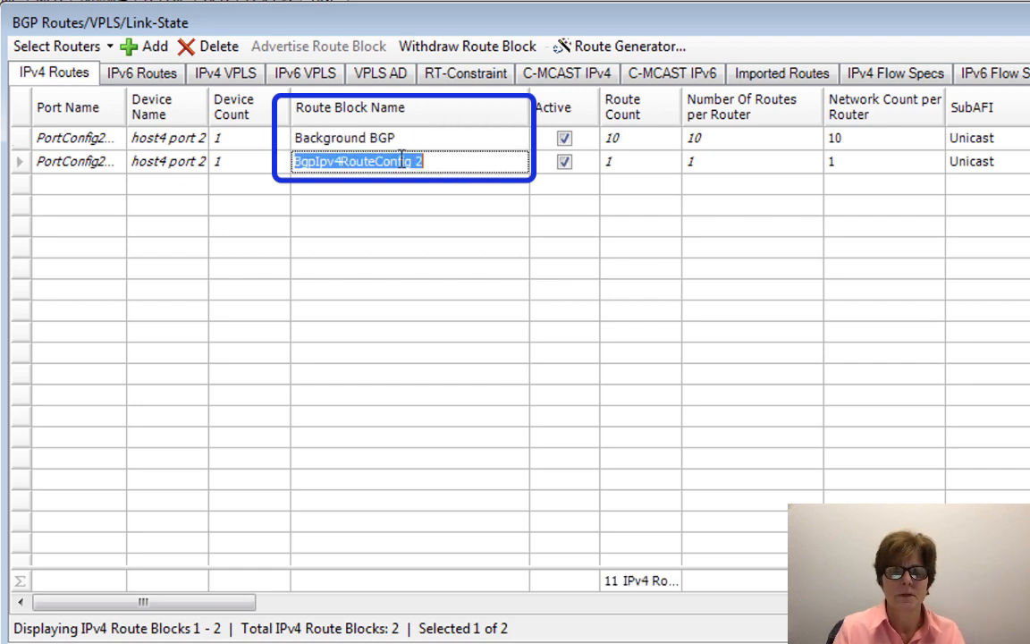
{"action": "type", "text": "Host Prefix BGP"}
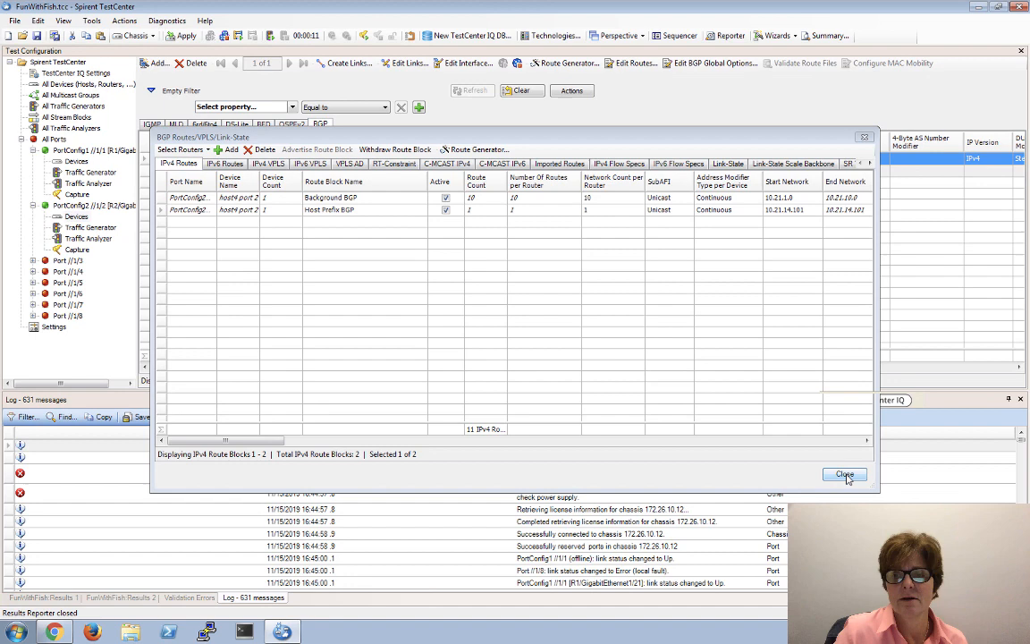
{"action": "left_click", "coordinate": [846, 475]}
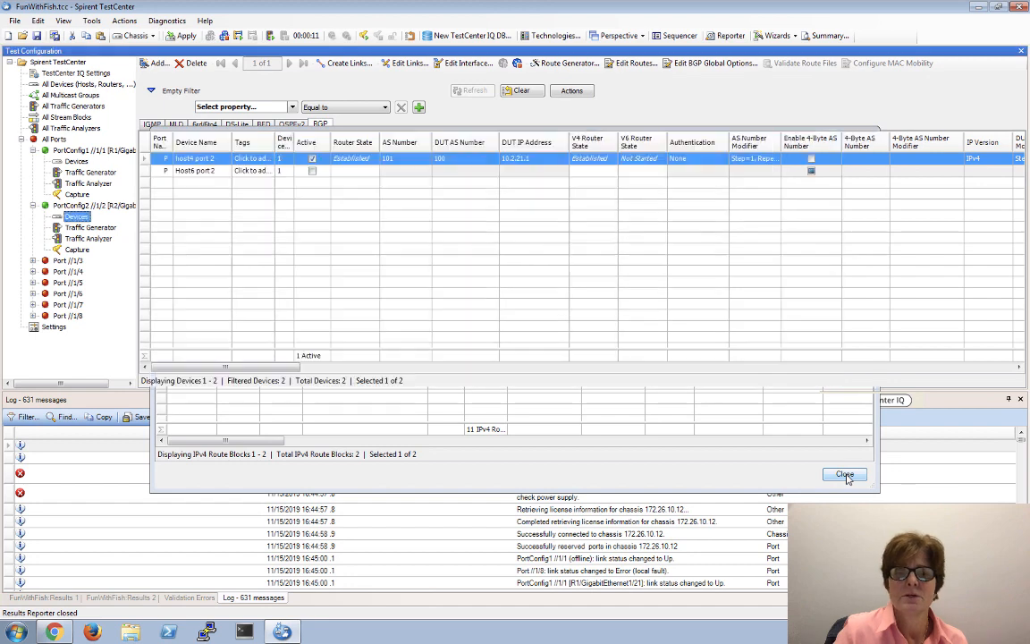
{"action": "left_click", "coordinate": [186, 36]}
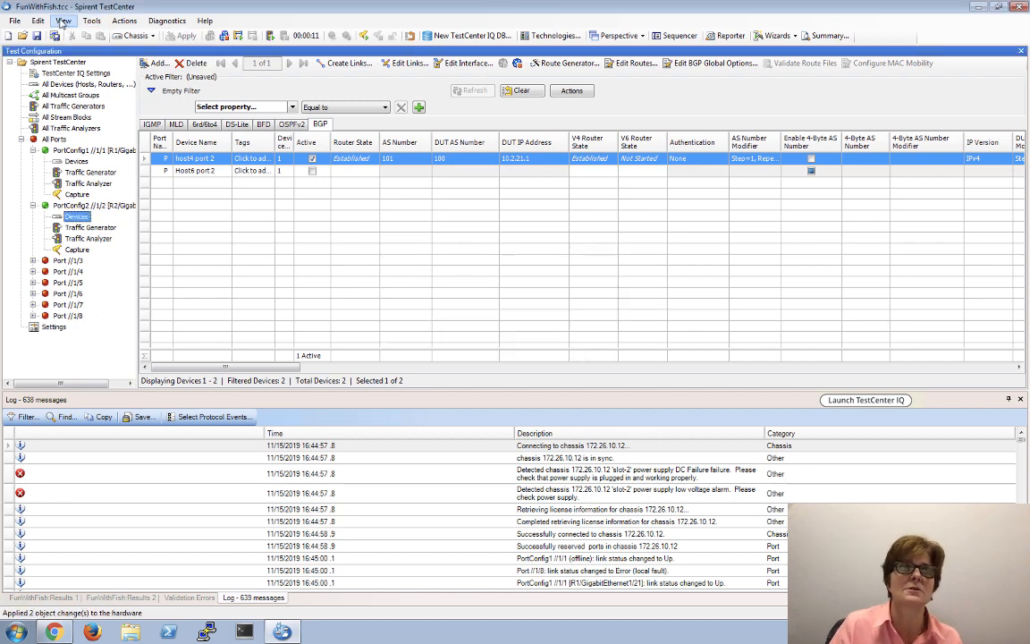
Show the Command Sequencer and review which stream blocks the Start Host Prefix Traffic command transmits, without changing the selection.
{"action": "left_click", "coordinate": [63, 21]}
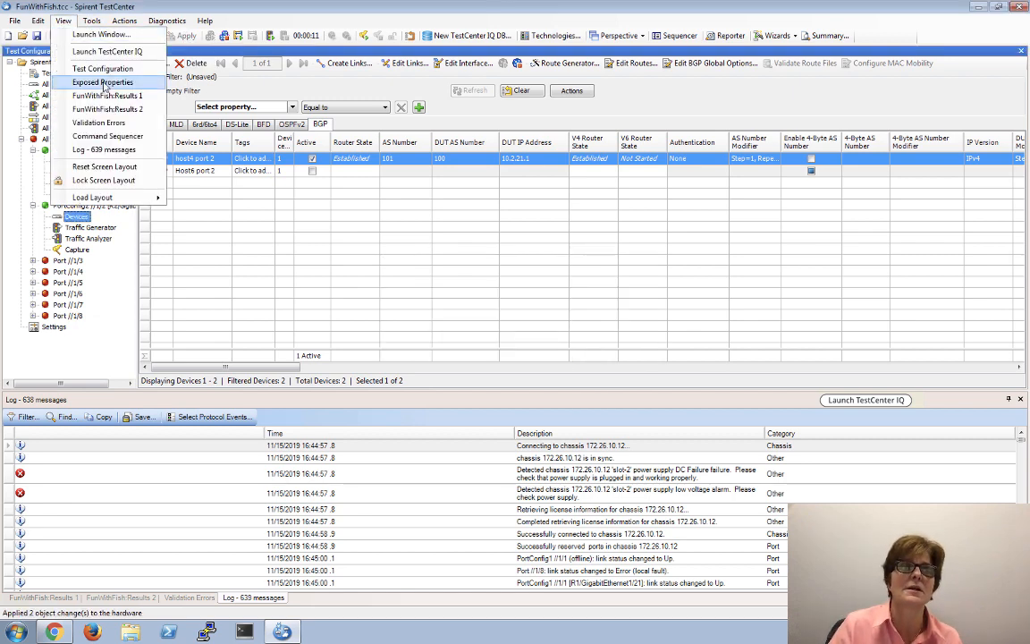
{"action": "left_click", "coordinate": [108, 136]}
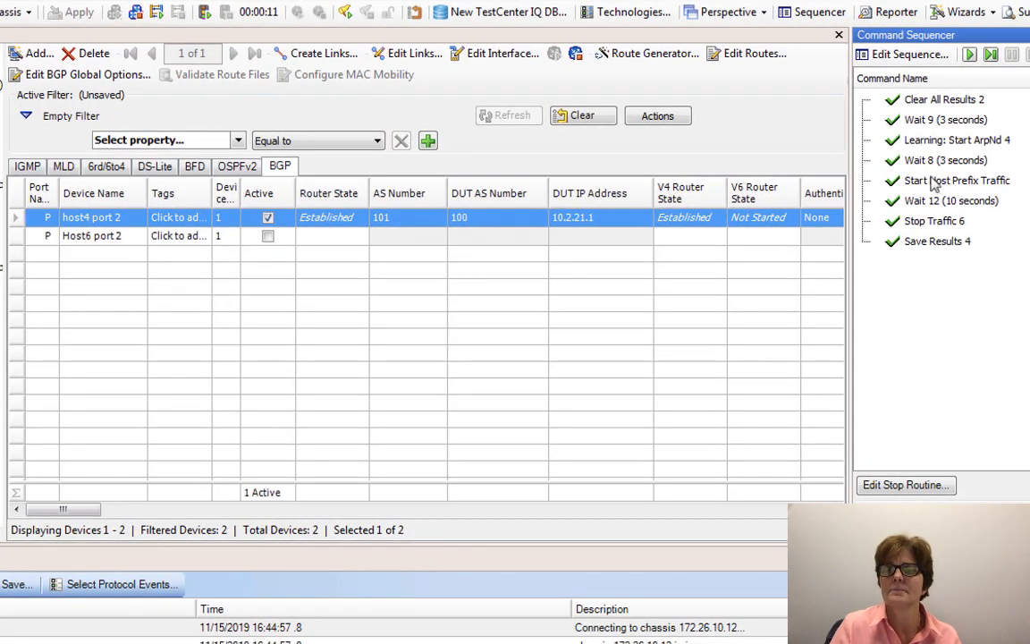
{"action": "double_click", "coordinate": [934, 181]}
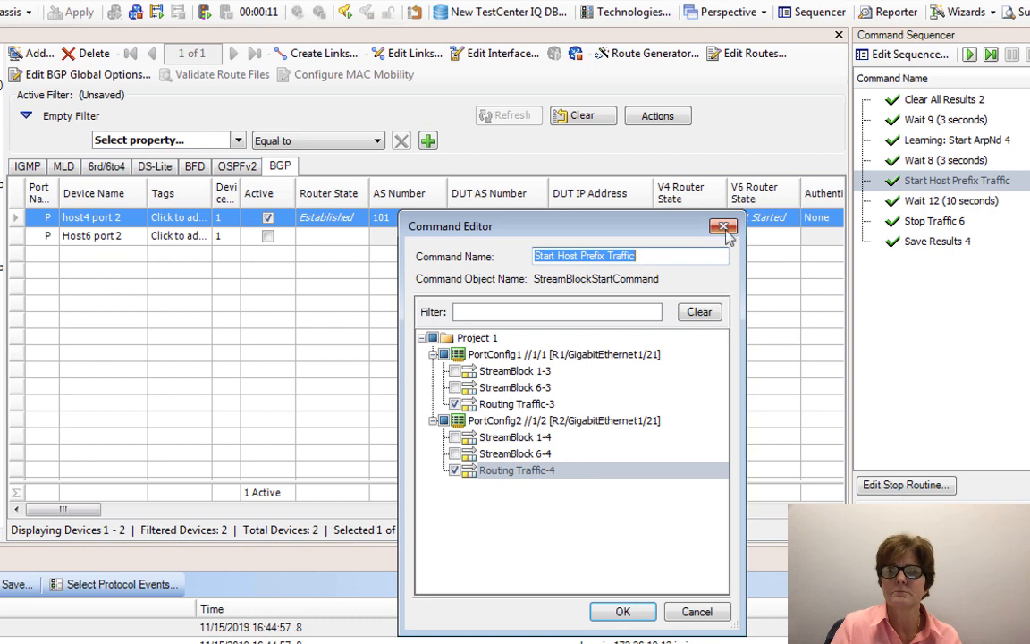
{"action": "key", "text": "Escape"}
Edit the command sequence and insert a Basic Loop command between Wait 8 and Start Host Prefix Traffic.
{"action": "left_click", "coordinate": [880, 56]}
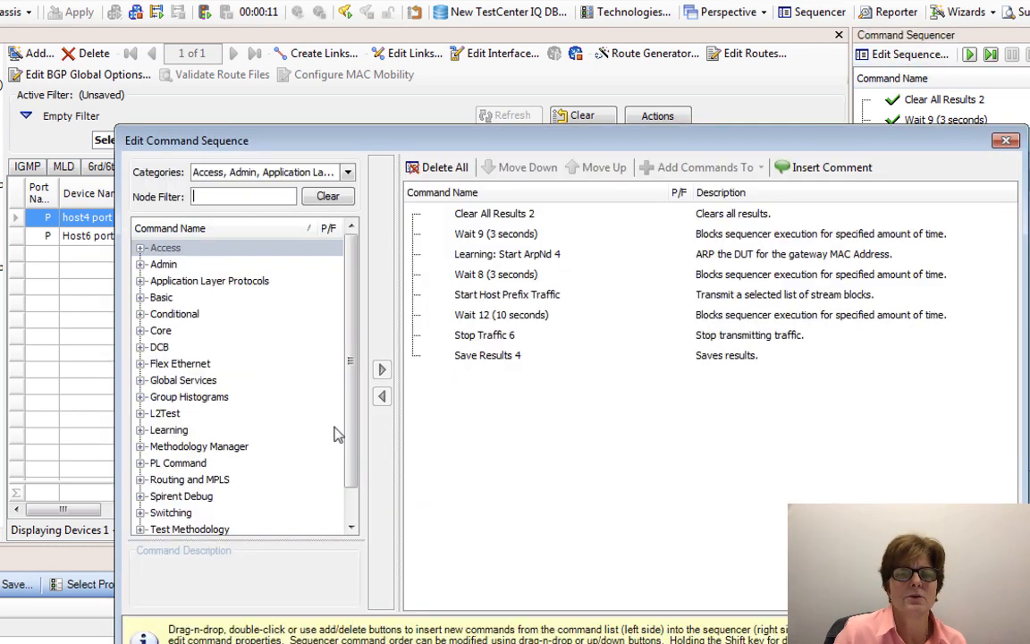
{"action": "left_click", "coordinate": [141, 298]}
{"action": "left_click", "coordinate": [349, 464]}
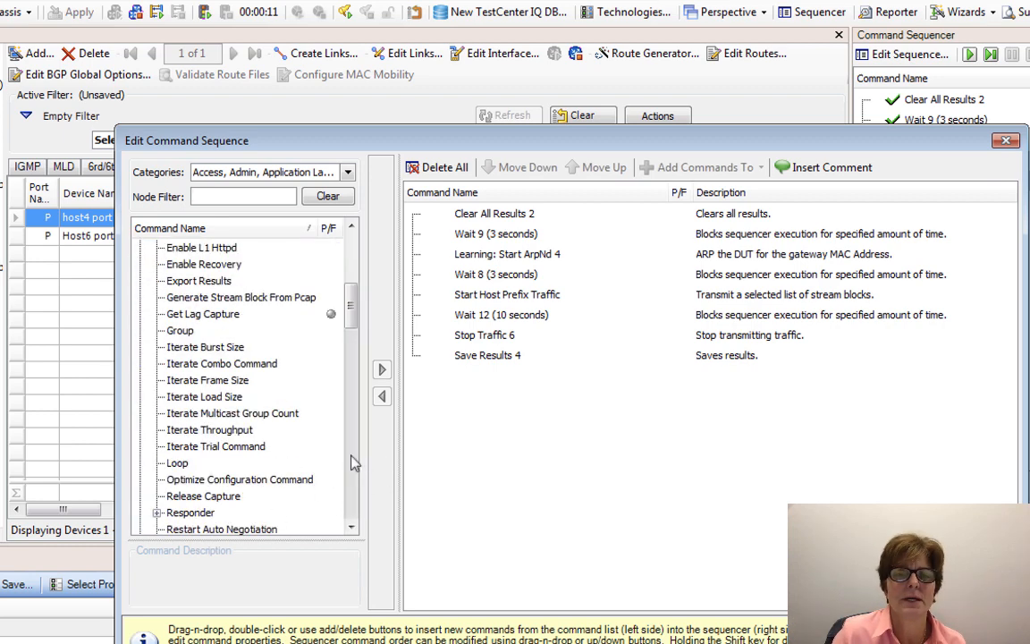
{"action": "left_click_drag", "start_coordinate": [177, 462], "coordinate": [472, 285]}
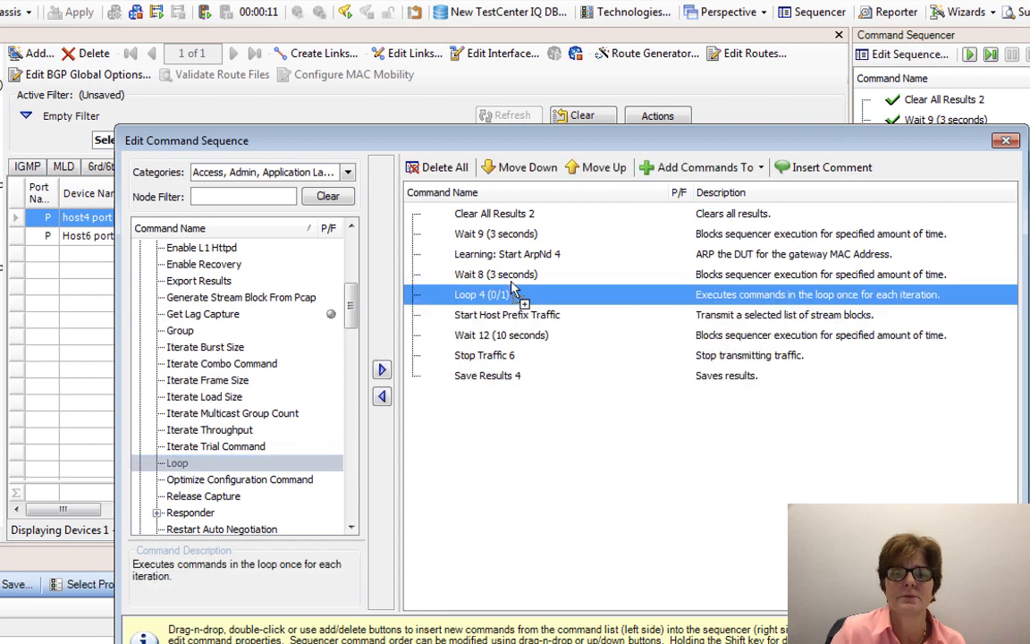
Add a BGP Withdraw Routes command inside the loop, keeping its default settings.
{"action": "left_click", "coordinate": [353, 512]}
{"action": "left_click", "coordinate": [353, 511]}
{"action": "left_click", "coordinate": [353, 512]}
{"action": "left_click", "coordinate": [353, 511]}
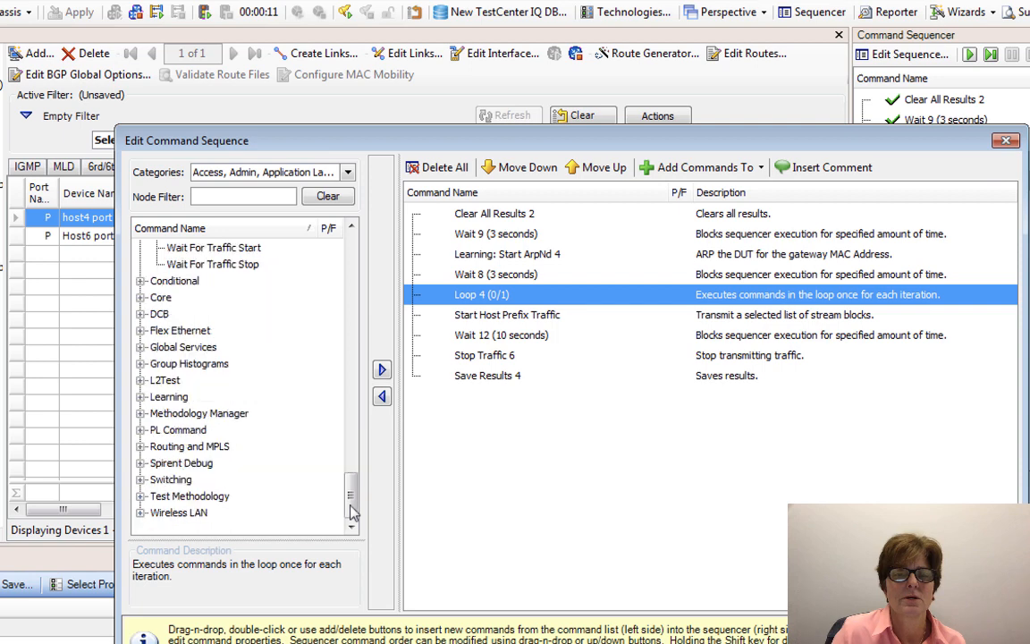
{"action": "left_click", "coordinate": [139, 447]}
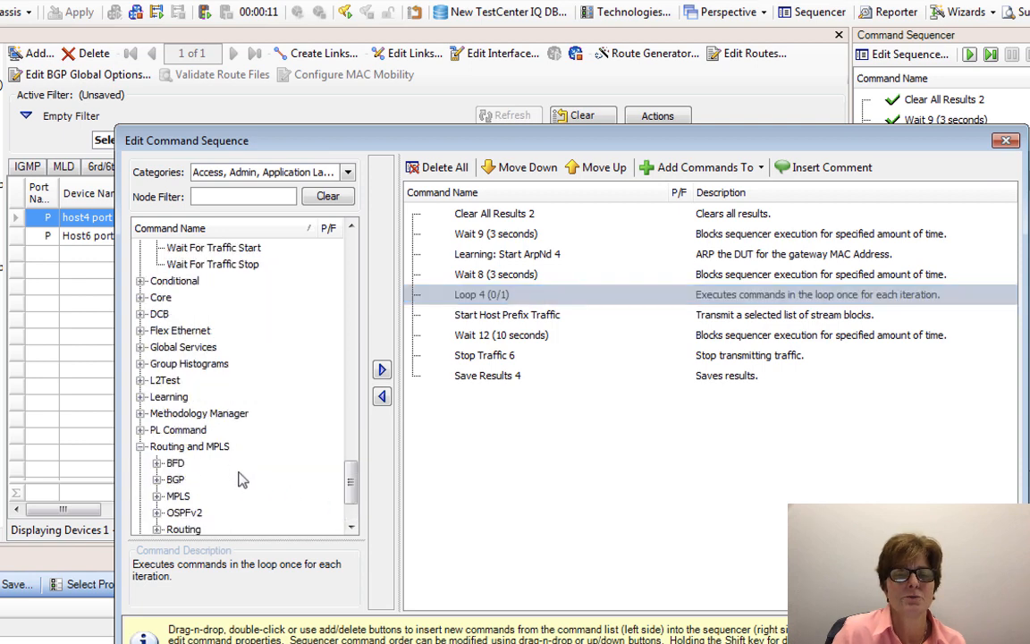
{"action": "left_click", "coordinate": [157, 480]}
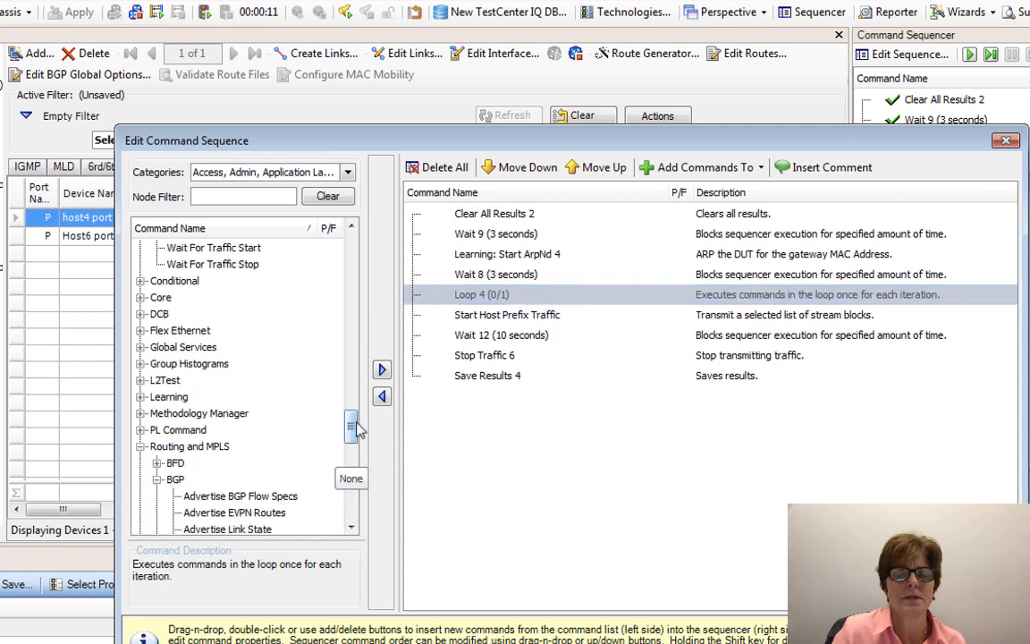
{"action": "scroll", "coordinate": [342, 440], "scroll_direction": "down", "scroll_amount": 10}
{"action": "mouse_move", "coordinate": [176, 477]}
{"action": "left_mouse_down"}
{"action": "mouse_move", "coordinate": [409, 346]}
{"action": "mouse_move", "coordinate": [514, 309]}
{"action": "mouse_move", "coordinate": [483, 295]}
{"action": "left_mouse_up"}
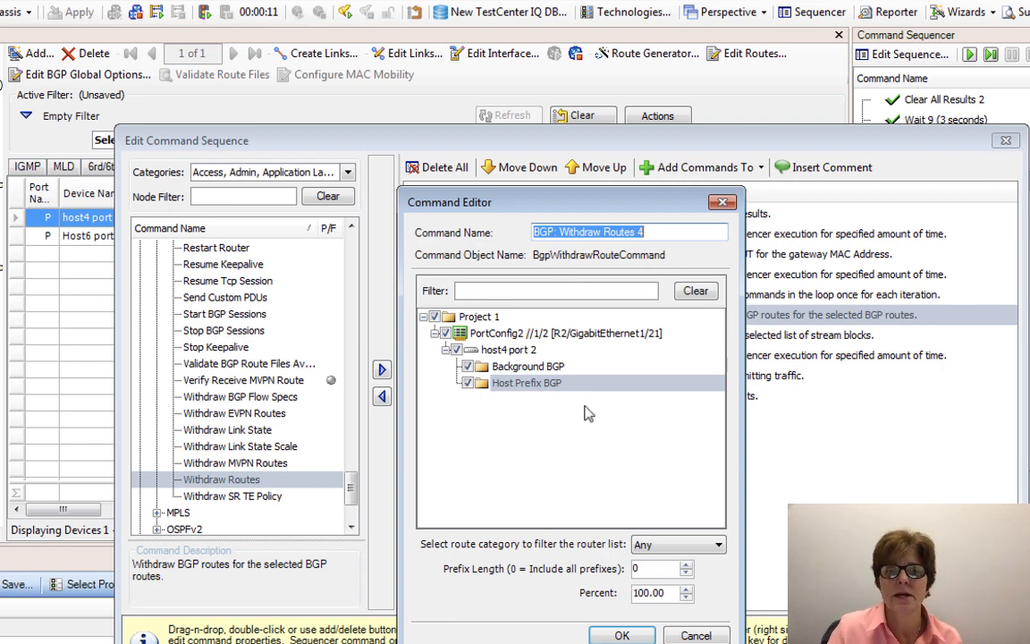
{"action": "left_click_drag", "start_coordinate": [594, 211], "coordinate": [590, 383]}
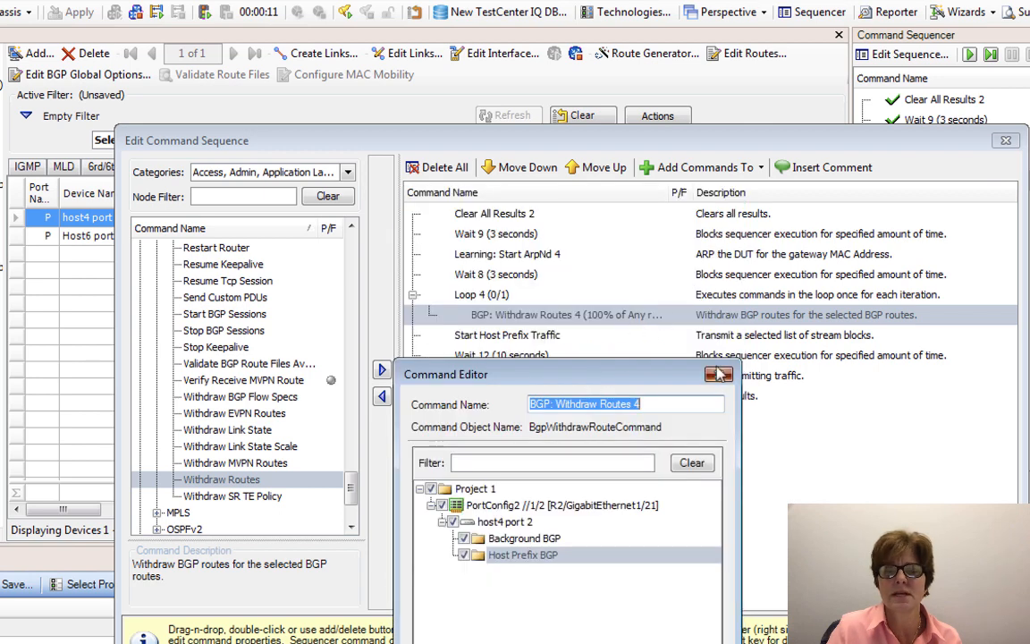
{"action": "key", "text": "Return"}
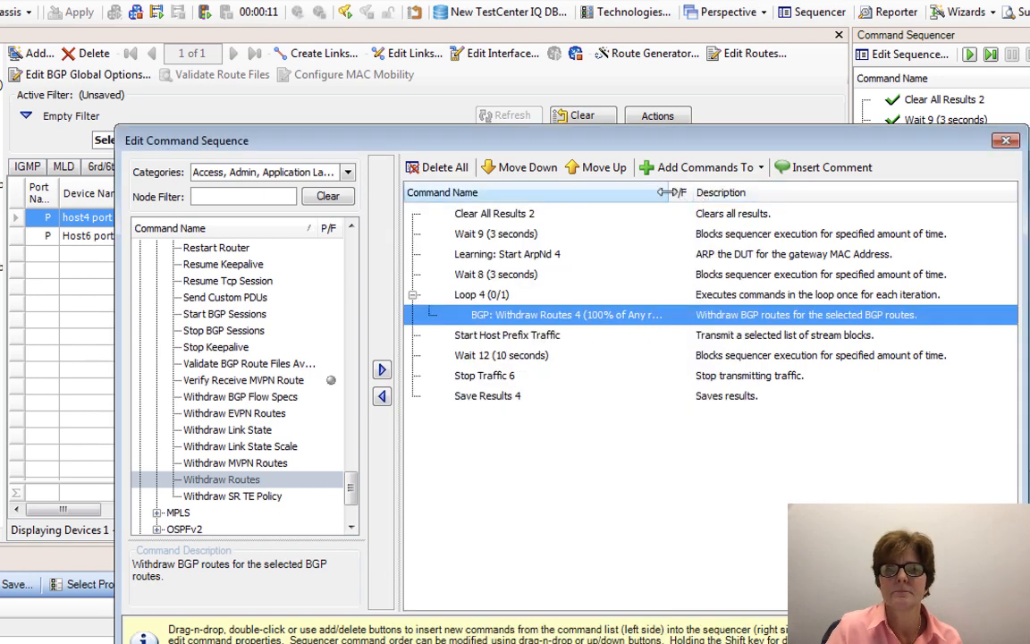
Widen the sequence's Command Name column and exclude Host Prefix BGP from the Withdraw Routes command, leaving only Background BGP selected.
{"action": "left_click_drag", "start_coordinate": [668, 193], "coordinate": [769, 190]}
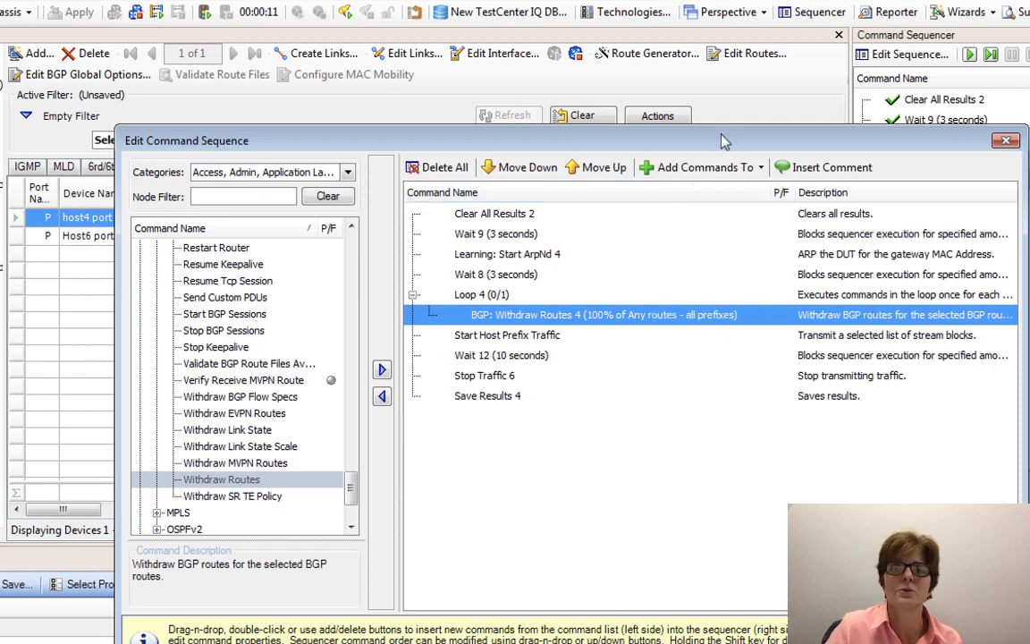
{"action": "left_click_drag", "start_coordinate": [720, 136], "coordinate": [601, 102]}
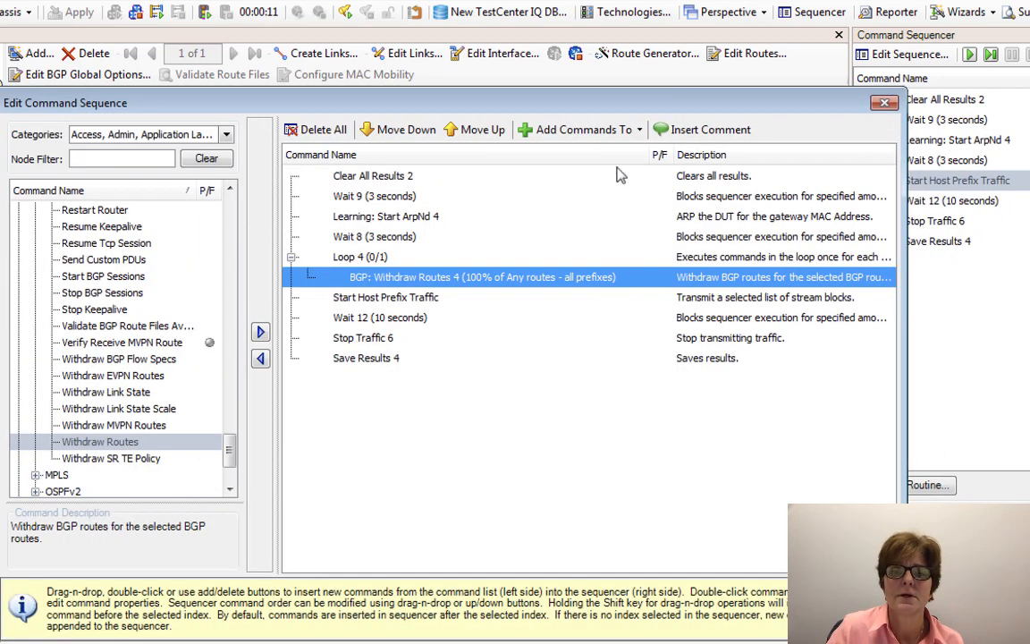
{"action": "double_click", "coordinate": [501, 279]}
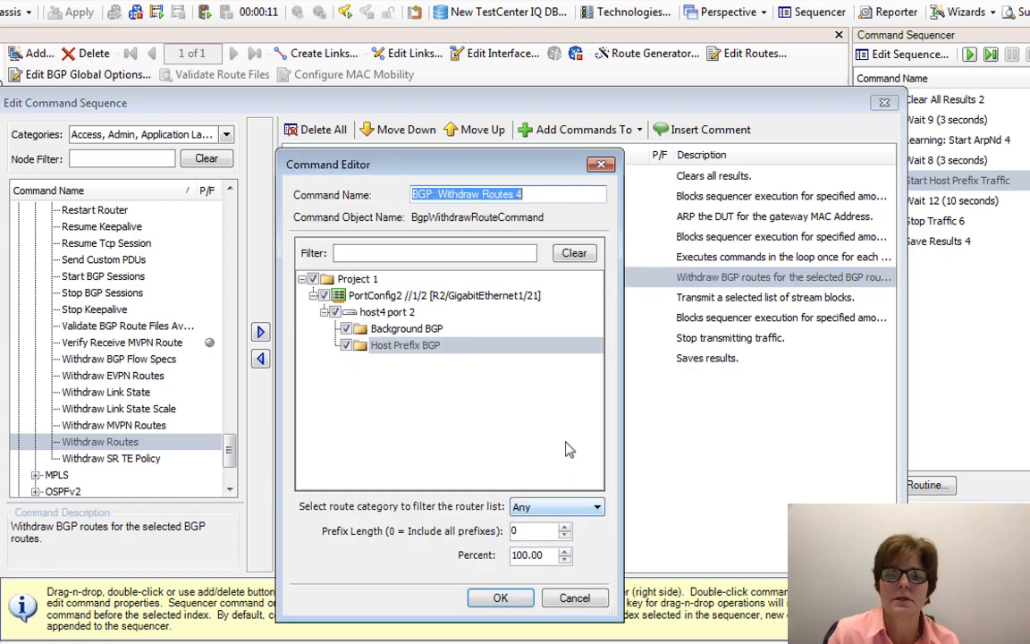
{"action": "left_click", "coordinate": [347, 347]}
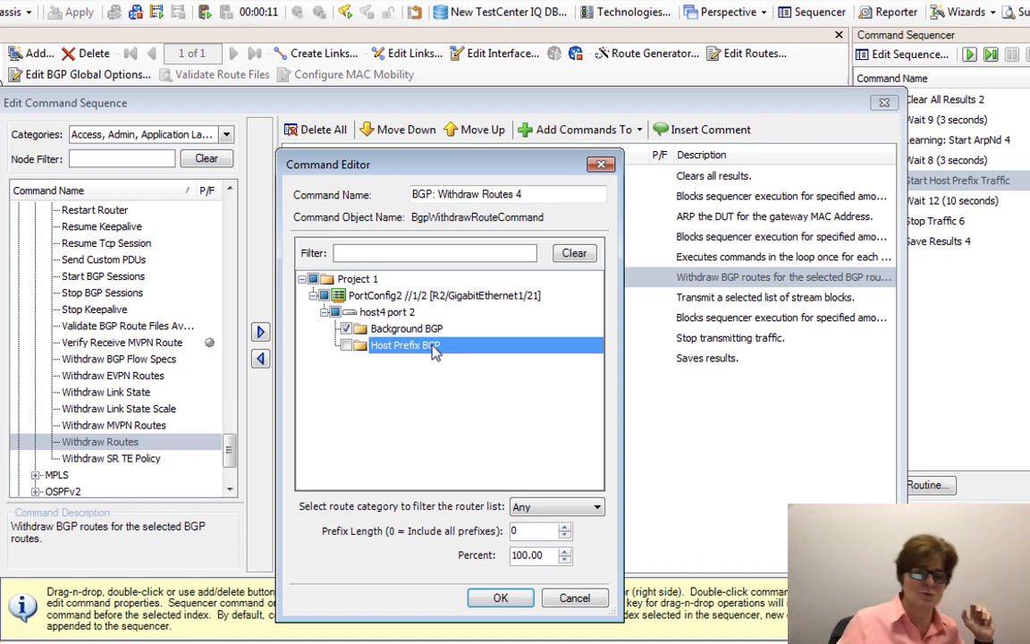
{"action": "left_click", "coordinate": [500, 598]}
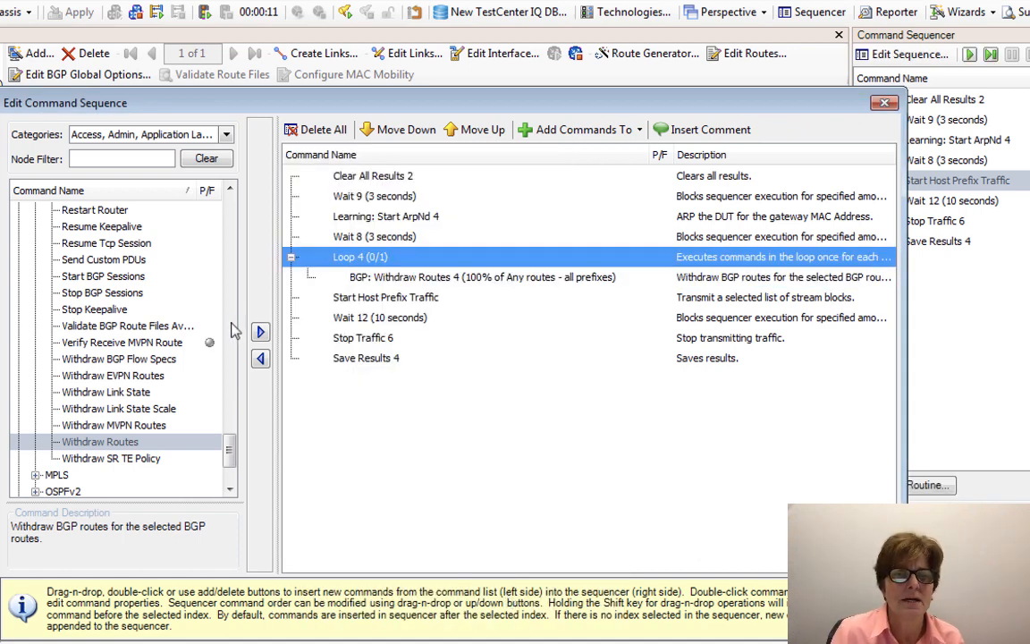
Add a BGP Advertise Routes command to the loop and place it after the Withdraw Routes command.
{"action": "scroll", "coordinate": [230, 330], "scroll_direction": "up", "scroll_amount": 6}
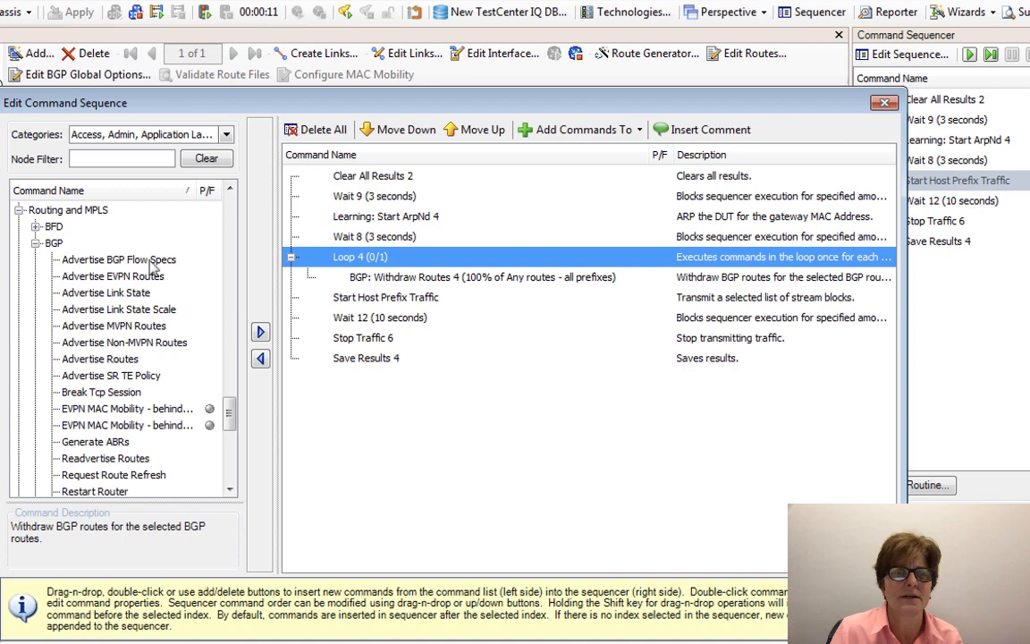
{"action": "left_click", "coordinate": [123, 359]}
{"action": "left_click", "coordinate": [260, 332]}
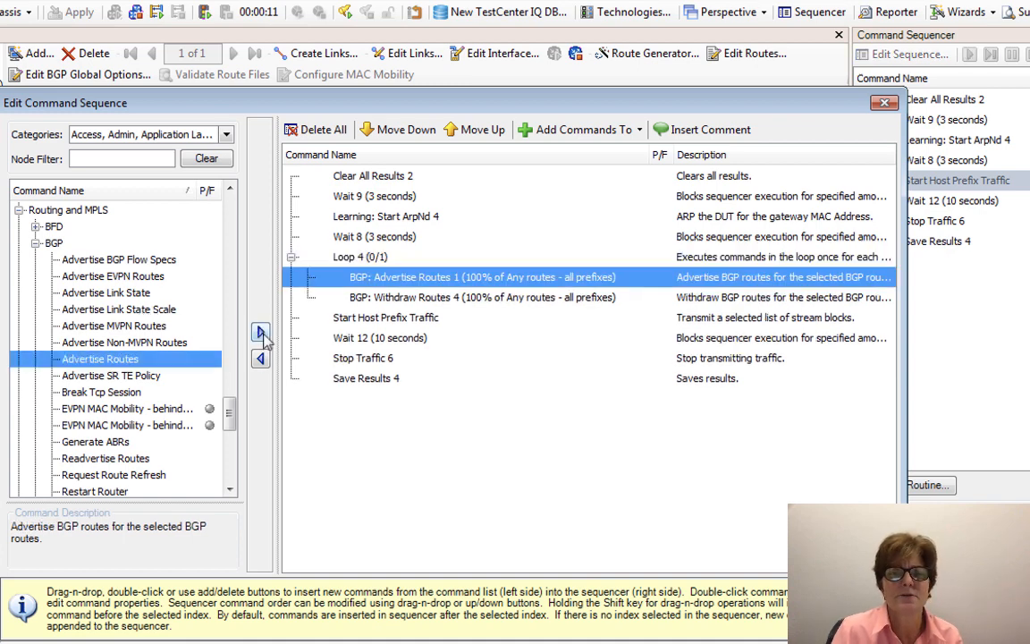
{"action": "left_click_drag", "start_coordinate": [410, 282], "coordinate": [393, 306]}
Exclude Host Prefix BGP from the Advertise Routes command, leaving only Background BGP selected.
{"action": "double_click", "coordinate": [372, 299]}
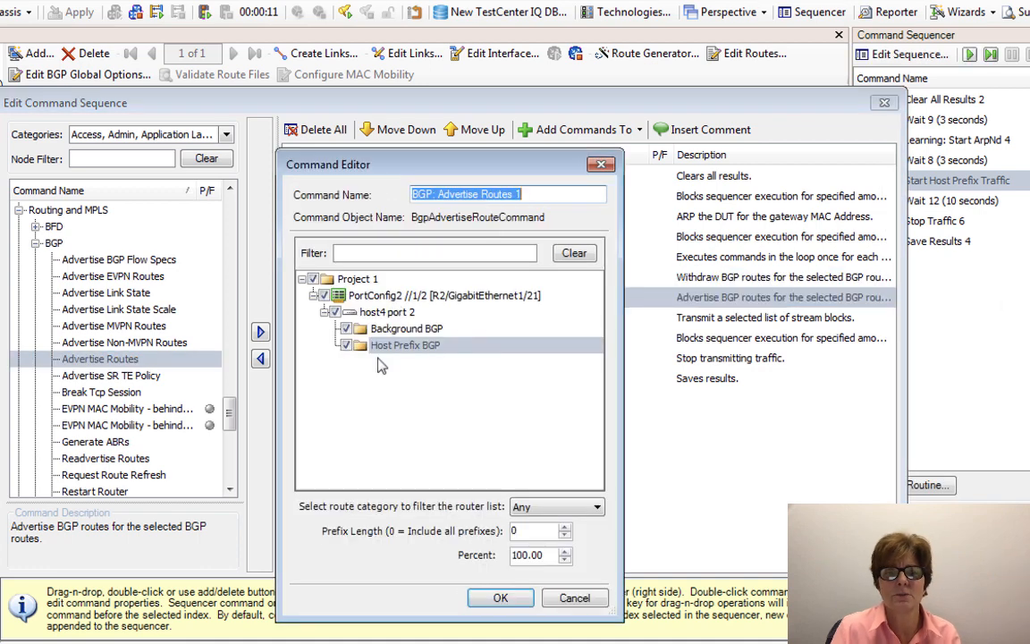
{"action": "left_click", "coordinate": [346, 346]}
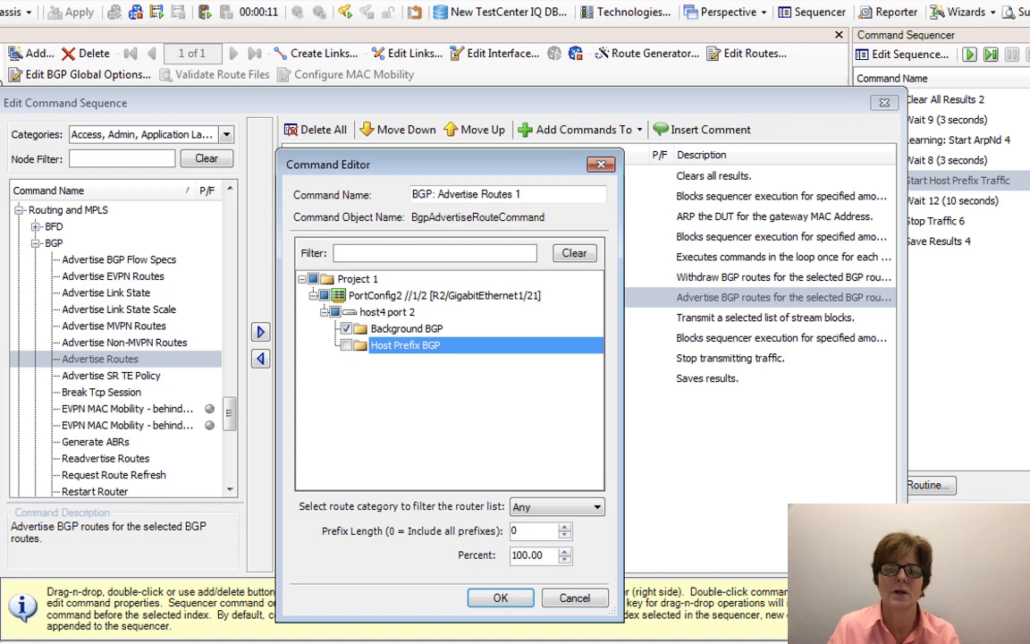
{"action": "left_click", "coordinate": [500, 599]}
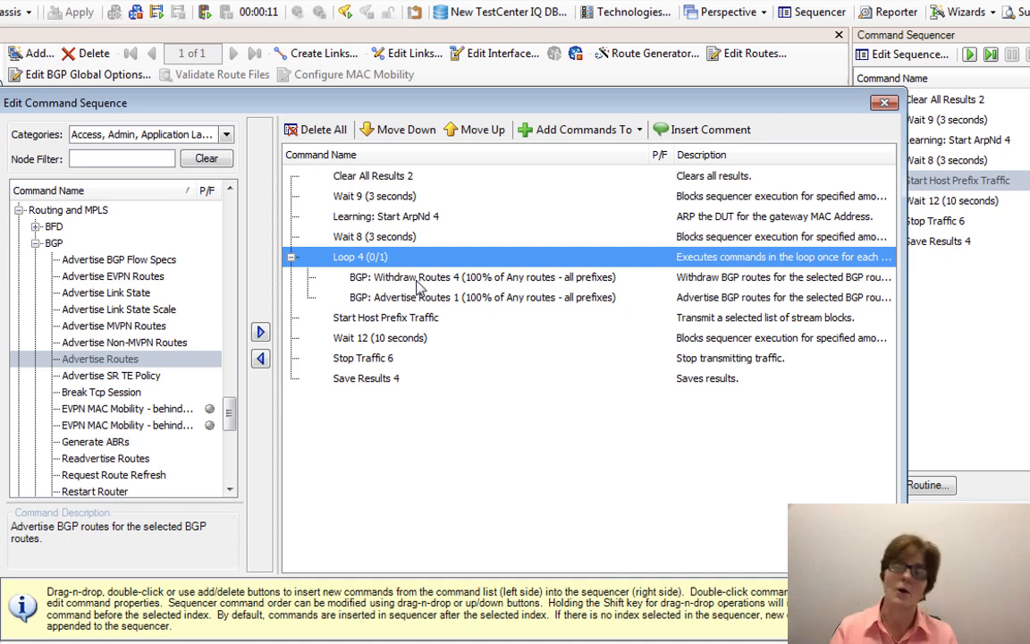
Move Start Host Prefix Traffic and the 10-second Wait 12 command ahead of the loop.
{"action": "left_click", "coordinate": [375, 320]}
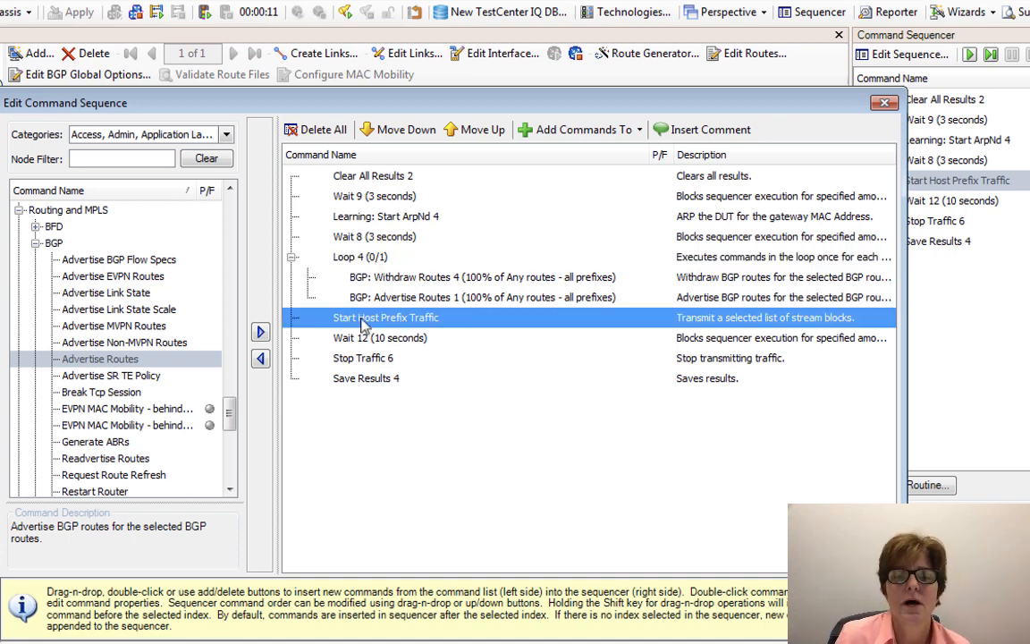
{"action": "left_click_drag", "start_coordinate": [362, 323], "coordinate": [350, 242]}
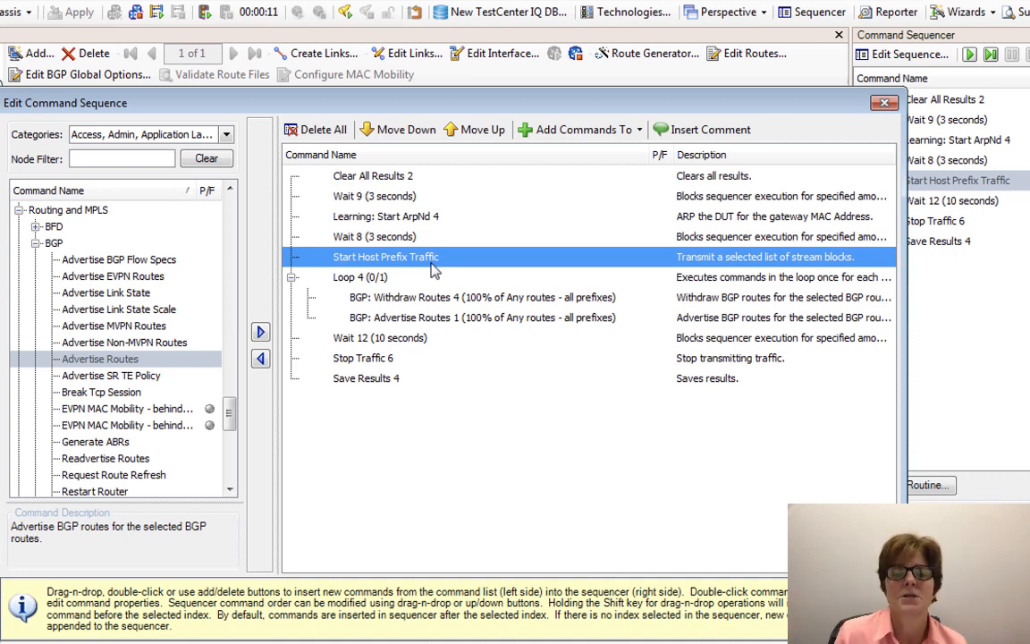
{"action": "left_click", "coordinate": [359, 338]}
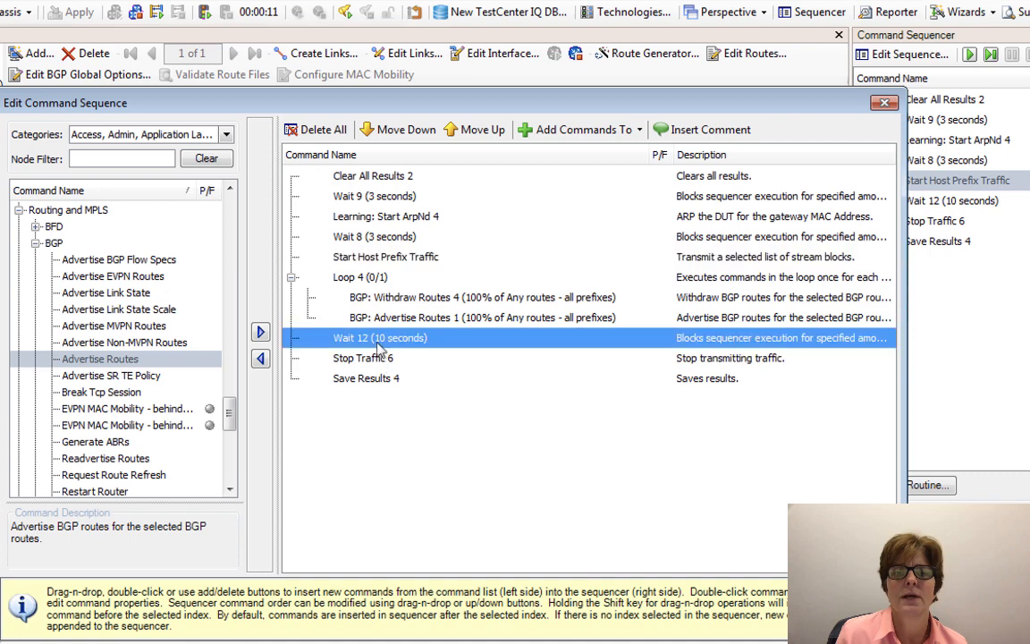
{"action": "left_click_drag", "start_coordinate": [365, 347], "coordinate": [382, 281]}
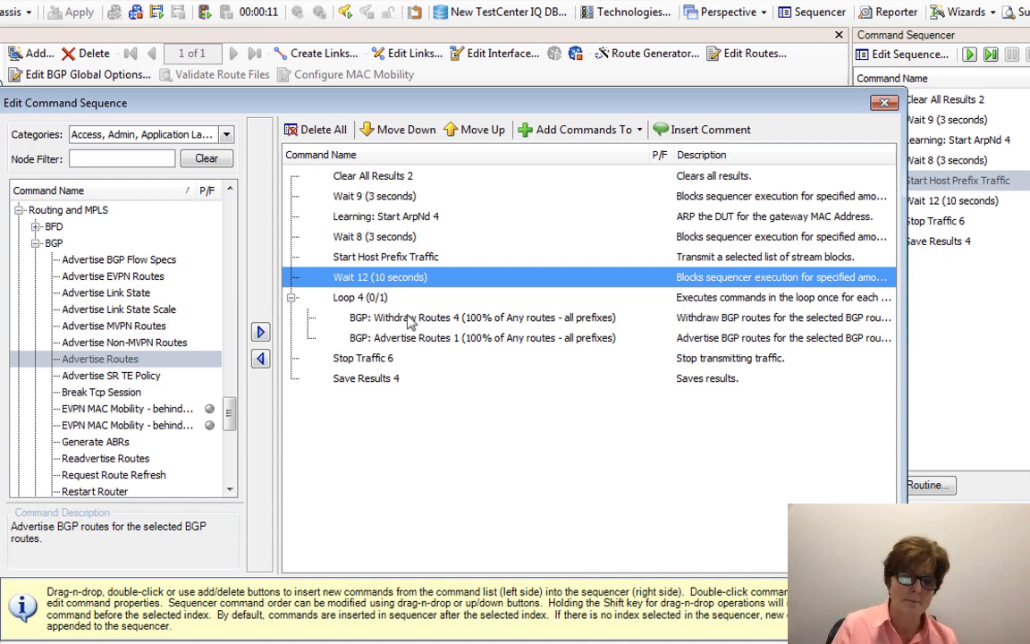
Add a Wait command to the loop between the BGP Withdraw Routes and Advertise Routes commands.
{"action": "left_click", "coordinate": [19, 209]}
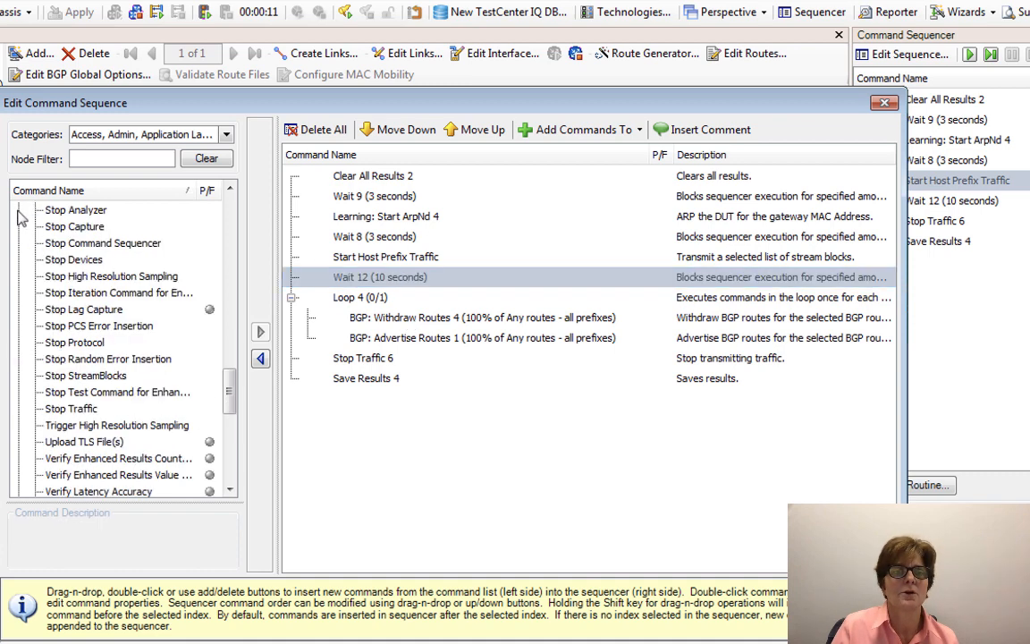
{"action": "scroll", "coordinate": [228, 276], "scroll_direction": "up", "scroll_amount": 6}
{"action": "scroll", "coordinate": [231, 273], "scroll_direction": "up", "scroll_amount": 6}
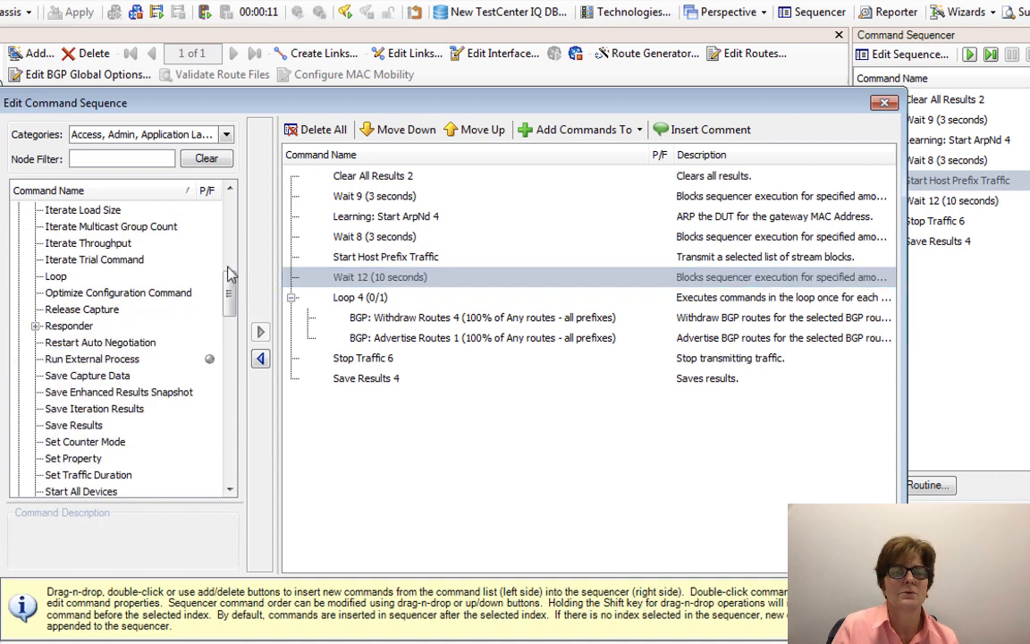
{"action": "scroll", "coordinate": [233, 259], "scroll_direction": "up", "scroll_amount": 8}
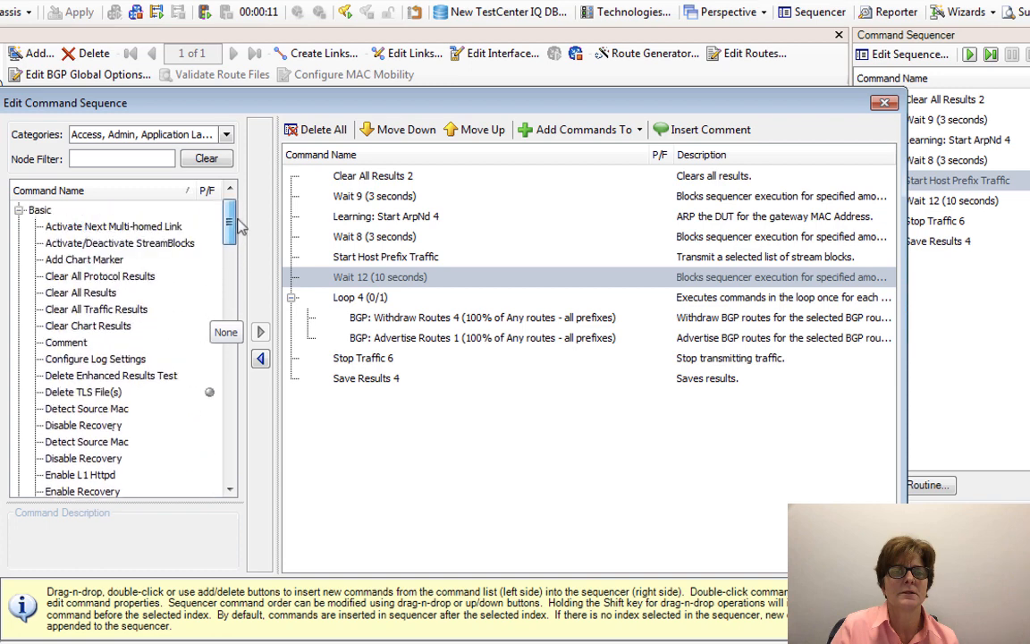
{"action": "left_click_drag", "start_coordinate": [237, 220], "coordinate": [229, 363]}
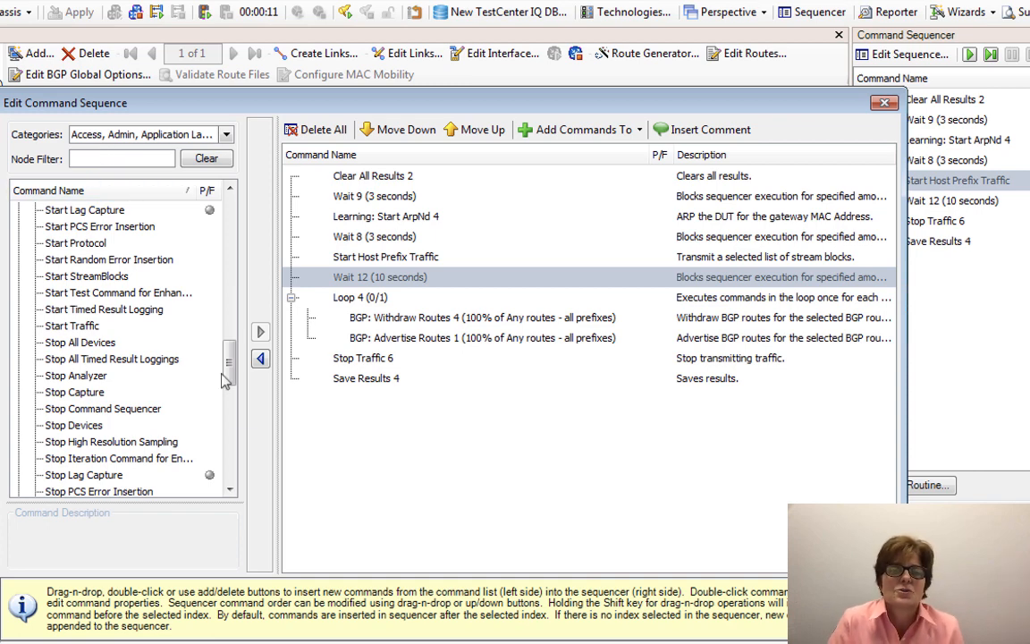
{"action": "left_click_drag", "start_coordinate": [228, 374], "coordinate": [229, 407]}
{"action": "scroll", "coordinate": [228, 407], "scroll_direction": "down", "scroll_amount": 3}
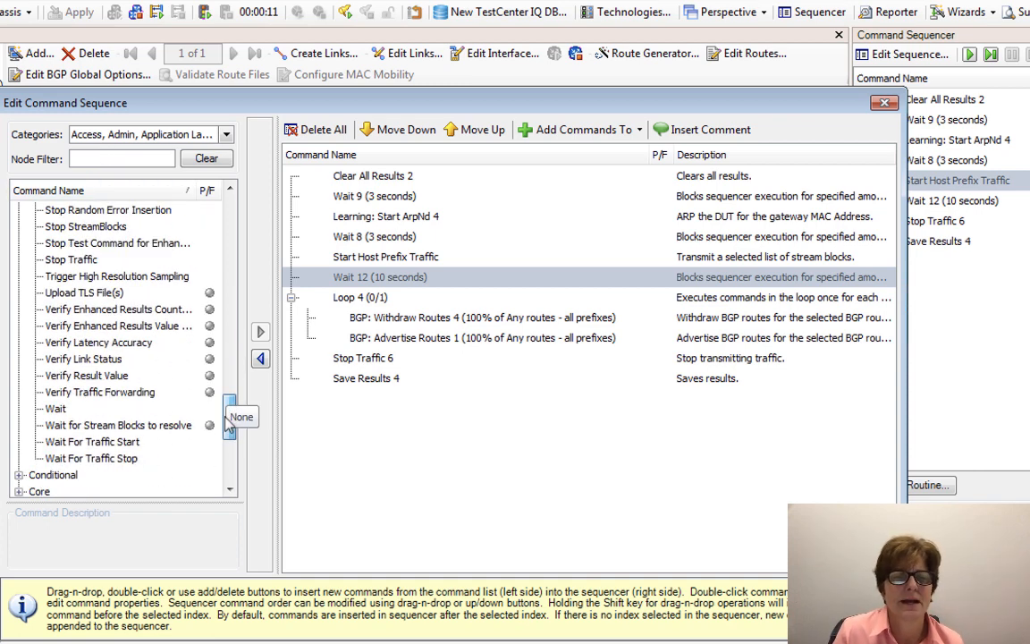
{"action": "left_click", "coordinate": [57, 409]}
{"action": "left_click_drag", "start_coordinate": [56, 413], "coordinate": [398, 345]}
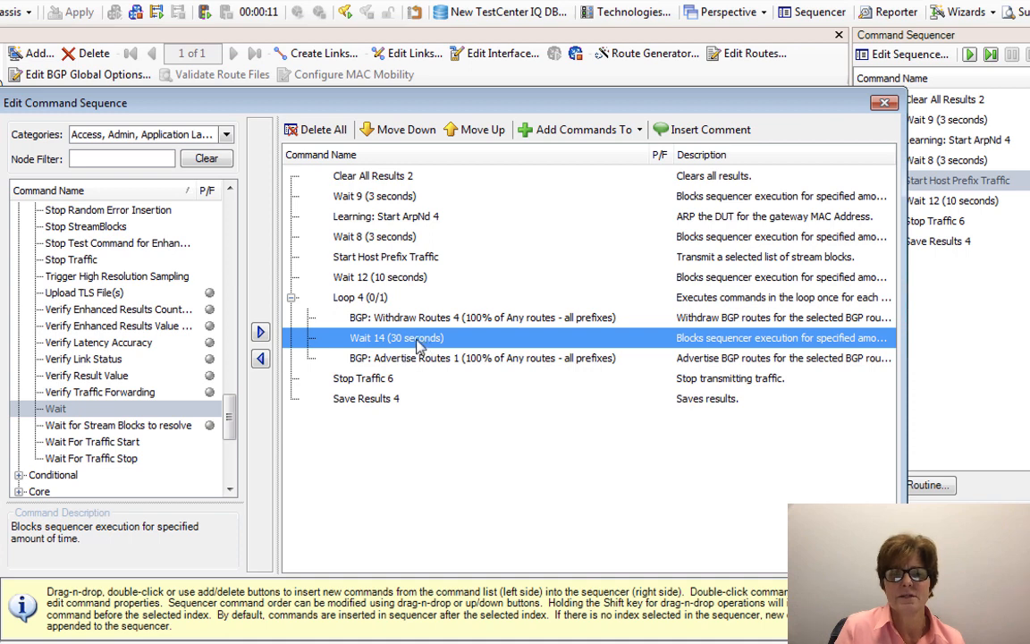
Set the Wait Time of the wait that follows Withdraw Routes to 10 seconds.
{"action": "double_click", "coordinate": [417, 344]}
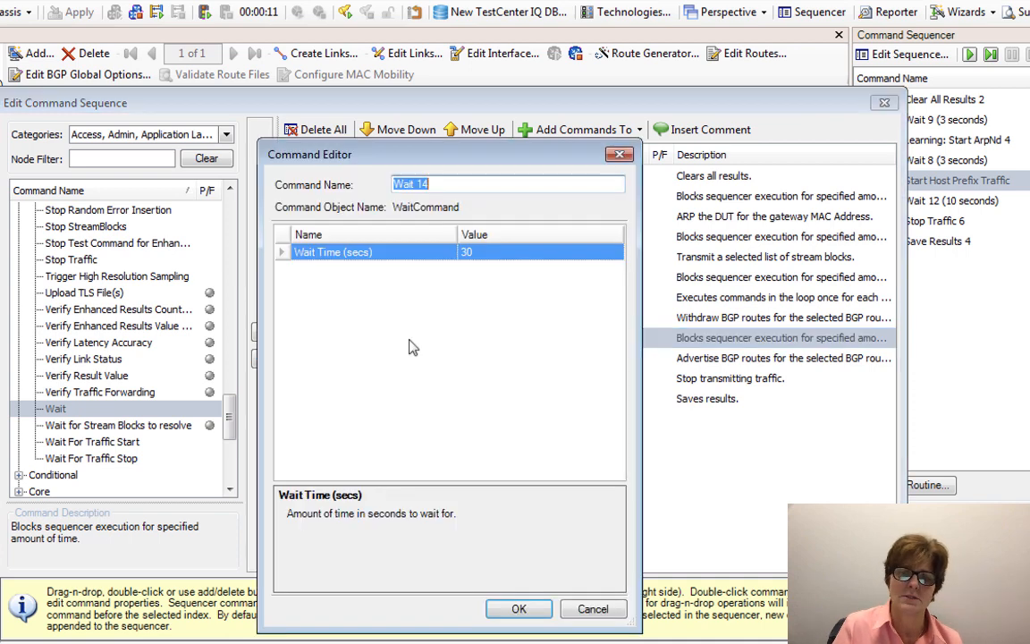
{"action": "left_click", "coordinate": [487, 253]}
{"action": "double_click", "coordinate": [487, 254]}
{"action": "type", "text": "10"}
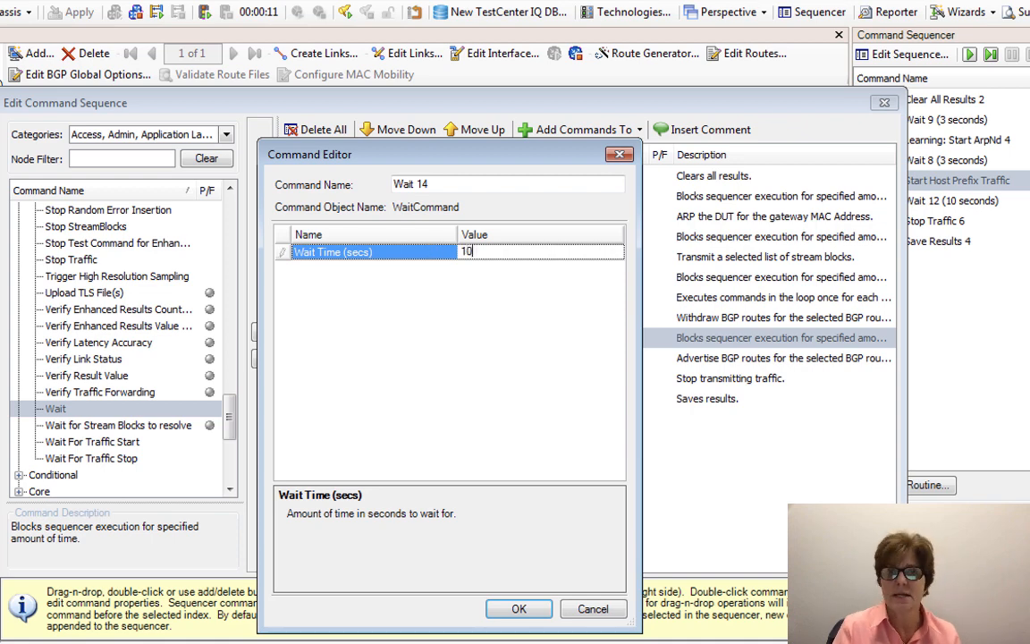
{"action": "left_click", "coordinate": [518, 609]}
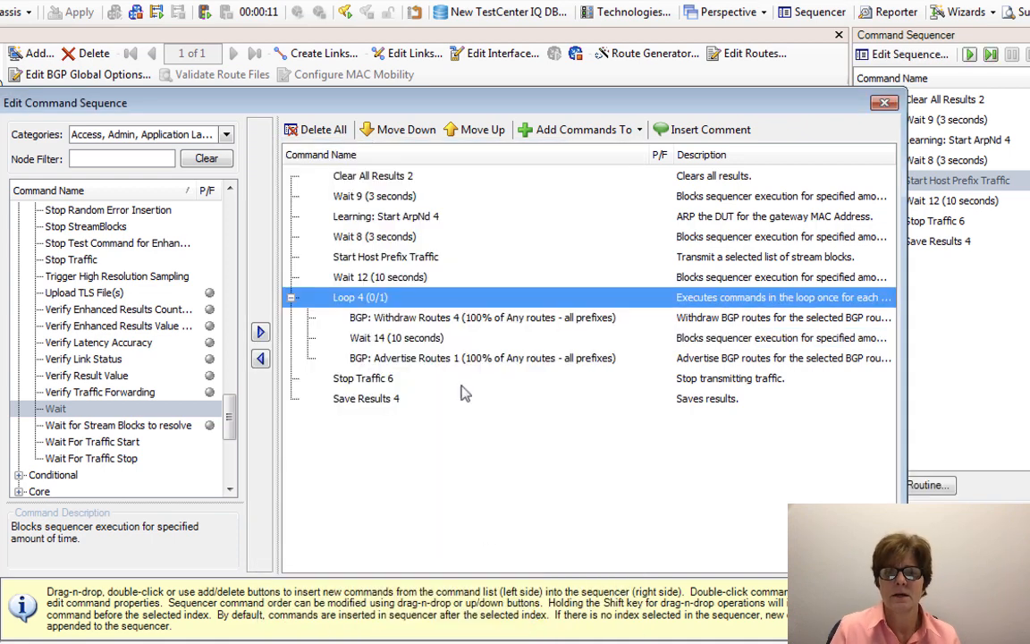
Add a second Wait command to the loop and place it after the BGP Advertise Routes command.
{"action": "left_click", "coordinate": [414, 337]}
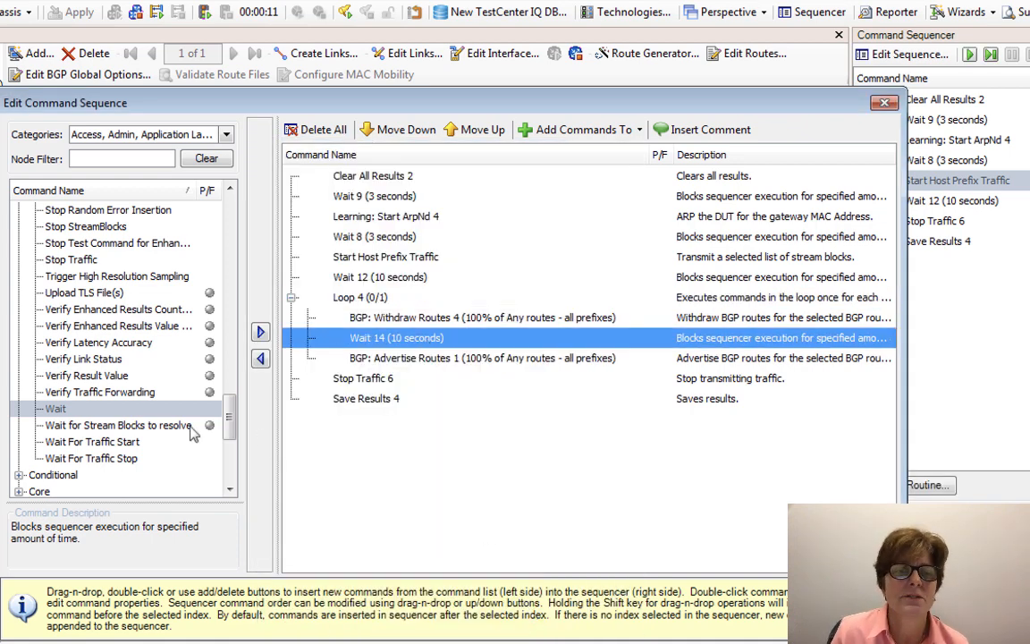
{"action": "left_click", "coordinate": [260, 333]}
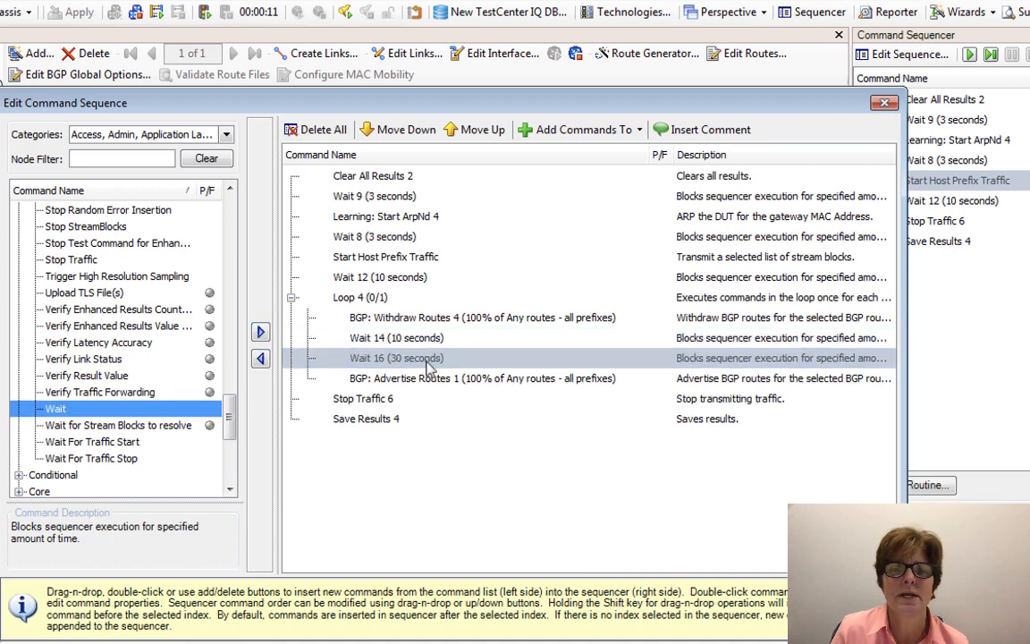
{"action": "mouse_move", "coordinate": [427, 361]}
{"action": "left_mouse_down"}
{"action": "mouse_move", "coordinate": [427, 393]}
{"action": "mouse_move", "coordinate": [377, 379]}
{"action": "left_mouse_up"}
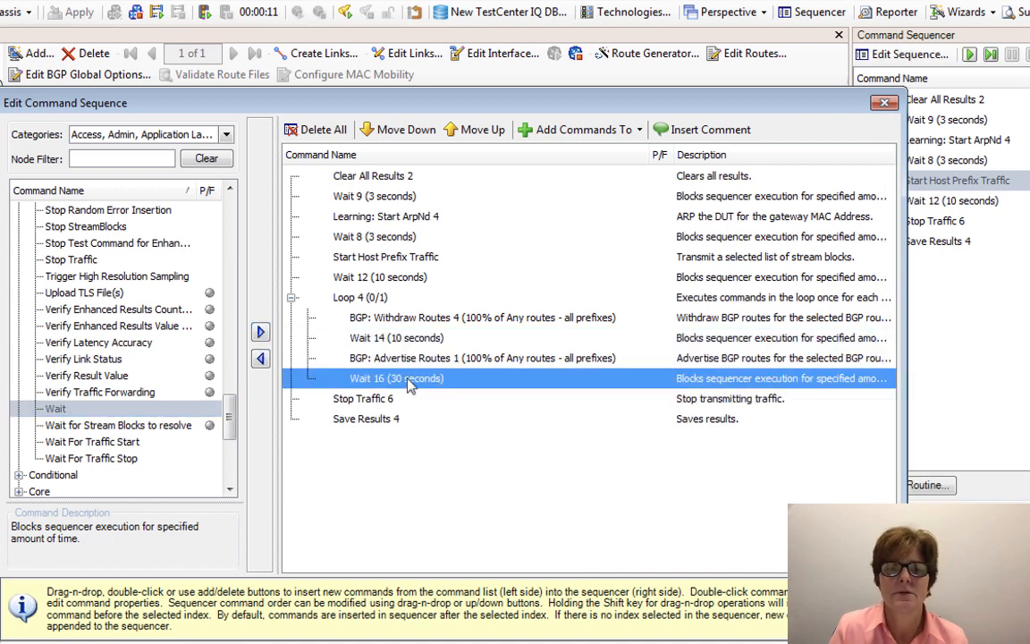
Set the Wait Time of the wait that follows Advertise Routes to 10 seconds.
{"action": "double_click", "coordinate": [375, 377]}
{"action": "left_click", "coordinate": [495, 252]}
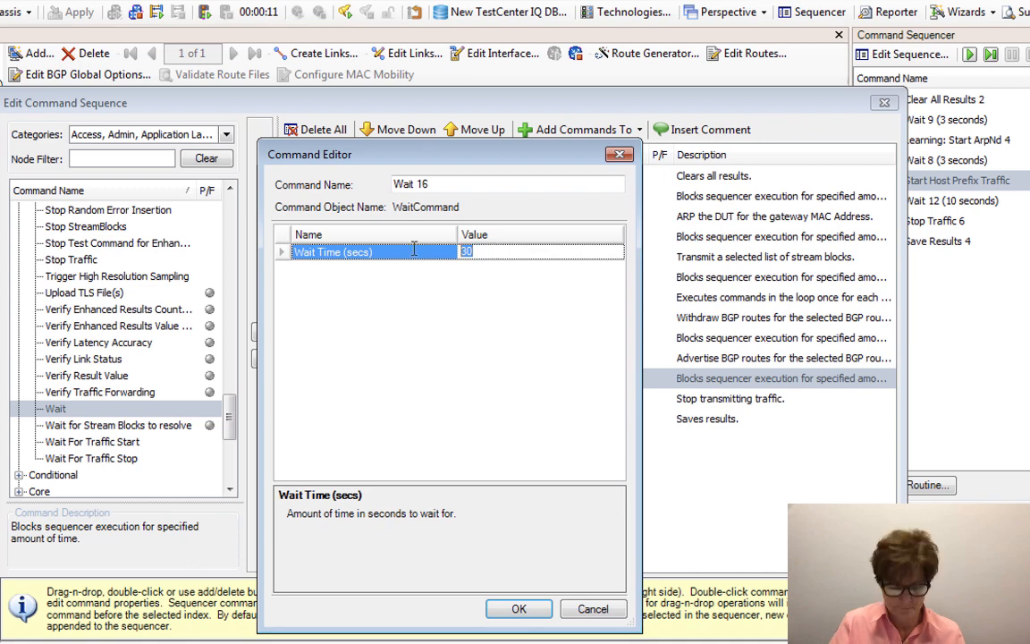
{"action": "type", "text": "1"}
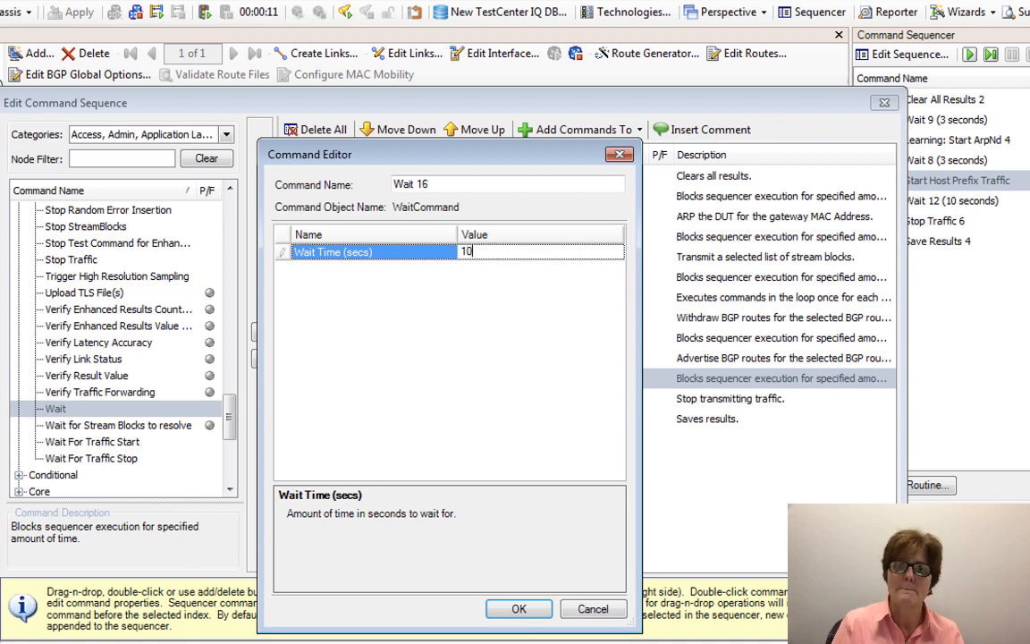
{"action": "left_click", "coordinate": [519, 608]}
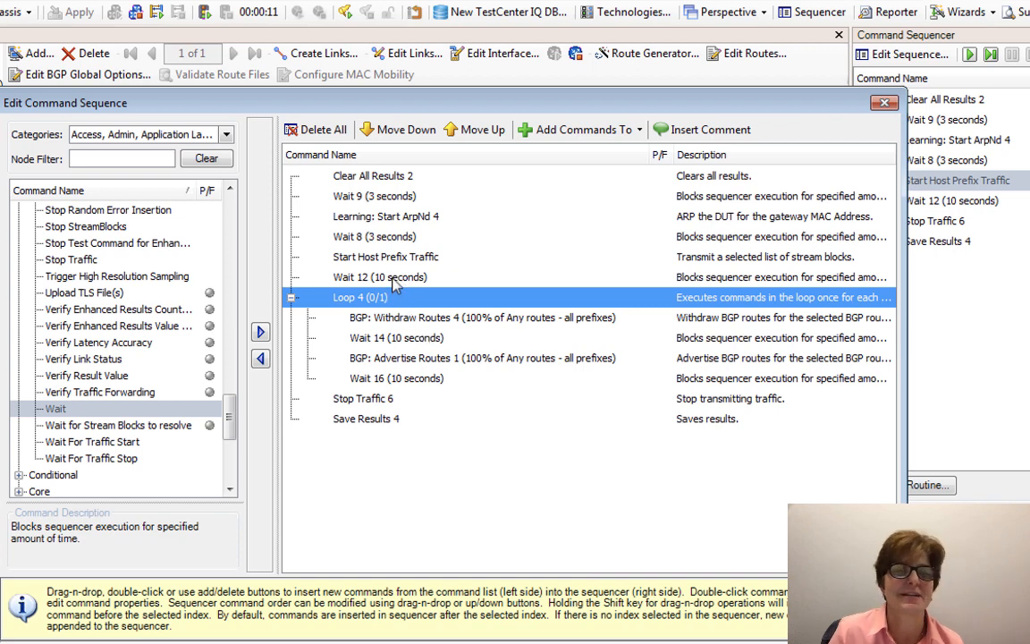
Set the loop's fixed number of loops to 2.
{"action": "double_click", "coordinate": [359, 296]}
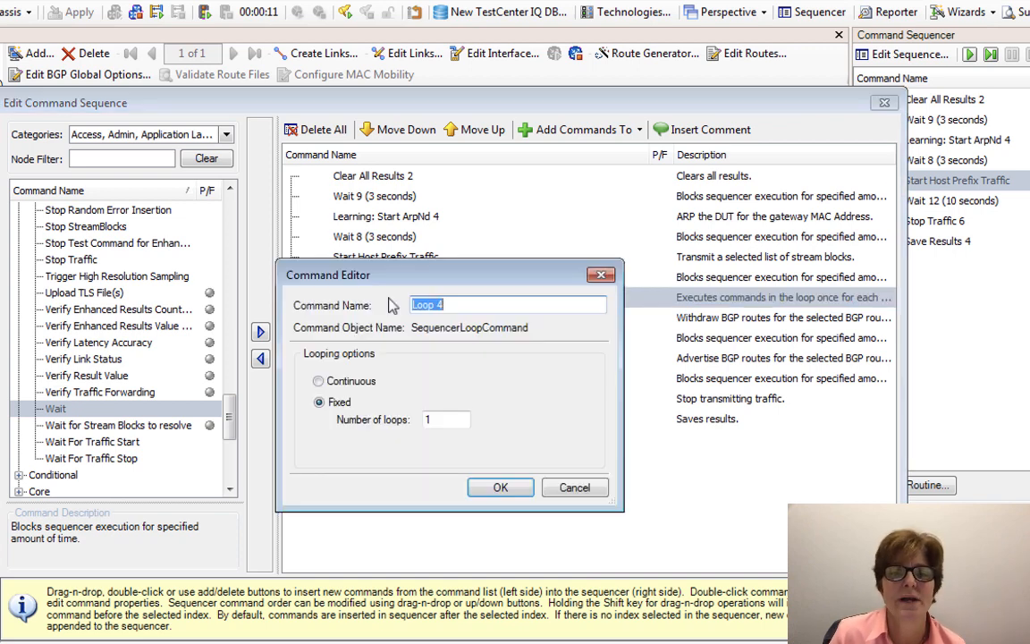
{"action": "double_click", "coordinate": [443, 420]}
{"action": "type", "text": "2"}
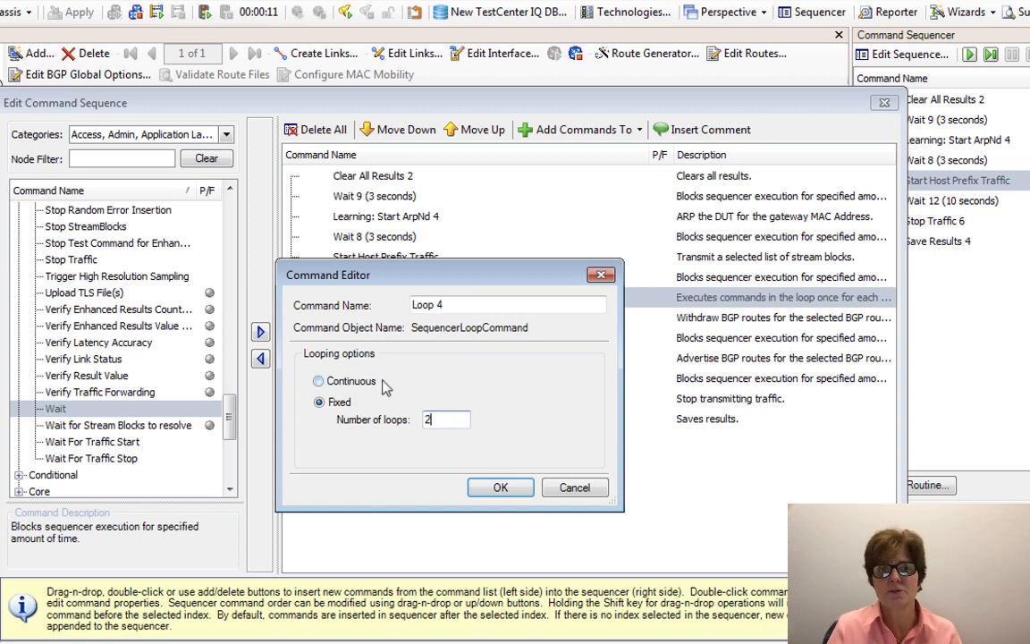
{"action": "left_click", "coordinate": [521, 488]}
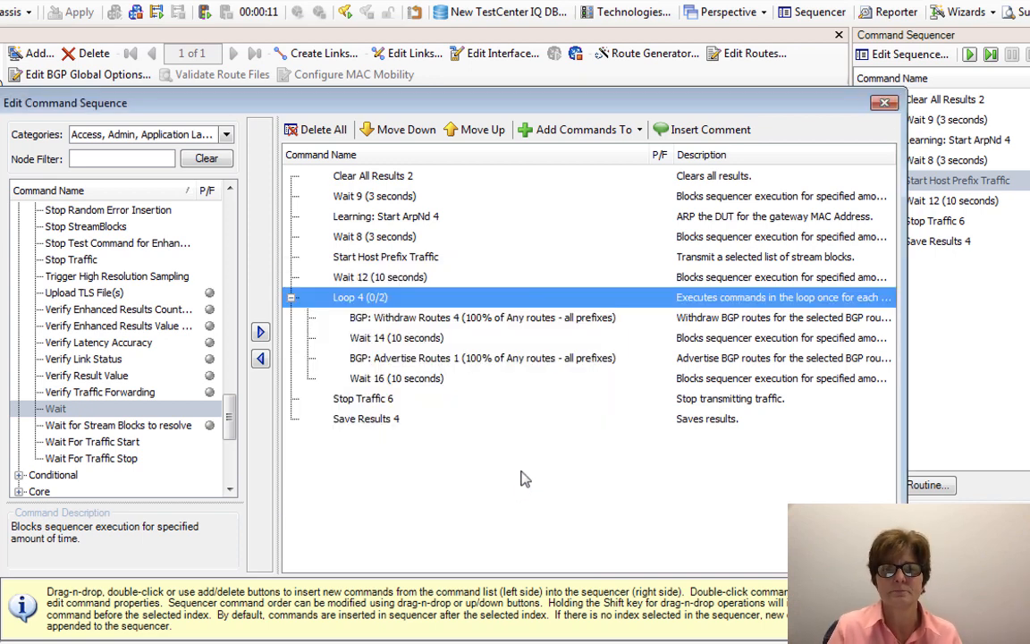
Rename the loop command as BGP Churn.
{"action": "double_click", "coordinate": [357, 293]}
{"action": "left_click", "coordinate": [465, 304]}
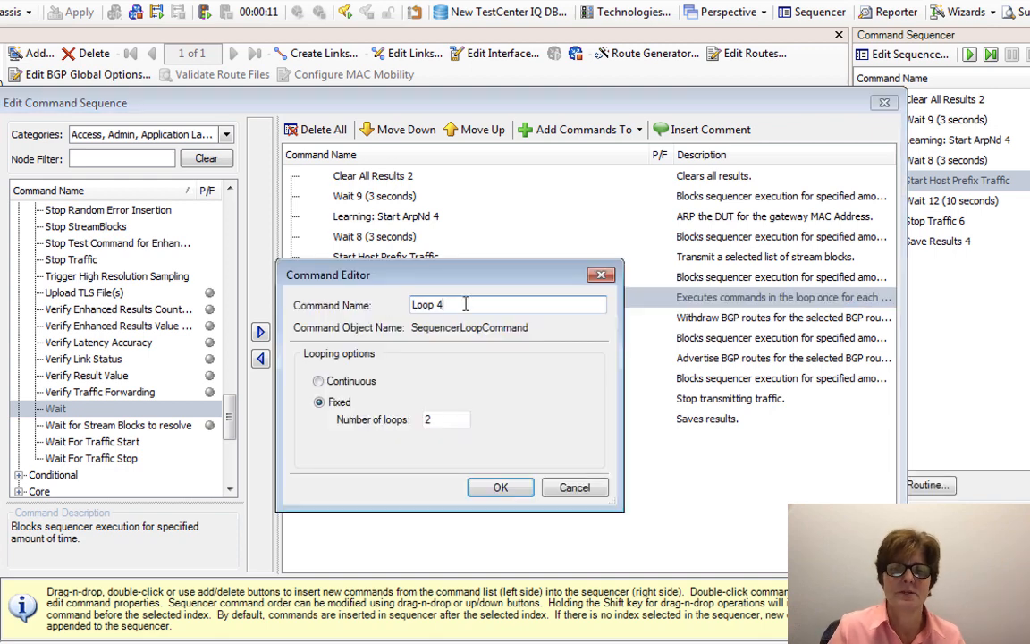
{"action": "left_click_drag", "start_coordinate": [464, 304], "coordinate": [347, 297]}
{"action": "type", "text": "BGP Churn"}
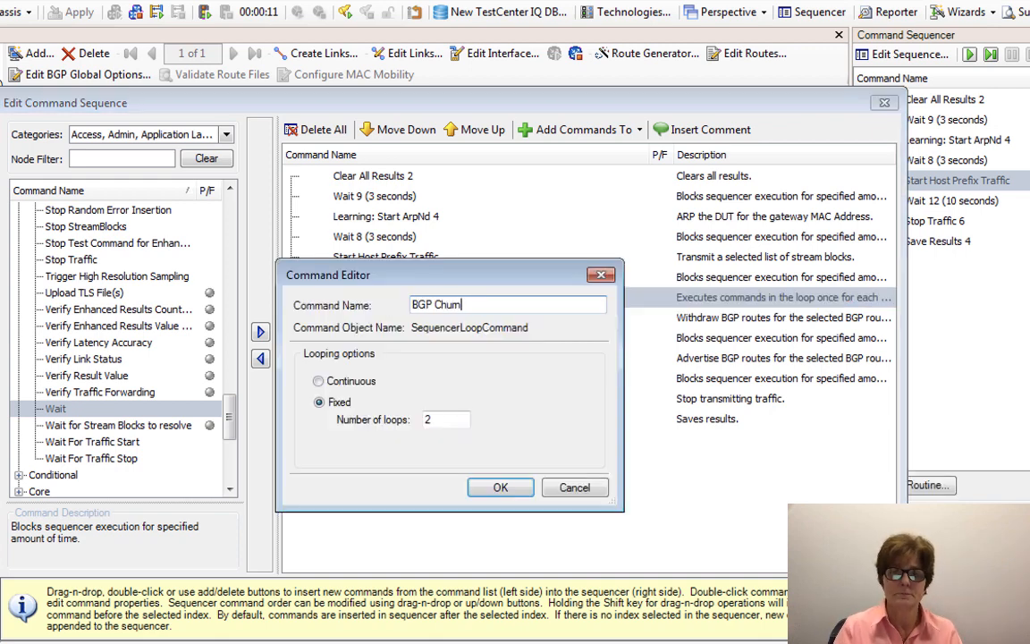
{"action": "left_click", "coordinate": [516, 487]}
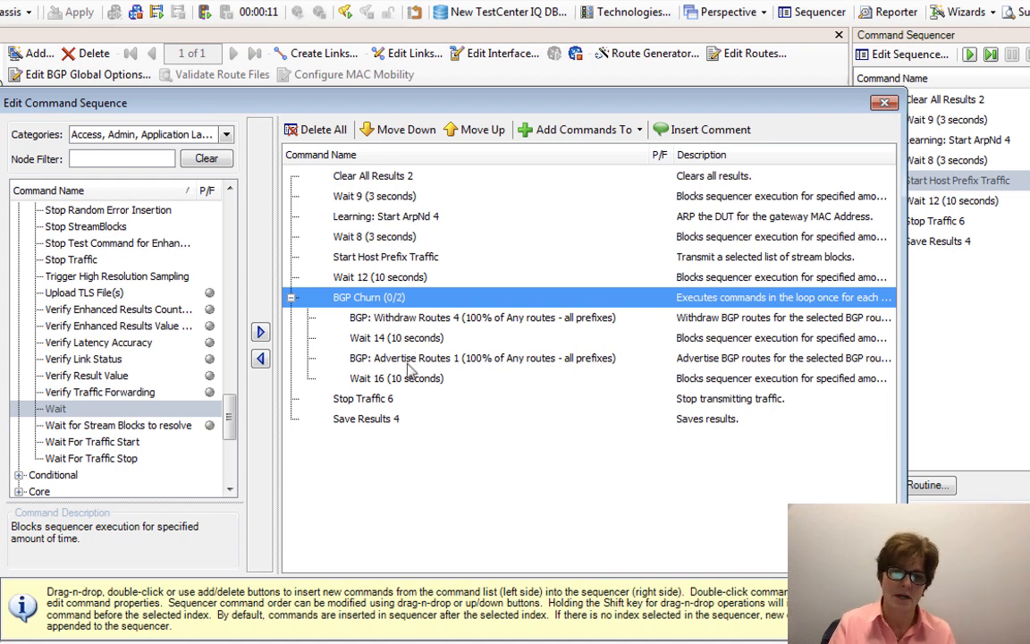
Set the Wait Time of both wait commands inside the BGP Churn loop to 5 seconds.
{"action": "double_click", "coordinate": [372, 337]}
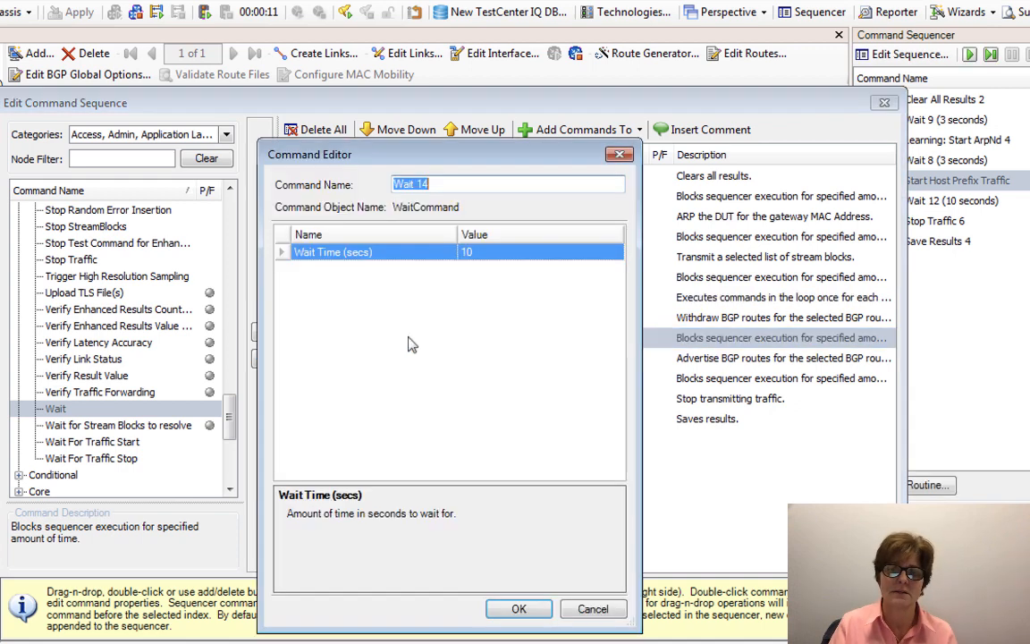
{"action": "left_click", "coordinate": [494, 252]}
{"action": "type", "text": "5"}
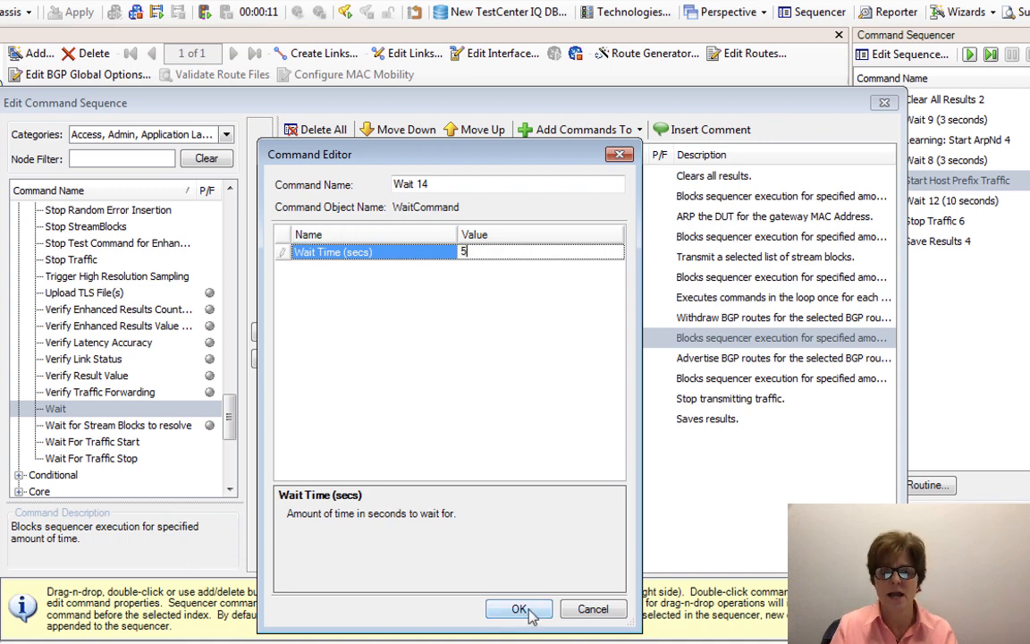
{"action": "left_click", "coordinate": [519, 609]}
{"action": "double_click", "coordinate": [414, 382]}
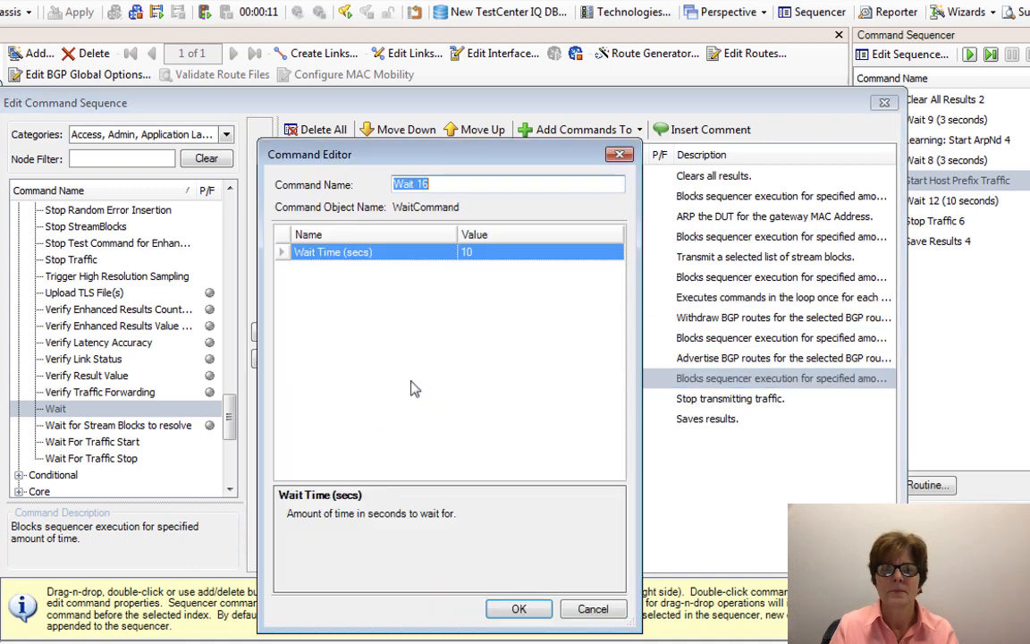
{"action": "left_click", "coordinate": [476, 253]}
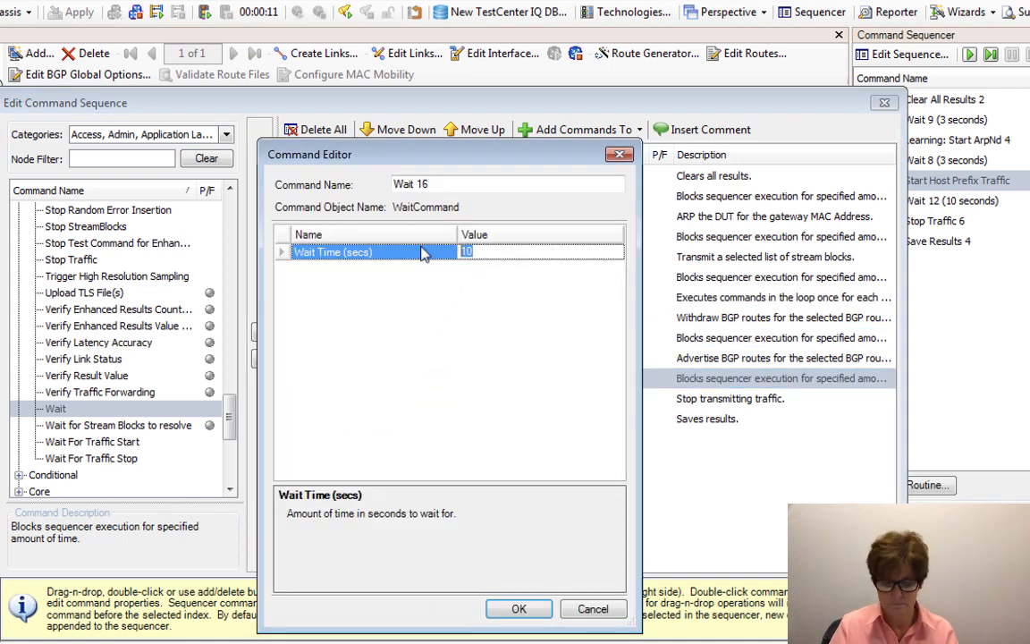
{"action": "type", "text": "5"}
{"action": "left_click", "coordinate": [521, 609]}
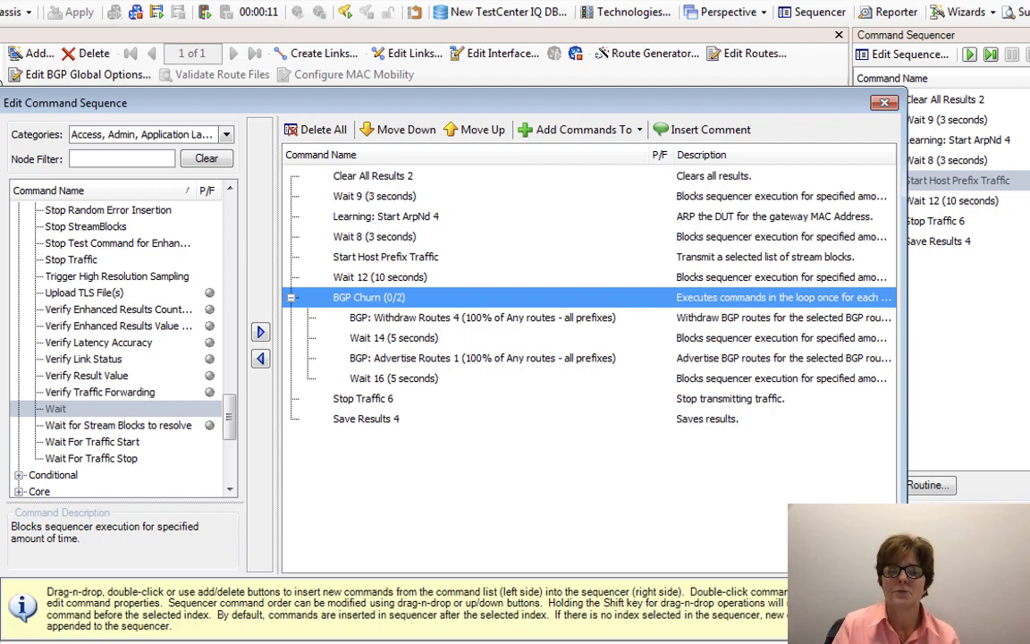
Accept the edited command sequence and widen the Command Sequencer pane.
{"action": "left_click", "coordinate": [663, 474]}
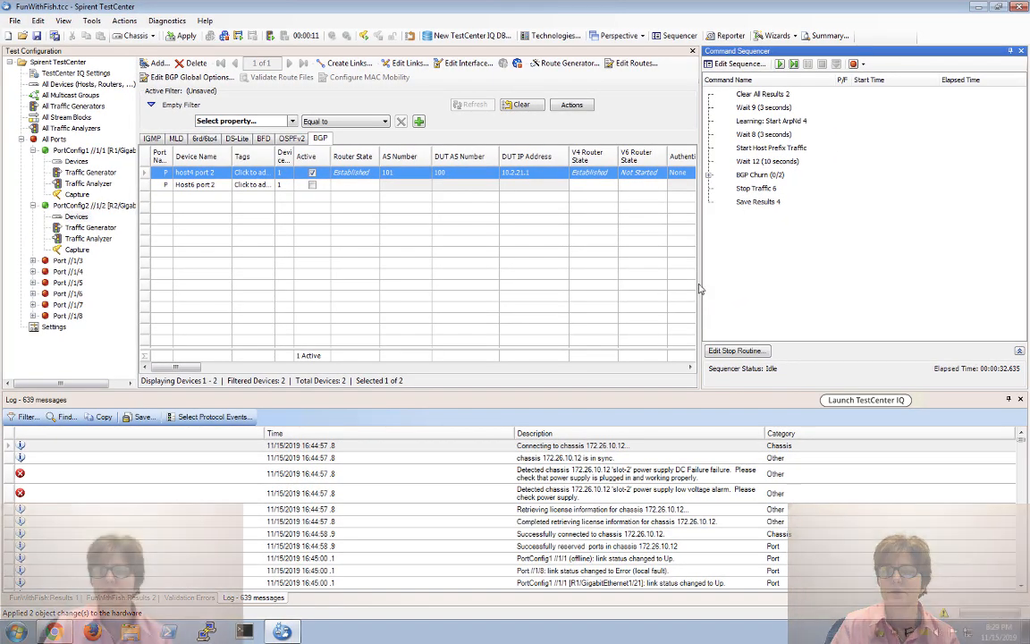
{"action": "left_click_drag", "start_coordinate": [700, 283], "coordinate": [633, 283]}
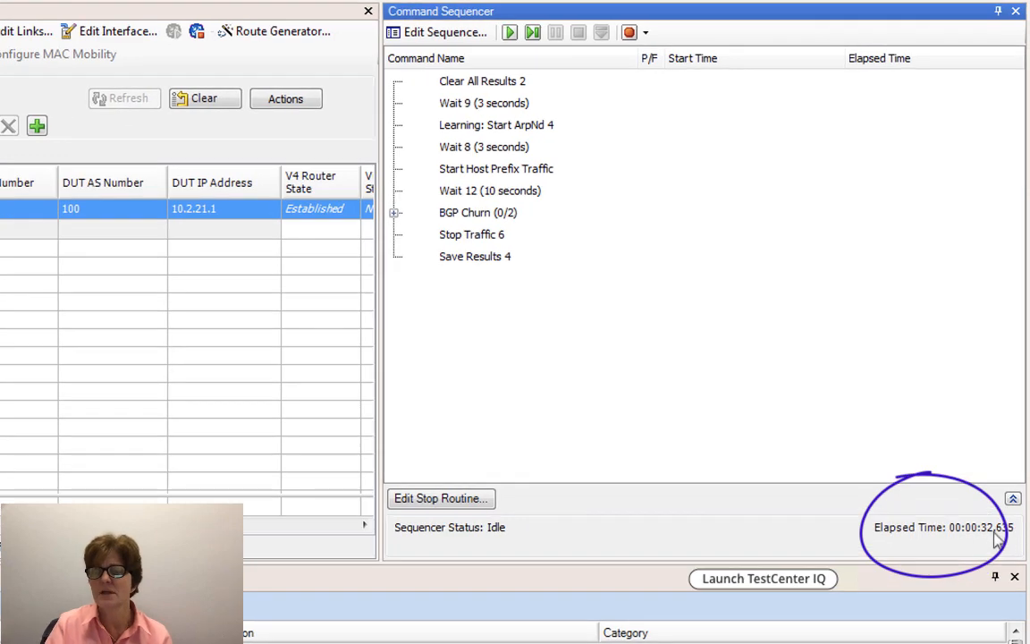
Expand the BGP Churn loop, set its number of loops to 3, and apply the configuration.
{"action": "left_click", "coordinate": [394, 212]}
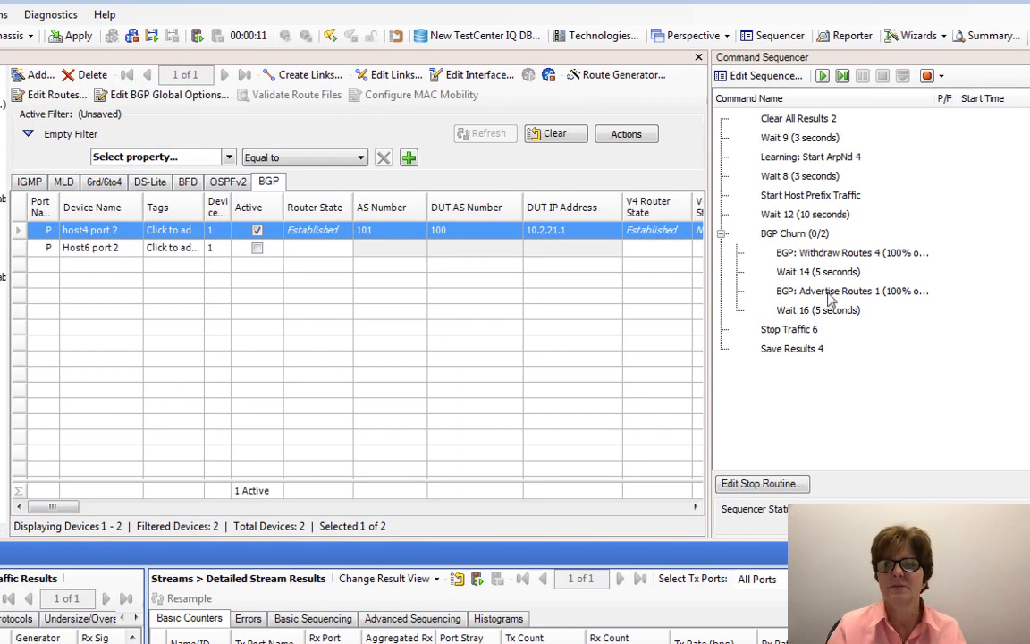
{"action": "double_click", "coordinate": [819, 235]}
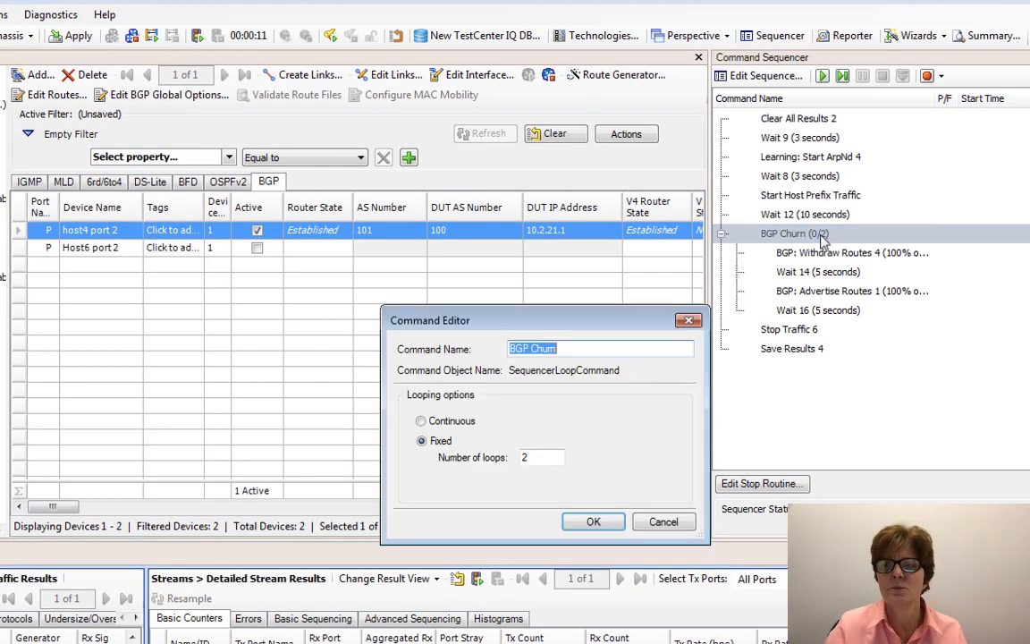
{"action": "left_click", "coordinate": [547, 457]}
{"action": "key", "text": "BackSpace"}
{"action": "type", "text": "3"}
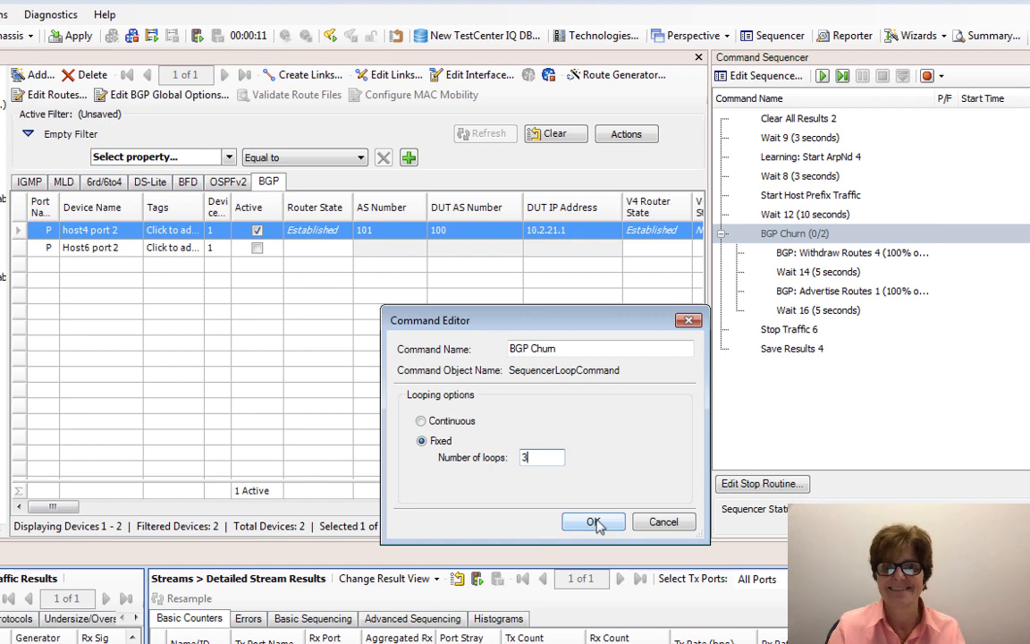
{"action": "left_click", "coordinate": [592, 521]}
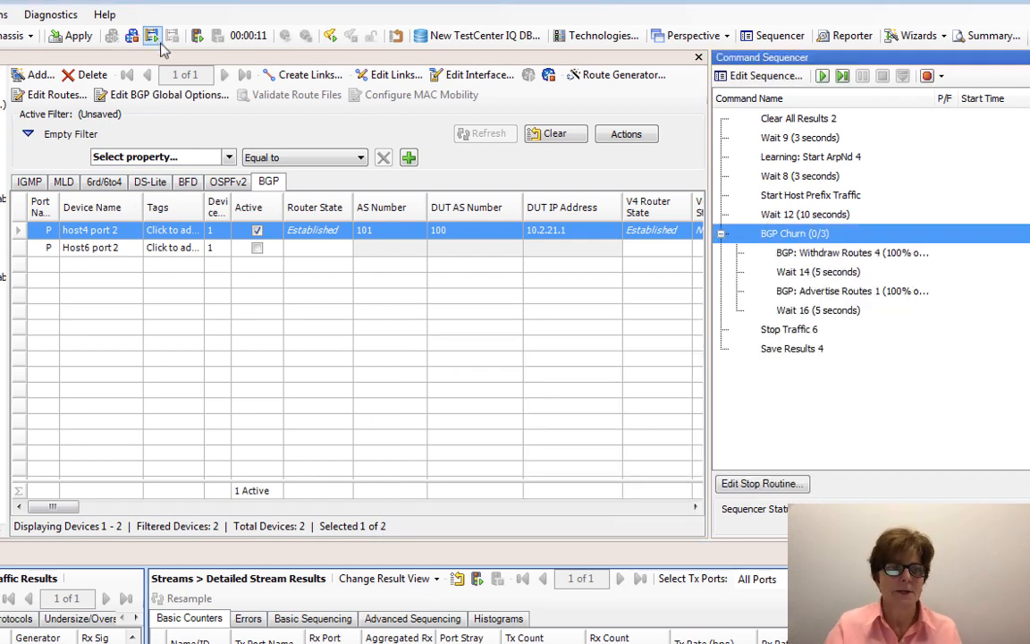
{"action": "left_click", "coordinate": [78, 38]}
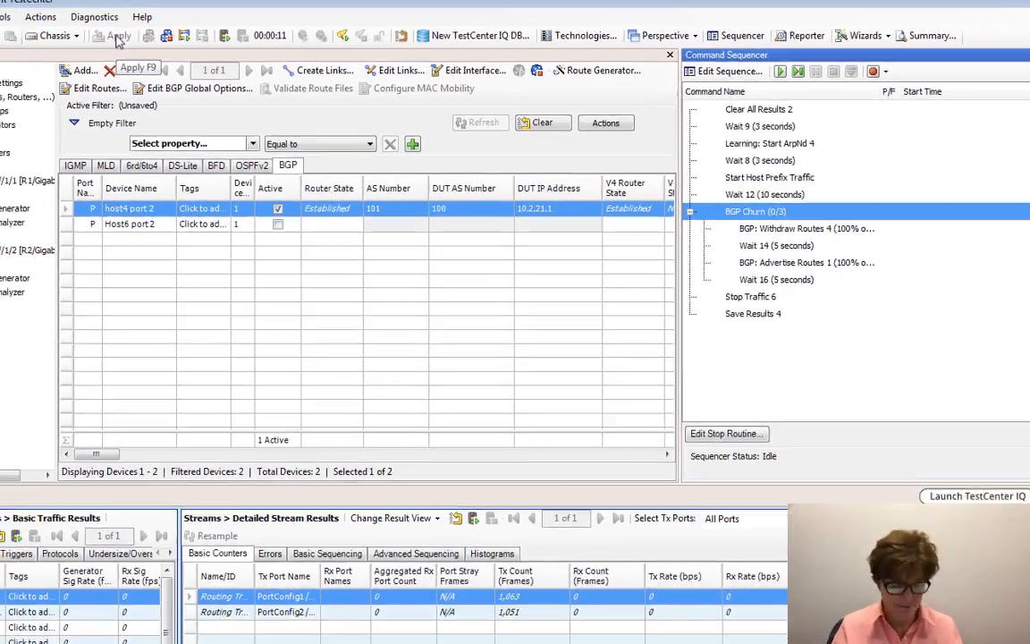
Switch to the iTerm2 session on R2, run "sh ip bgp summary", and examine the neighbor's table version and received prefix count.
{"action": "key", "text": "super+Tab"}
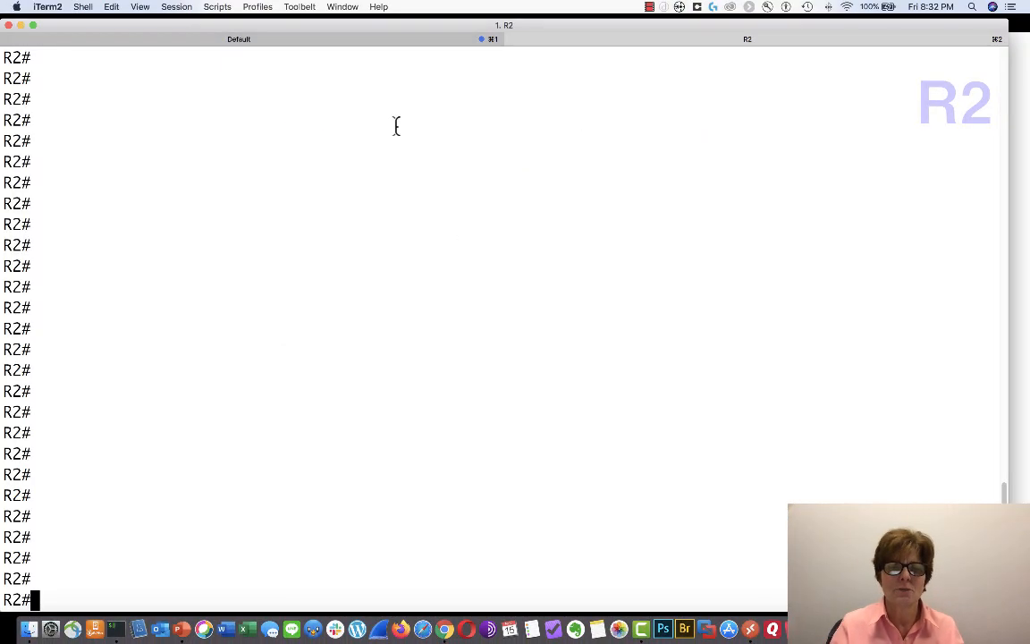
{"action": "type", "text": "sh ip b"}
{"action": "type", "text": "gp sum"}
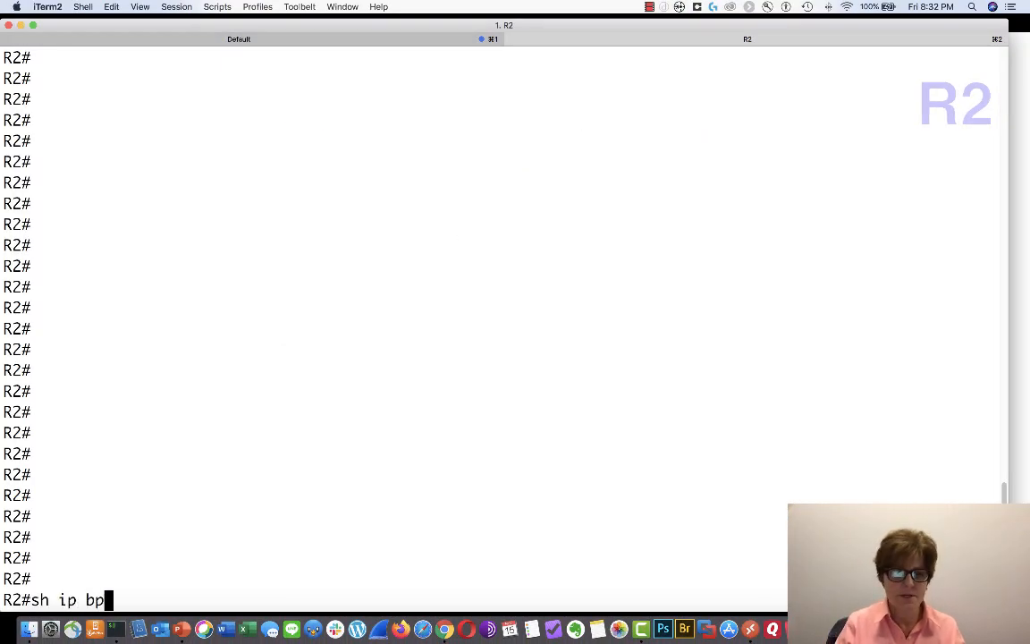
{"action": "key", "text": "Tab"}
{"action": "key", "text": "Return"}
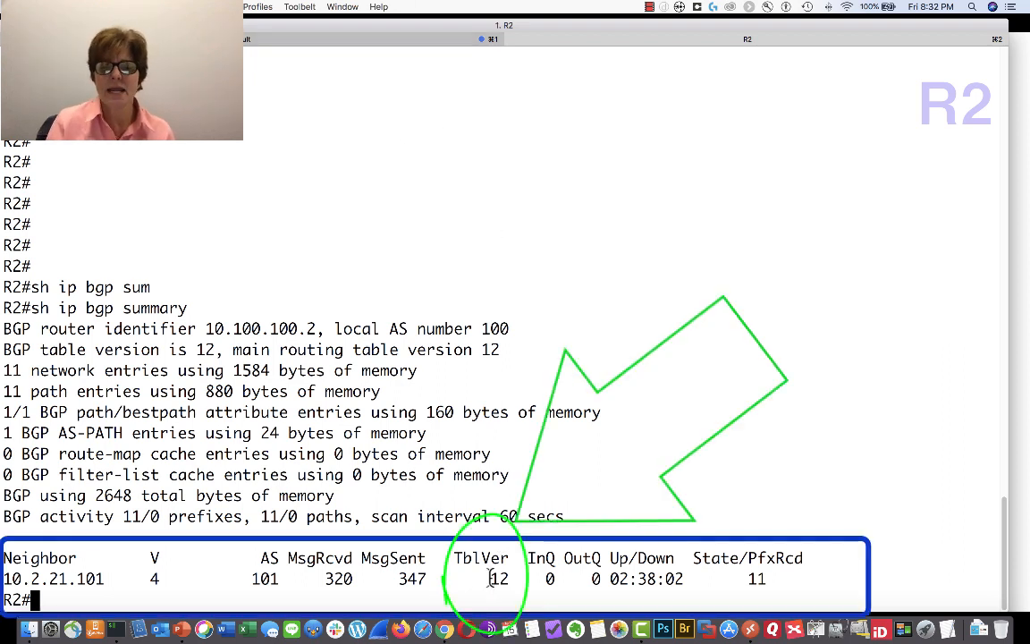
{"action": "left_click_drag", "start_coordinate": [490, 580], "coordinate": [512, 579]}
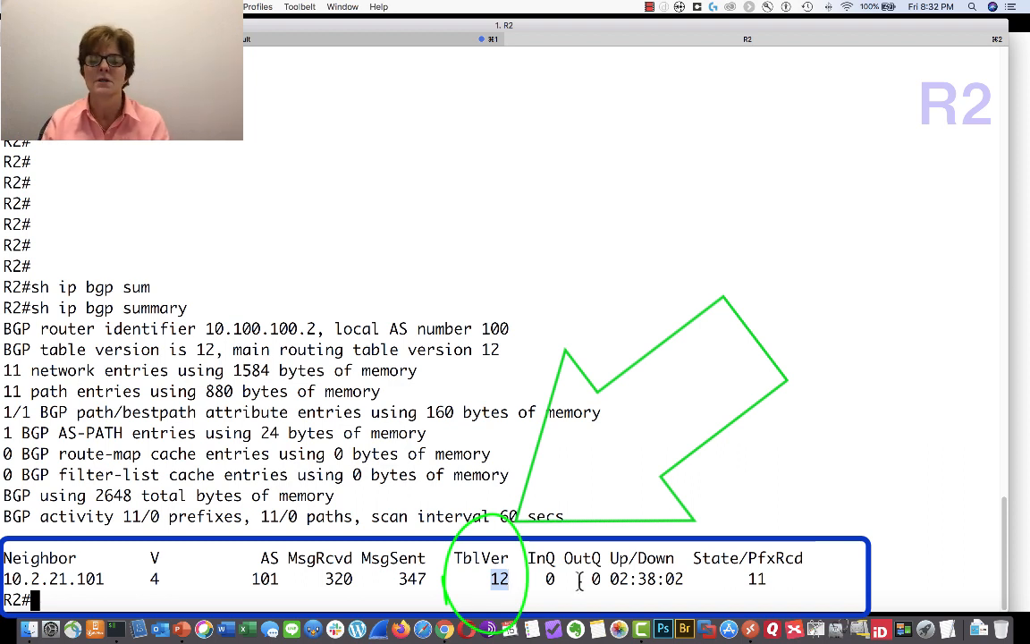
{"action": "left_click", "coordinate": [760, 579]}
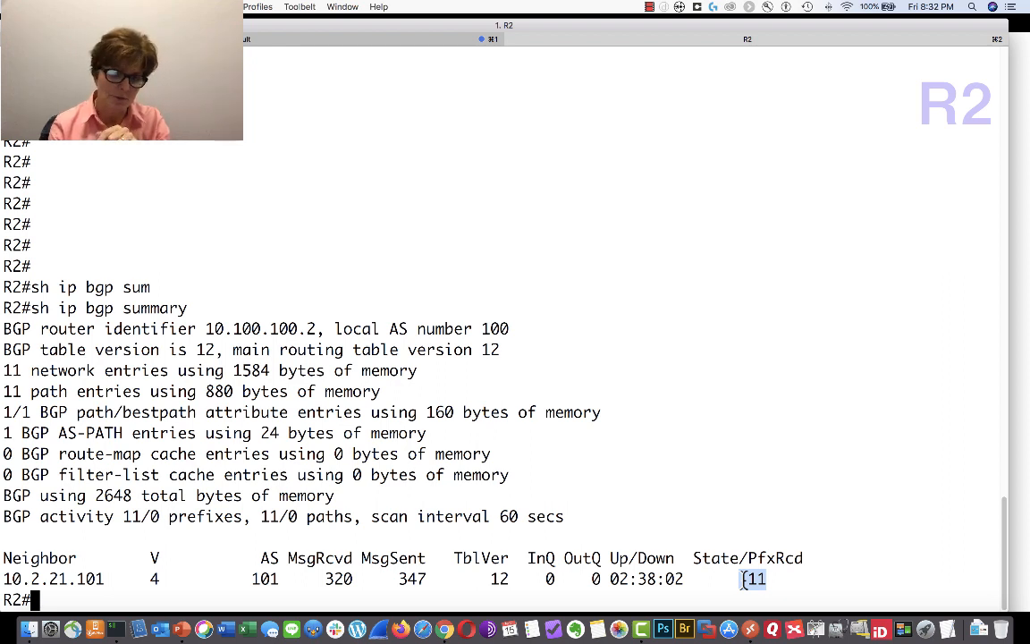
Return to the STC 5.02 remote desktop and run the command sequence containing the BGP Churn loop.
{"action": "key", "text": "super+Tab"}
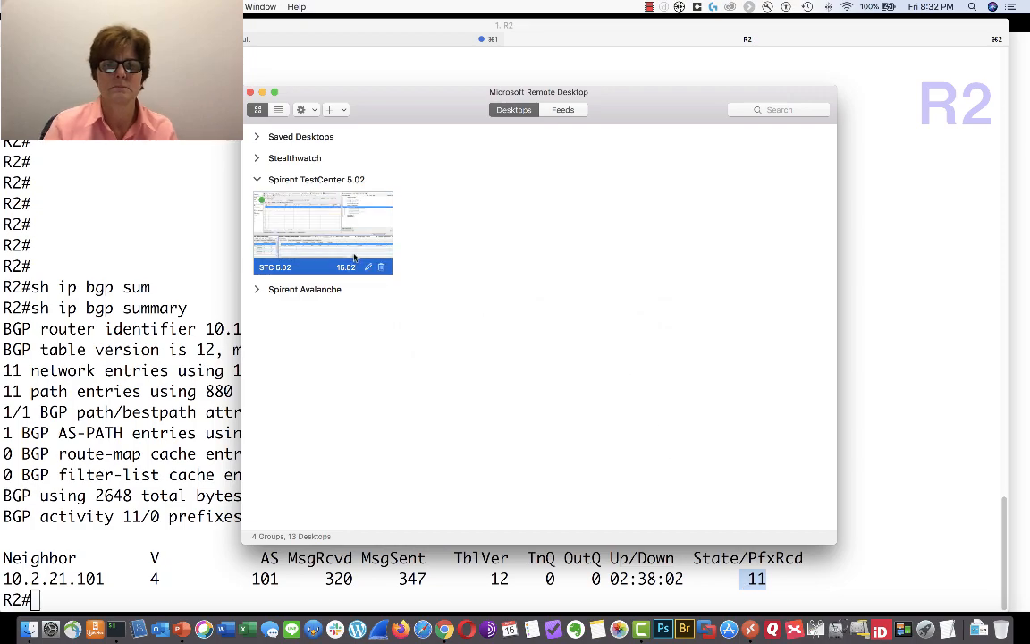
{"action": "double_click", "coordinate": [355, 256]}
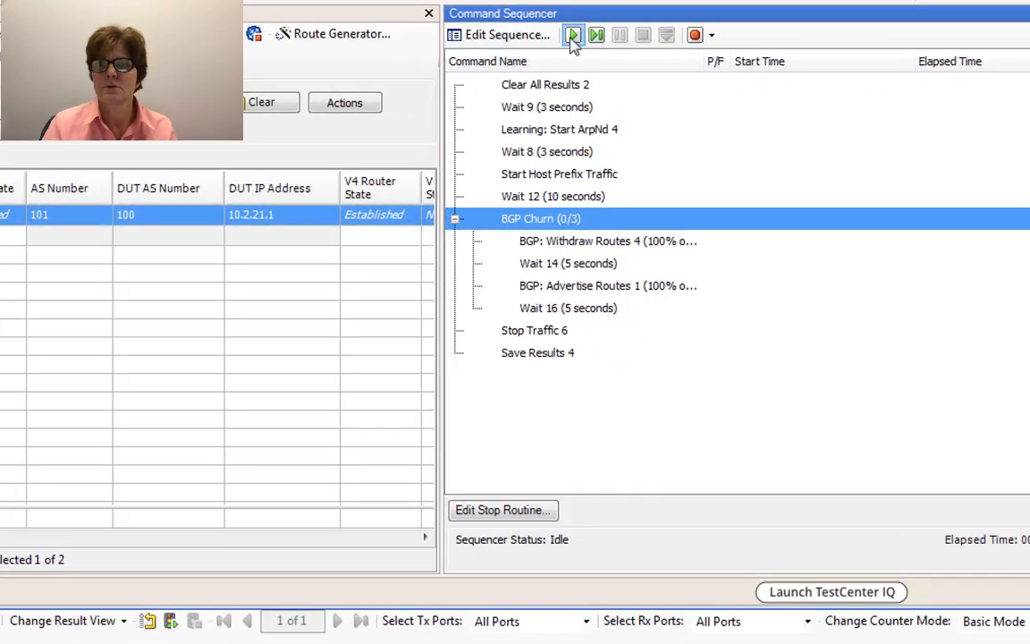
{"action": "left_click", "coordinate": [576, 35]}
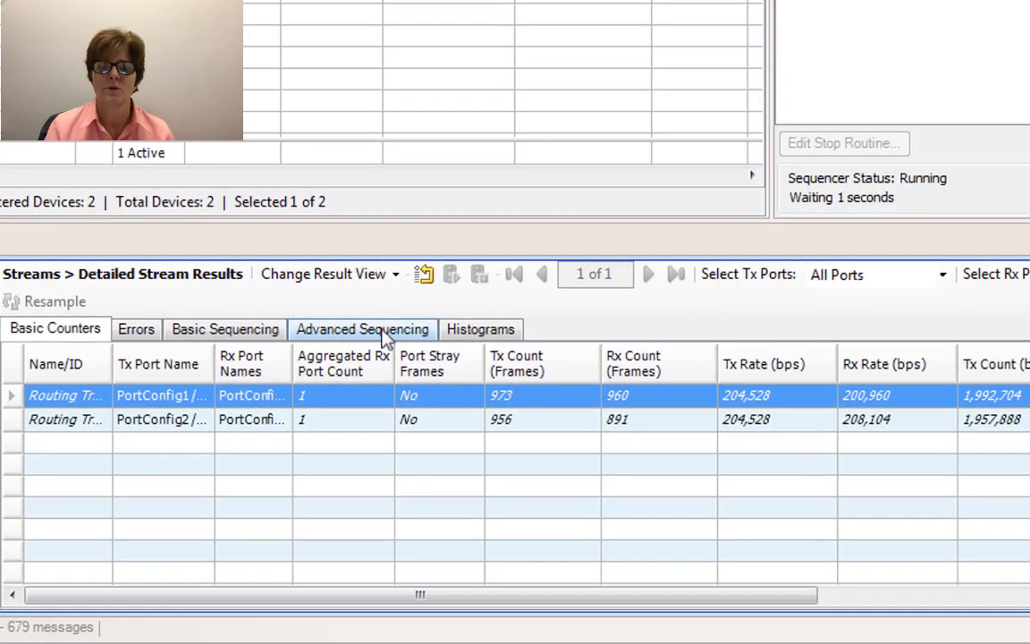
{"action": "left_click", "coordinate": [780, 326]}
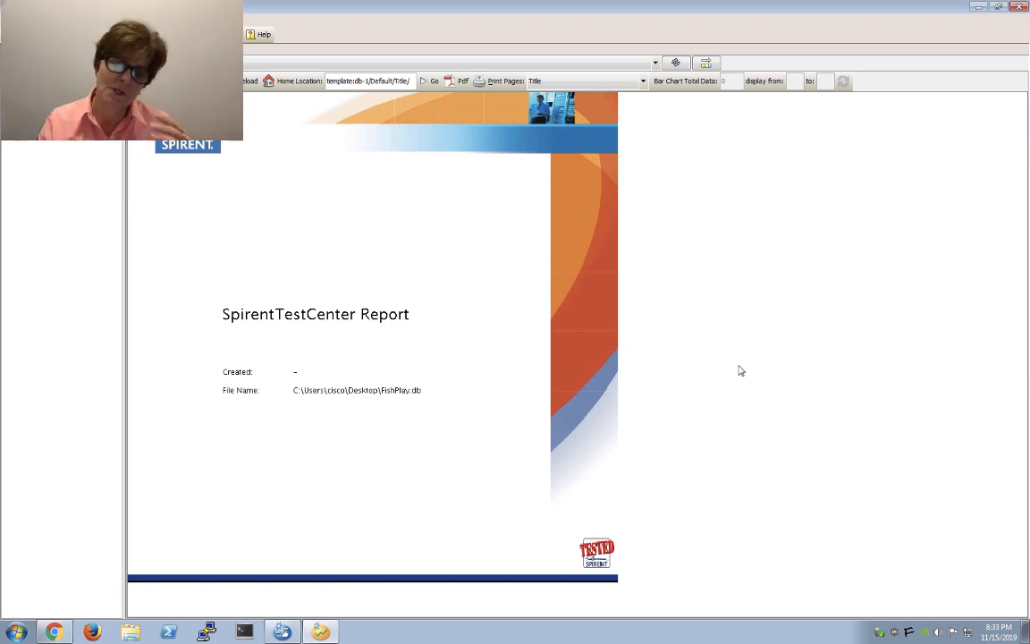
{"action": "key", "text": "super+Tab"}
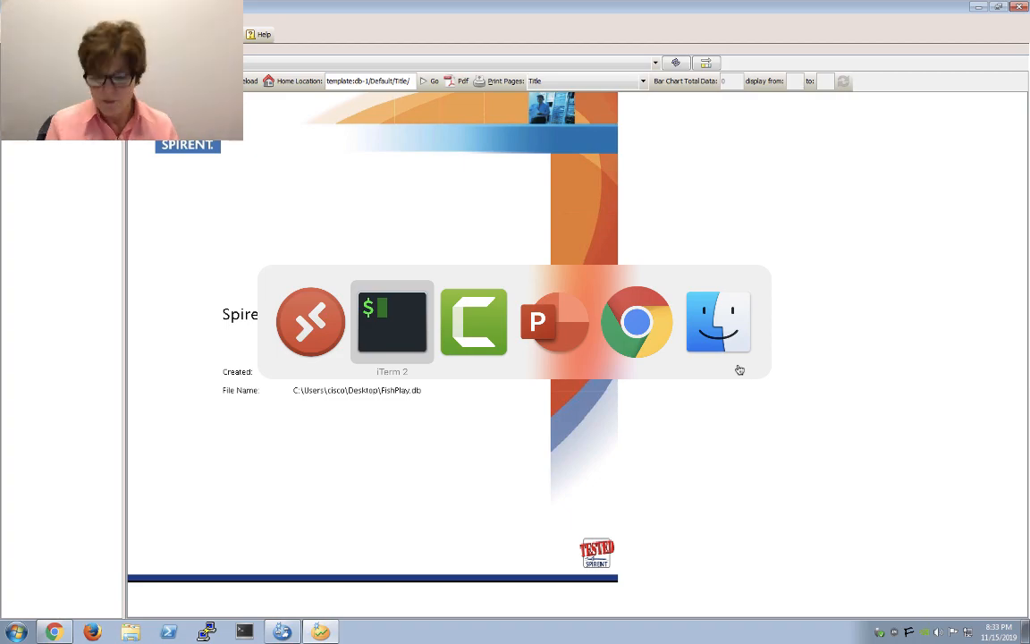
{"action": "key", "text": "super+shift+Tab"}
{"action": "key", "text": "super"}
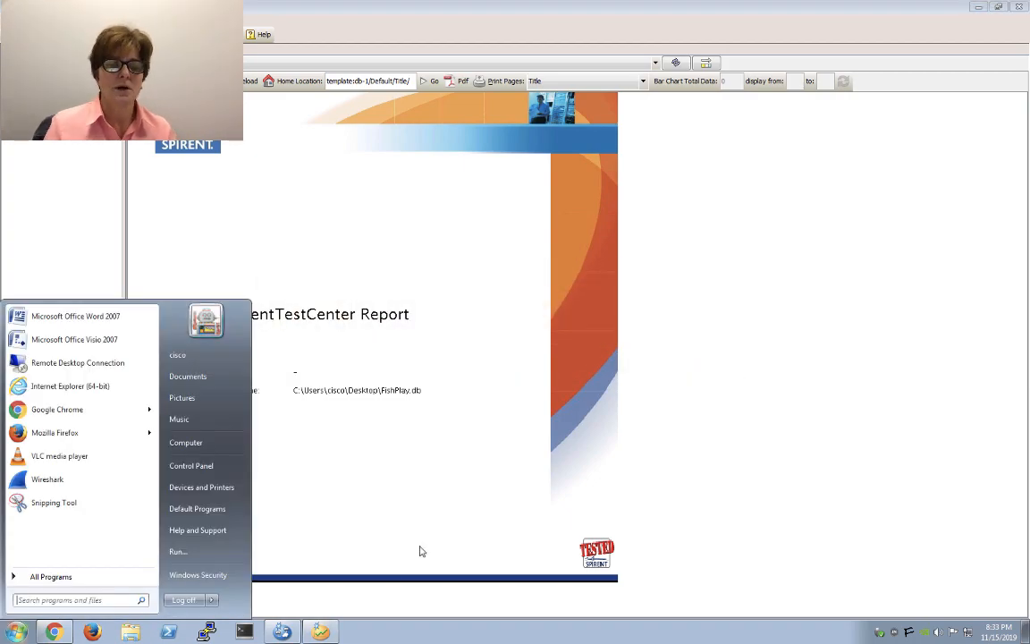
{"action": "key", "text": "Escape"}
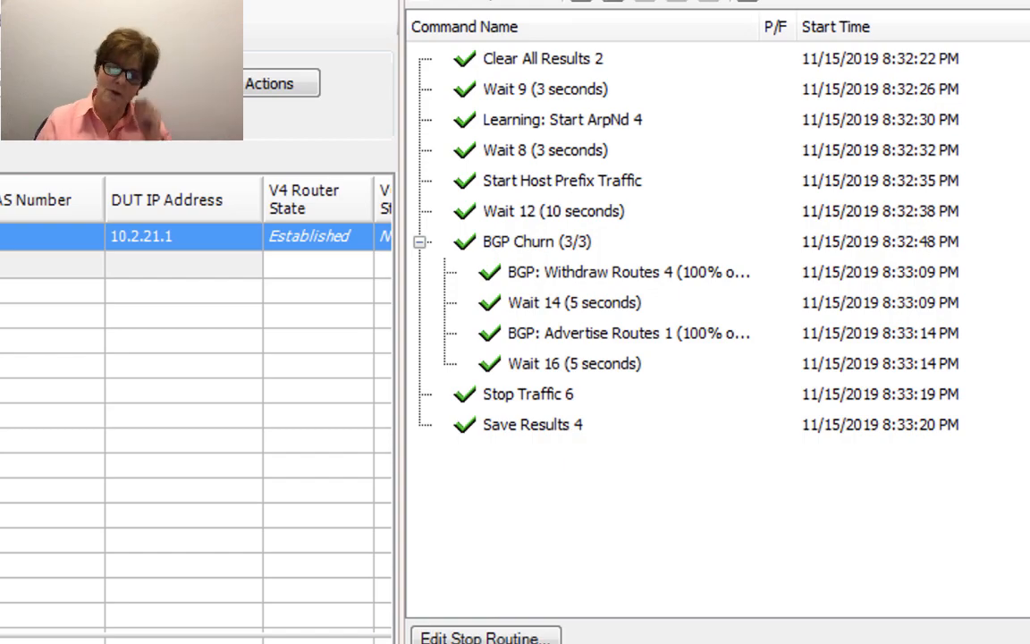
Switch to the iTerm2 session on R2, add blank prompt lines, and rerun "sh ip bgp summary" to examine the BGP table version after the churn.
{"action": "key", "text": "super+Tab"}
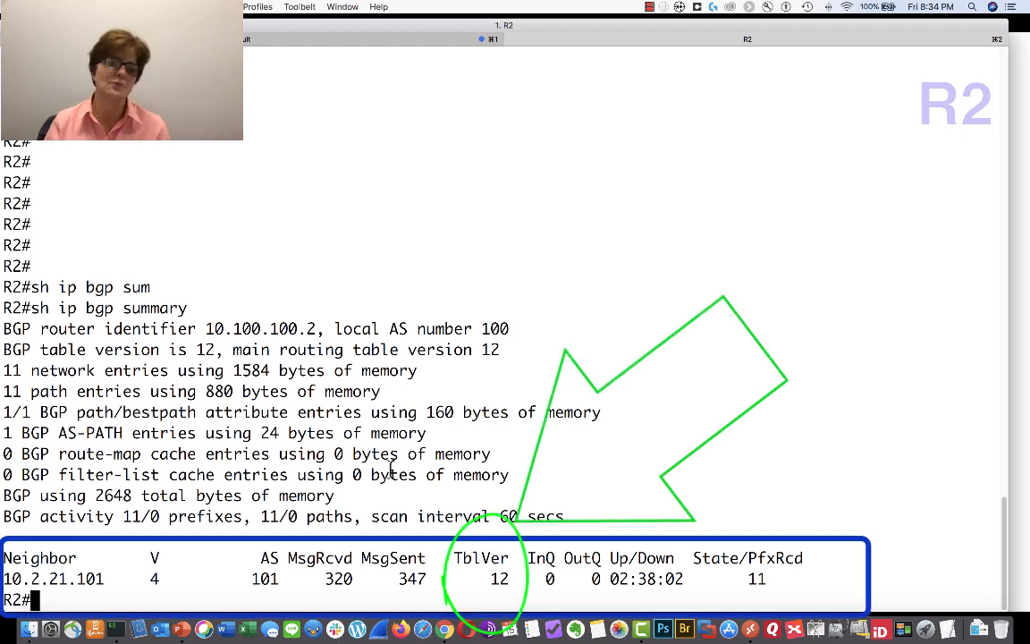
{"action": "key", "text": "Return"}
{"action": "key", "text": "Return"}
{"action": "key", "text": "Return"}
{"action": "key", "text": "Return"}
{"action": "key", "text": "Return"}
{"action": "key", "text": "Return"}
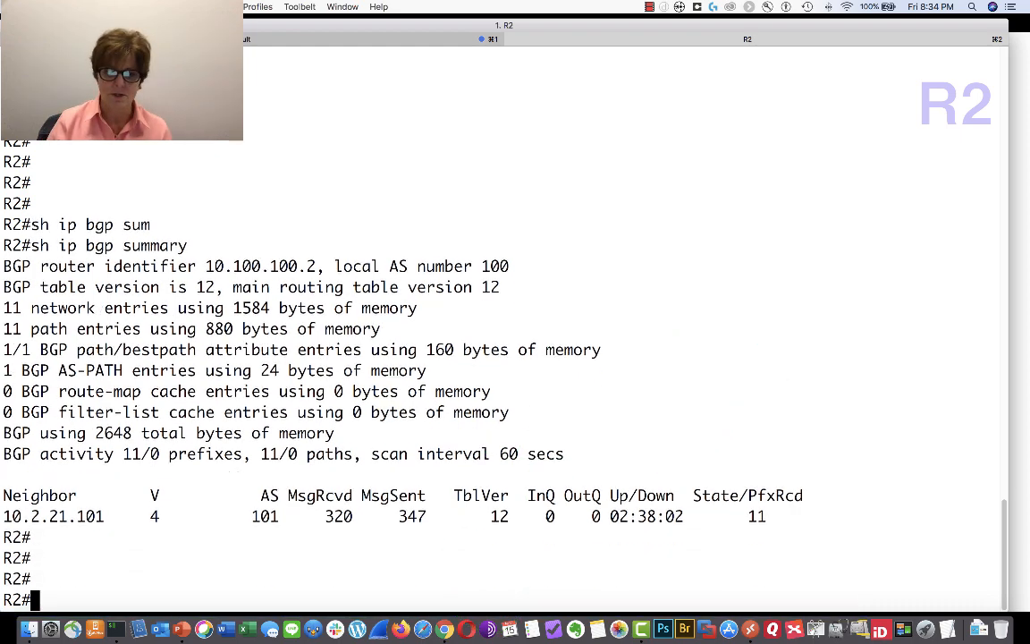
{"action": "key", "text": "Up"}
{"action": "key", "text": "Return"}
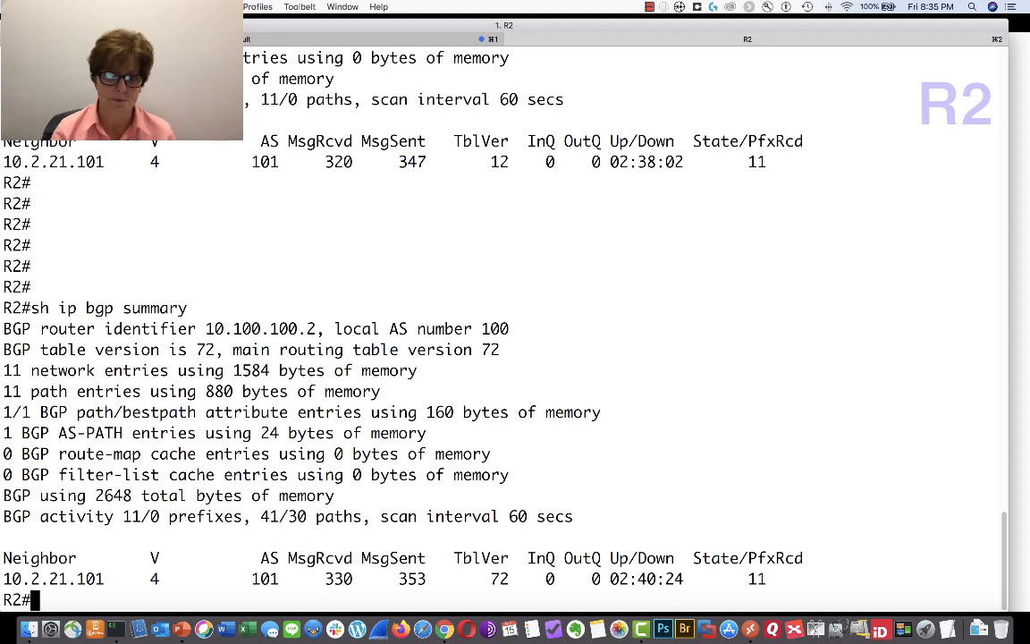
{"action": "key", "text": "super+Tab"}
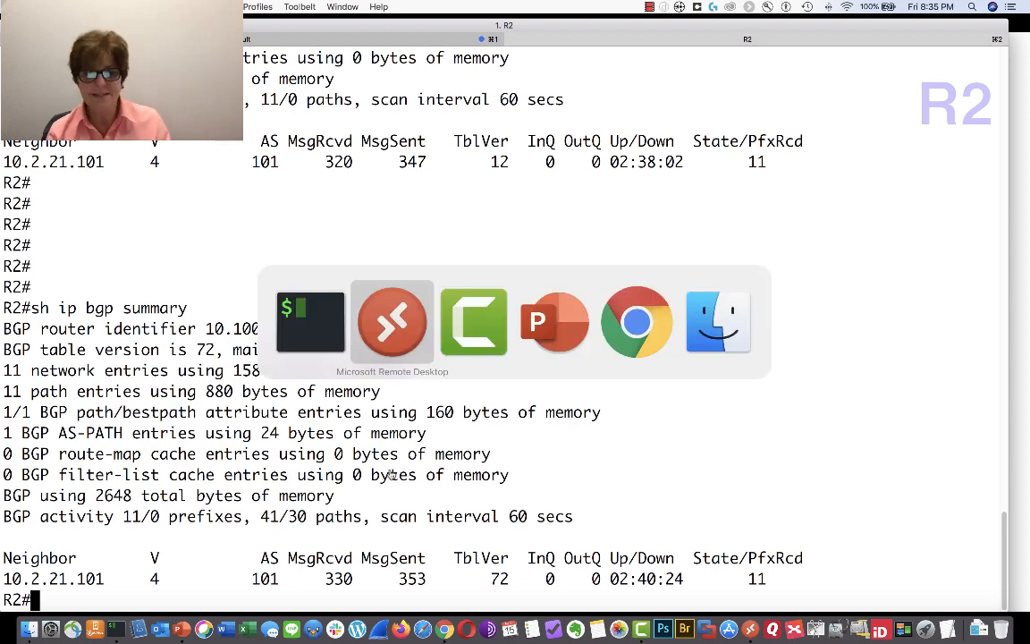
{"action": "key", "text": "super+Tab"}
{"action": "key", "text": "super+Tab"}
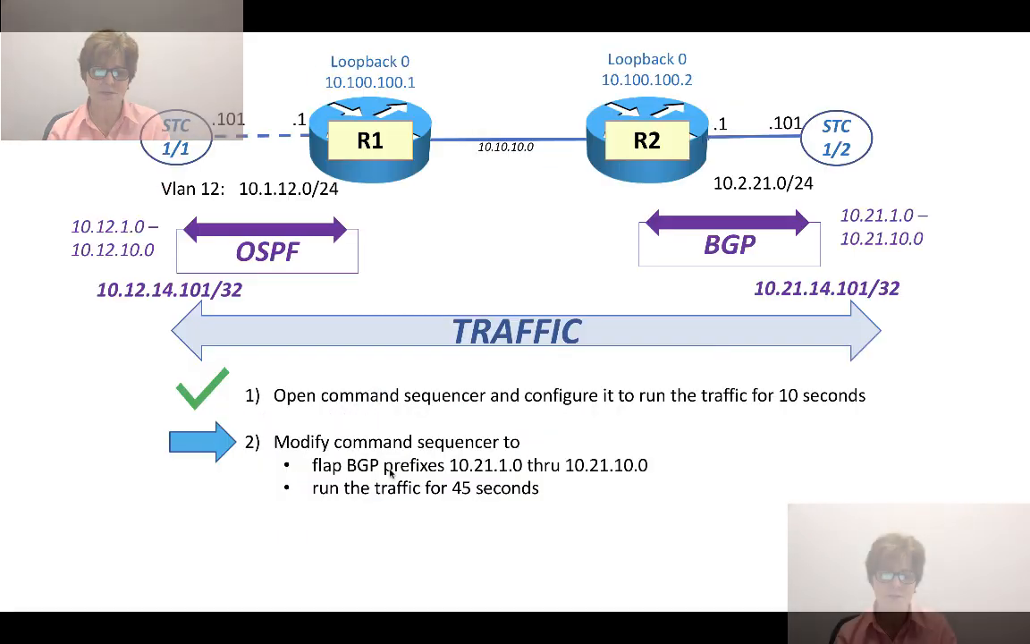
{"action": "key", "text": "Right"}
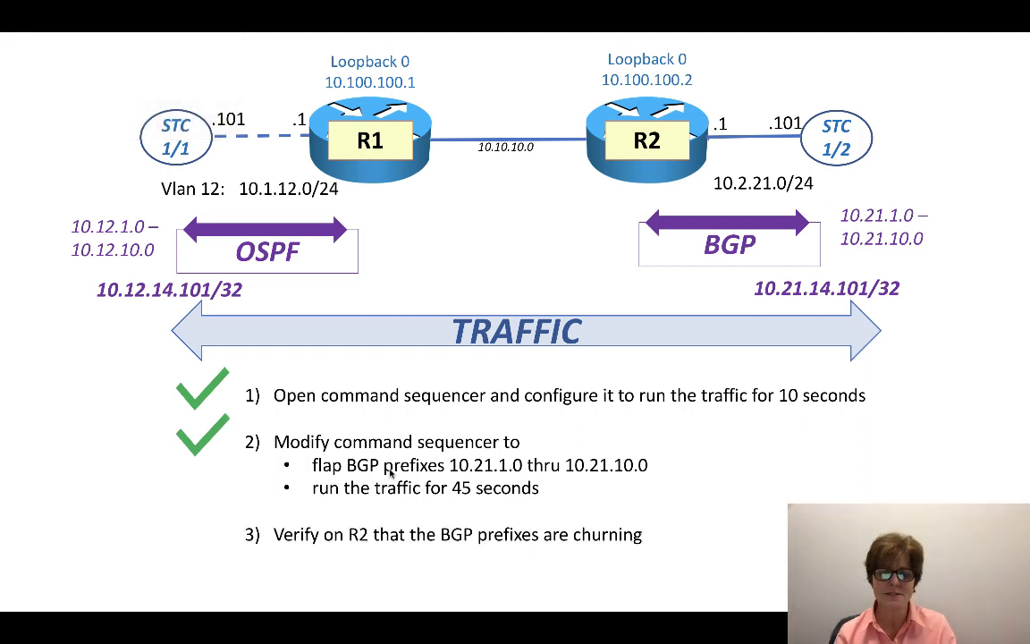
{"action": "key", "text": "Right"}
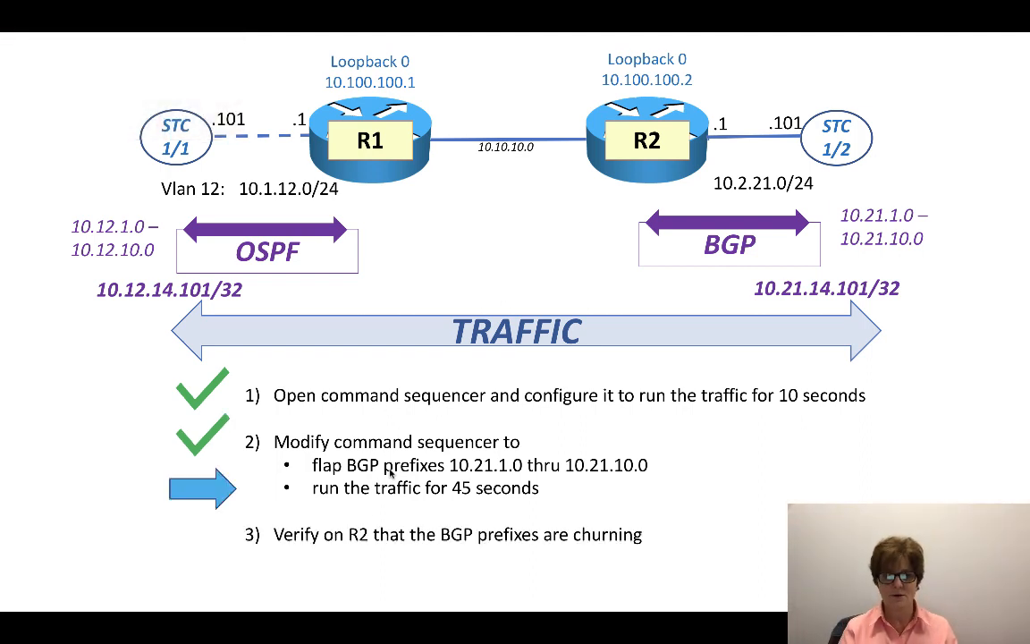
{"action": "key", "text": "Right"}
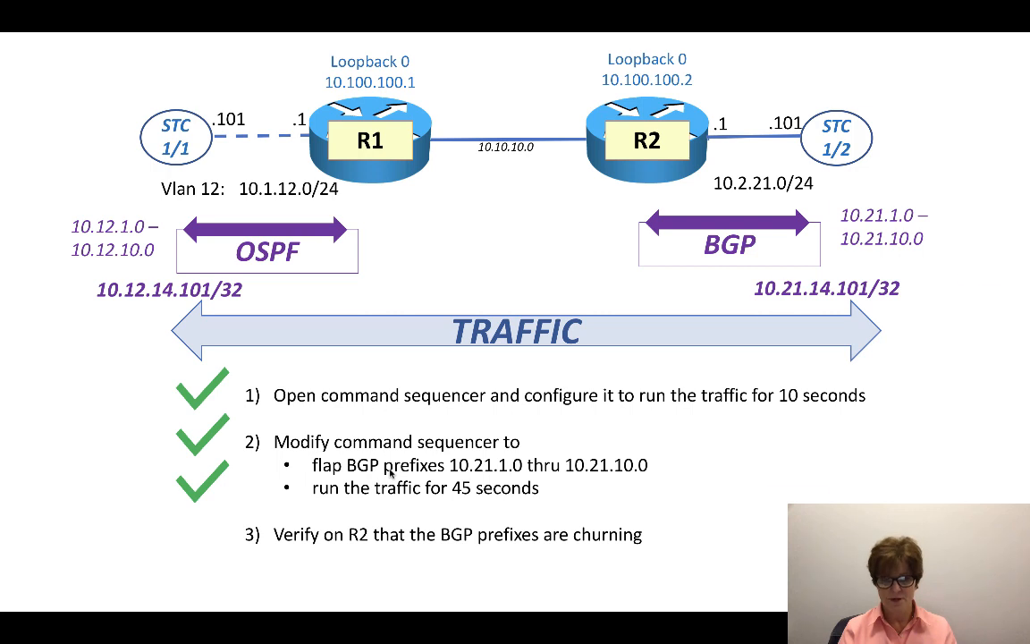